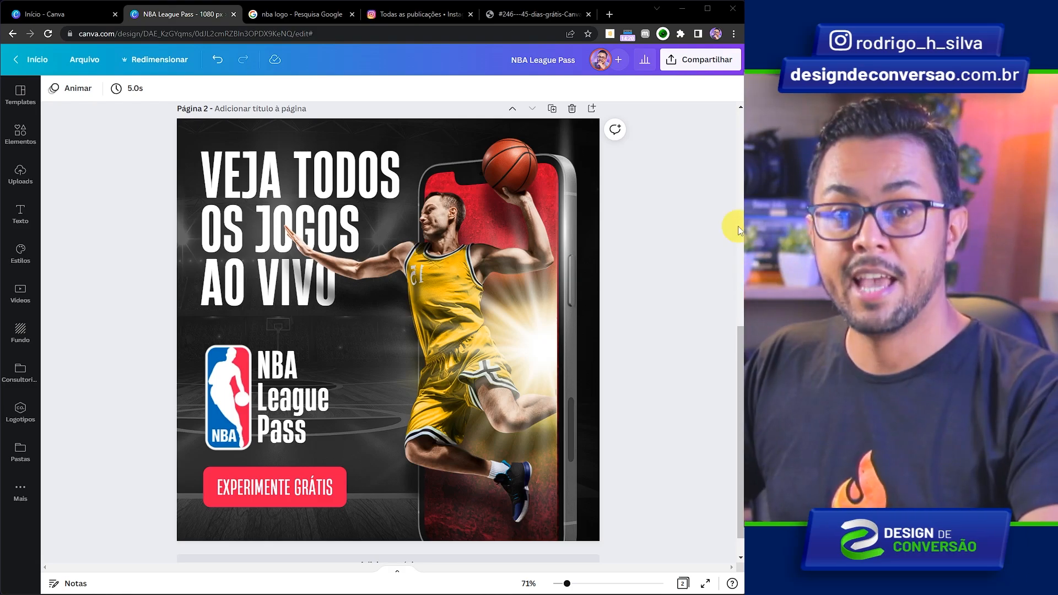
# Compare the NBA reference post on Instagram with the finished NBA League Pass design in Canva.
pyautogui.click(435, 14)
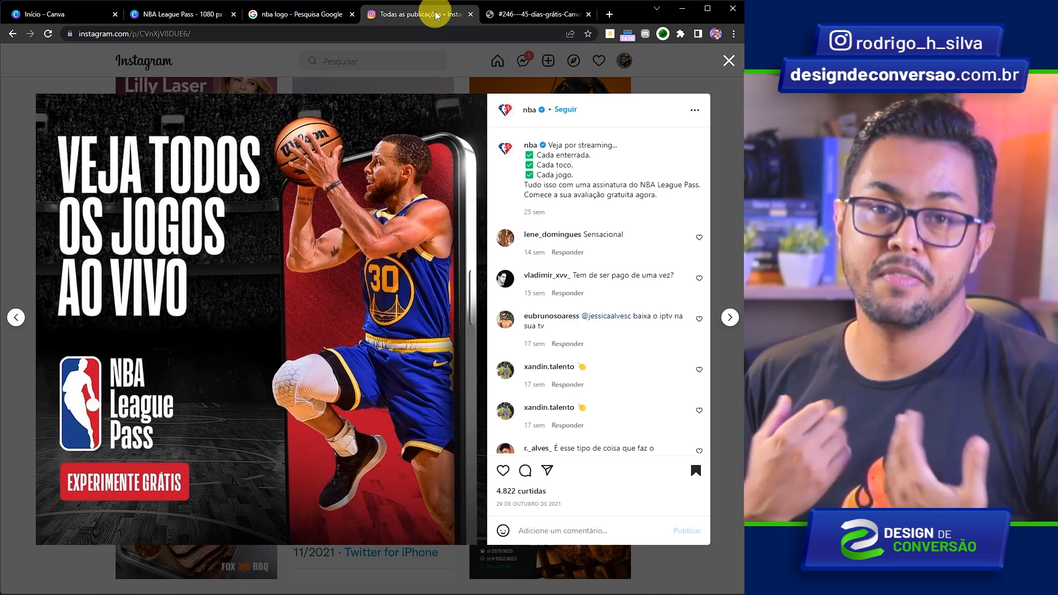
pyautogui.click(188, 16)
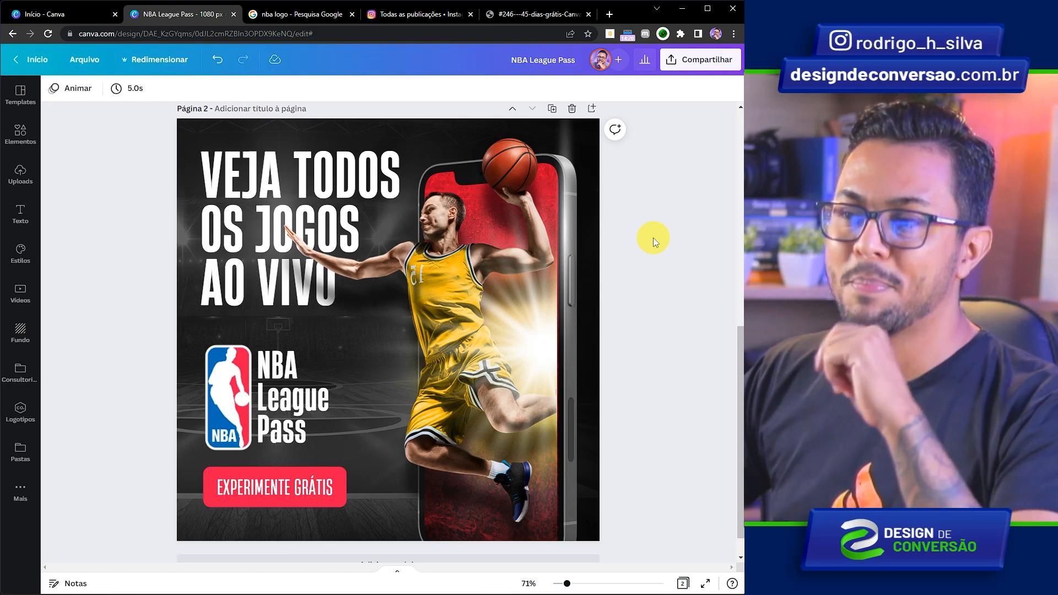
# Create a new custom-size design of 1080 × 1080 px from the Canva home page.
pyautogui.hotkey('ctrl', '1')
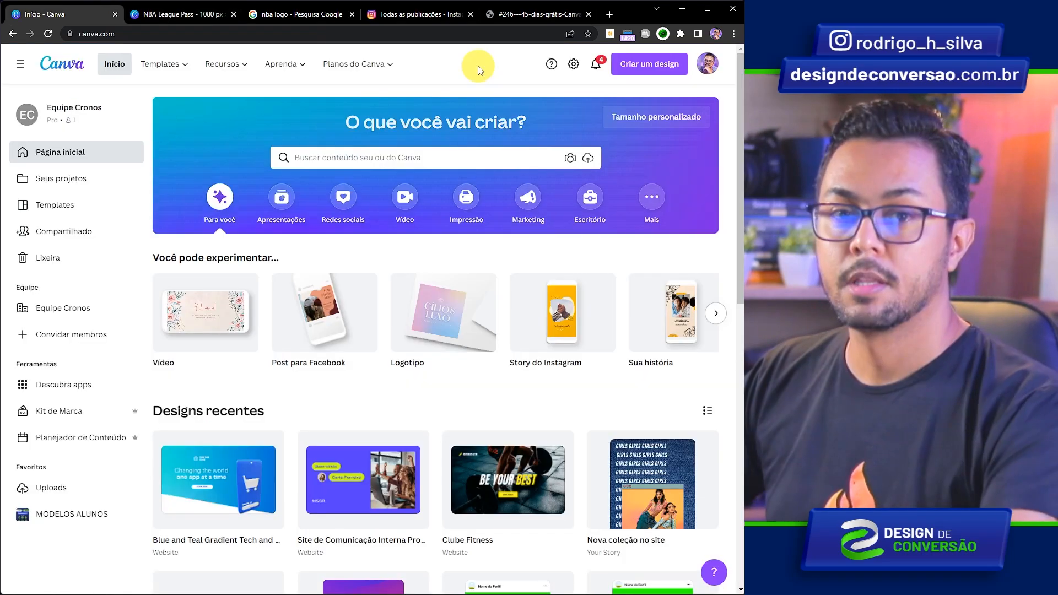
pyautogui.click(642, 64)
pyautogui.click(523, 343)
pyautogui.click(546, 139)
pyautogui.press('Tab')
pyautogui.write('1080')
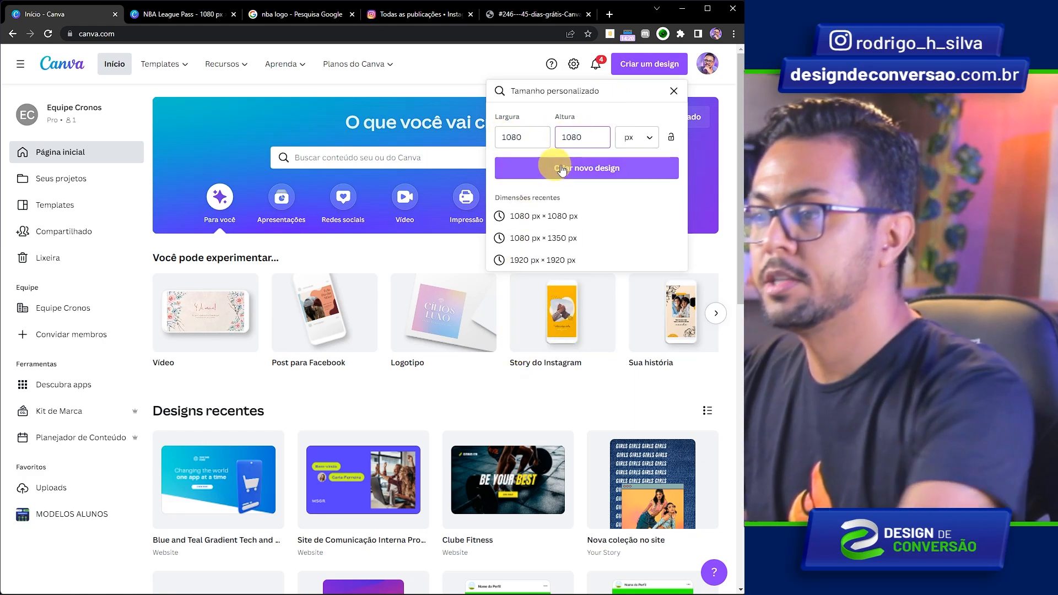
pyautogui.click(561, 167)
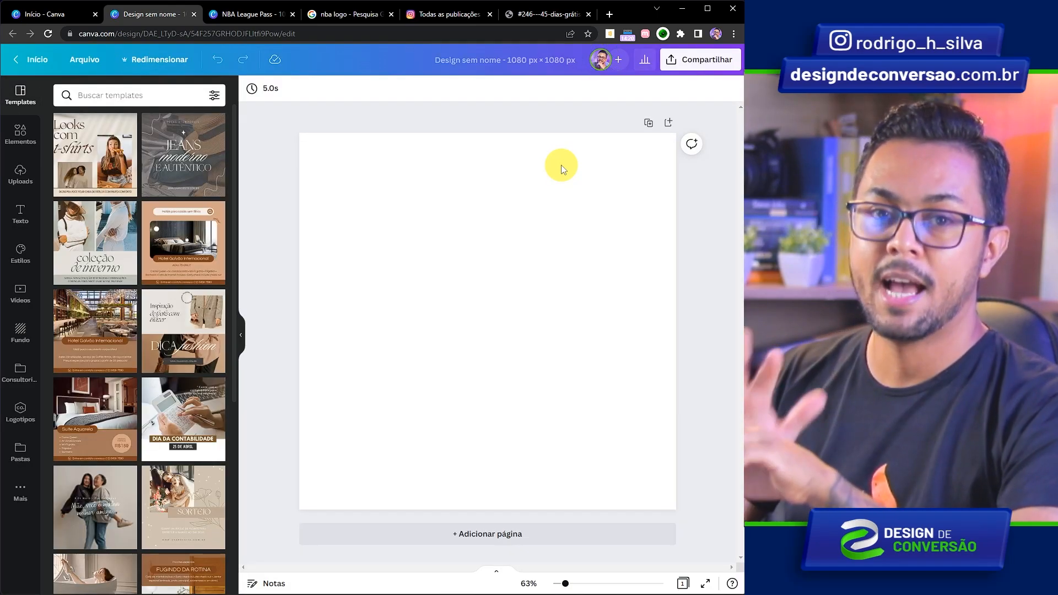
# Review the Instagram reference post and the finished NBA League Pass design, and return to the blank design.
pyautogui.click(453, 15)
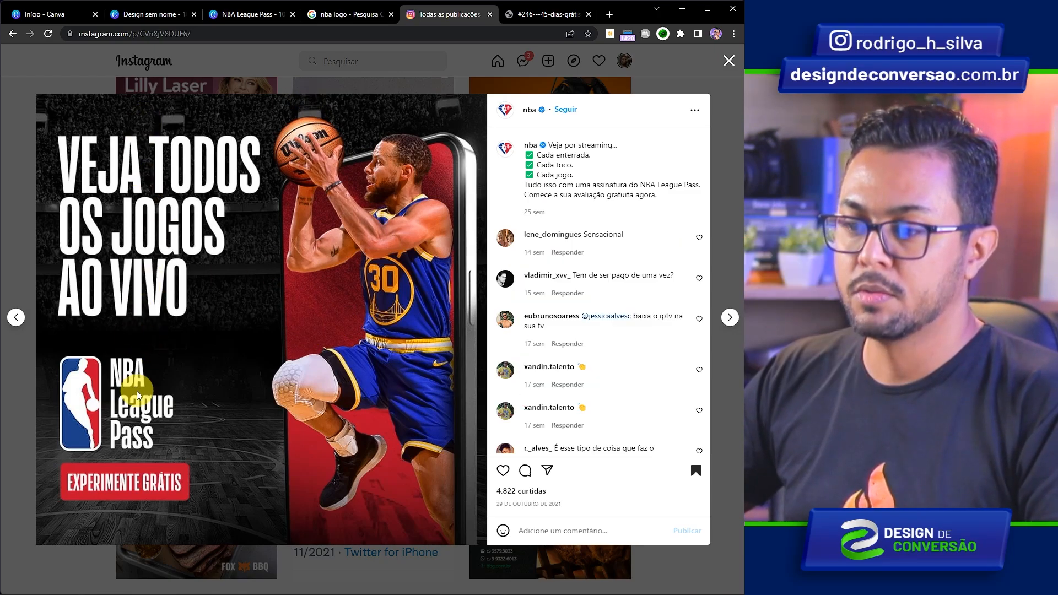
pyautogui.click(249, 15)
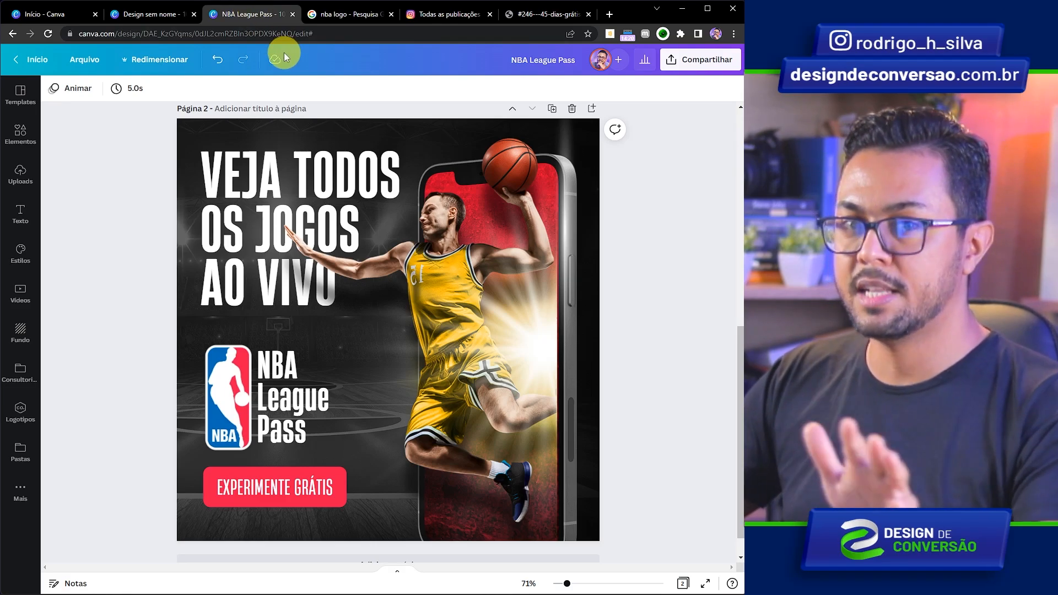
pyautogui.click(156, 15)
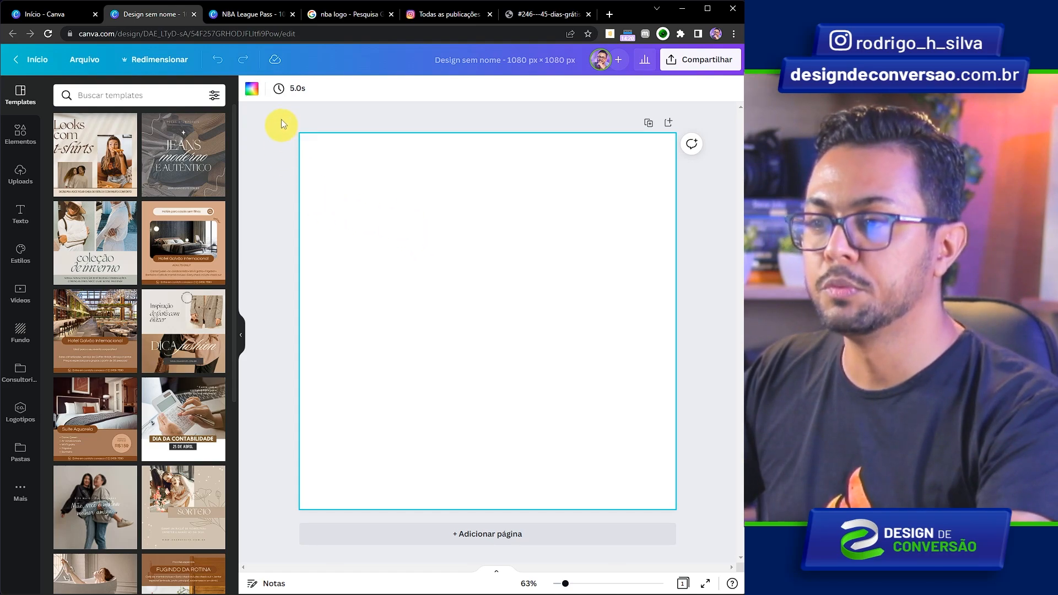
# Set the blank page's background colour to black.
pyautogui.click(251, 93)
pyautogui.click(65, 286)
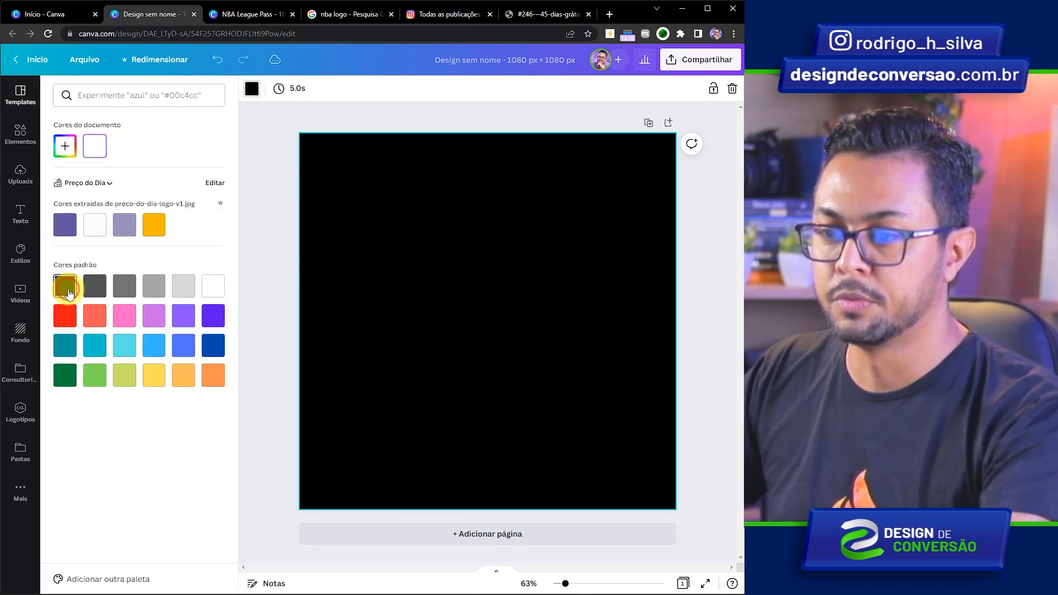
# Search the elements for "basketball arena", add the spotlit blue-court arena photo, and enlarge it to cover the whole page.
pyautogui.click(20, 133)
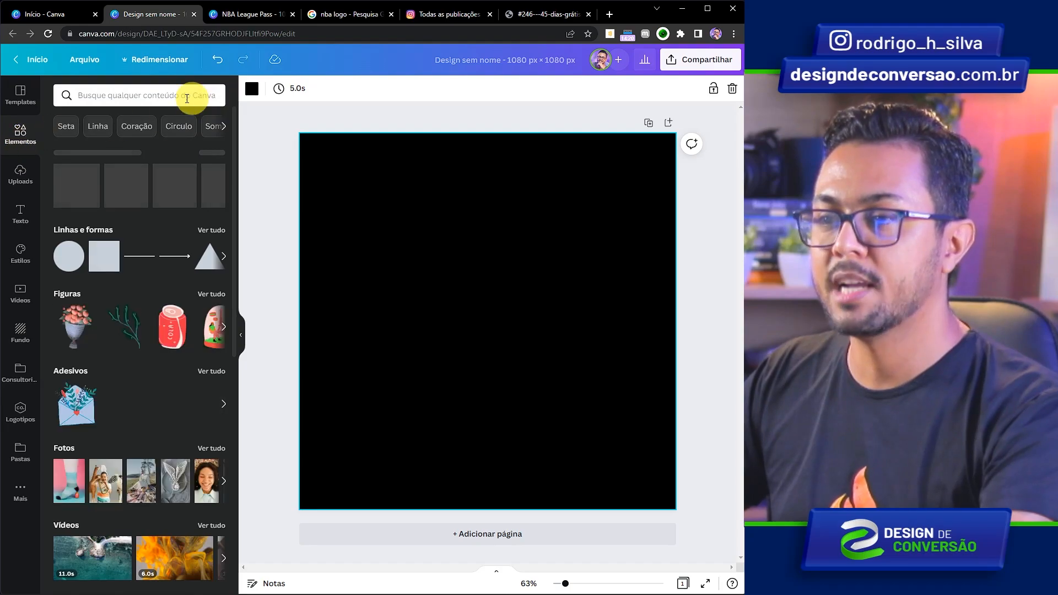
pyautogui.click(157, 97)
pyautogui.write('basketball arena')
pyautogui.press('Return')
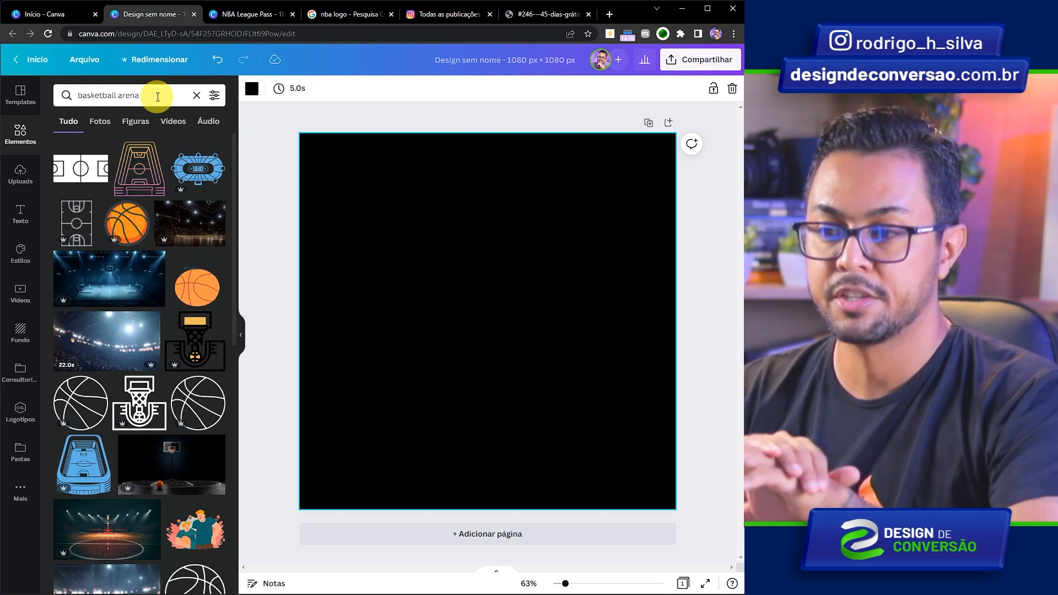
pyautogui.moveTo(235, 150); pyautogui.dragTo(251, 405)
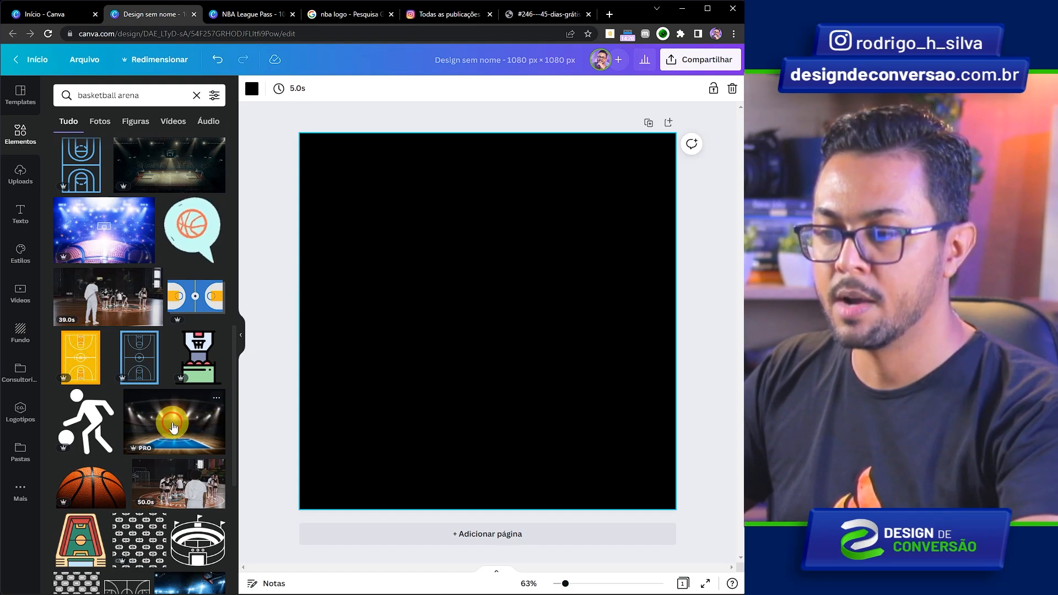
pyautogui.click(173, 427)
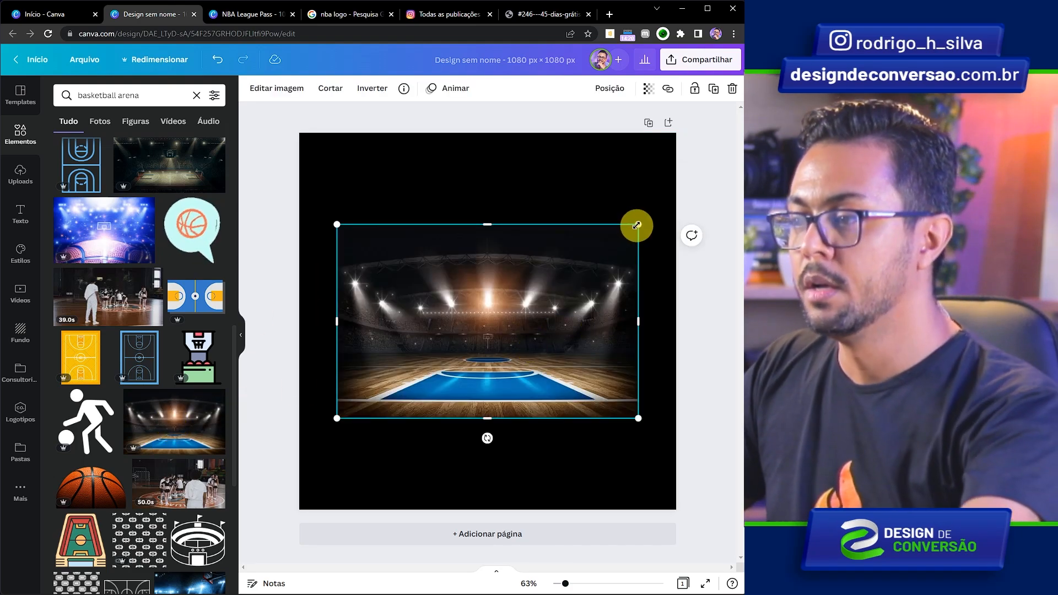
pyautogui.moveTo(637, 225); pyautogui.dragTo(722, 106)
pyautogui.moveTo(588, 256); pyautogui.dragTo(573, 249)
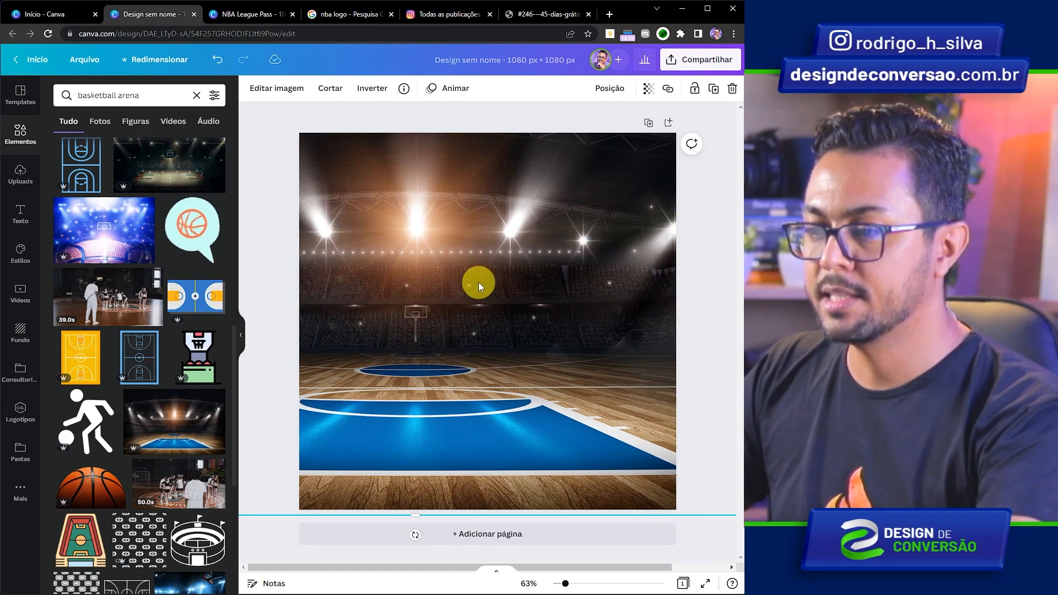
# Darken the arena photo with saturation -95, contrast -41 and transparency 42.
pyautogui.click(272, 89)
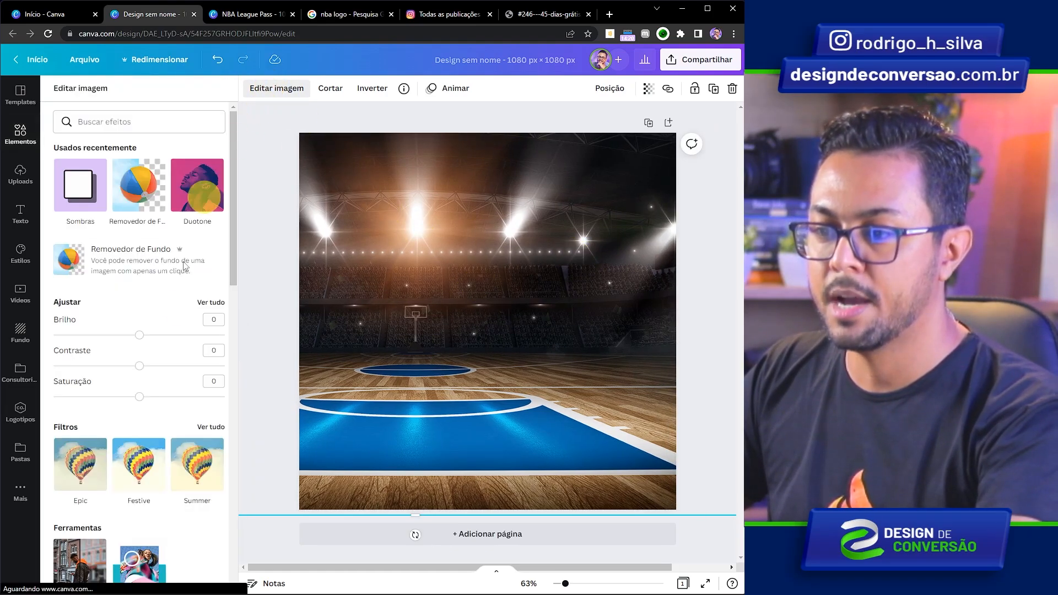
pyautogui.moveTo(139, 397); pyautogui.dragTo(59, 398)
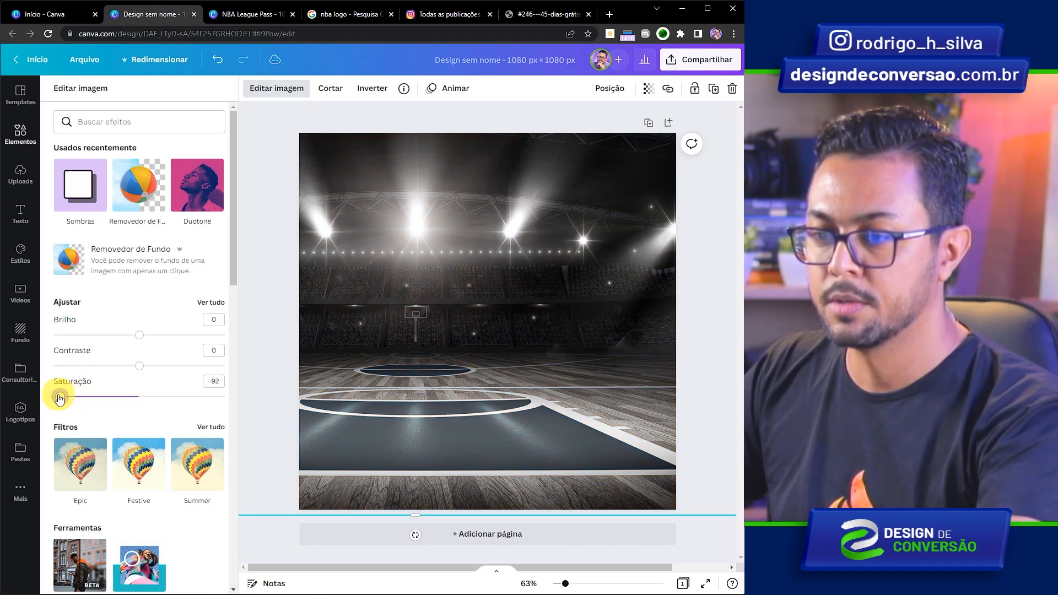
pyautogui.moveTo(139, 367); pyautogui.dragTo(104, 366)
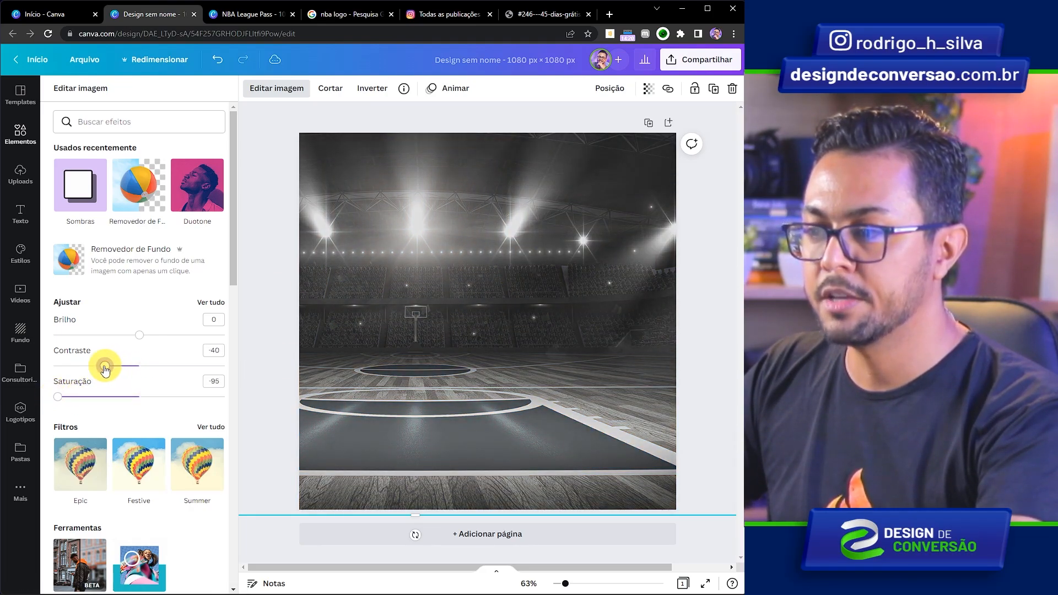
pyautogui.click(648, 90)
pyautogui.moveTo(642, 134); pyautogui.dragTo(589, 135)
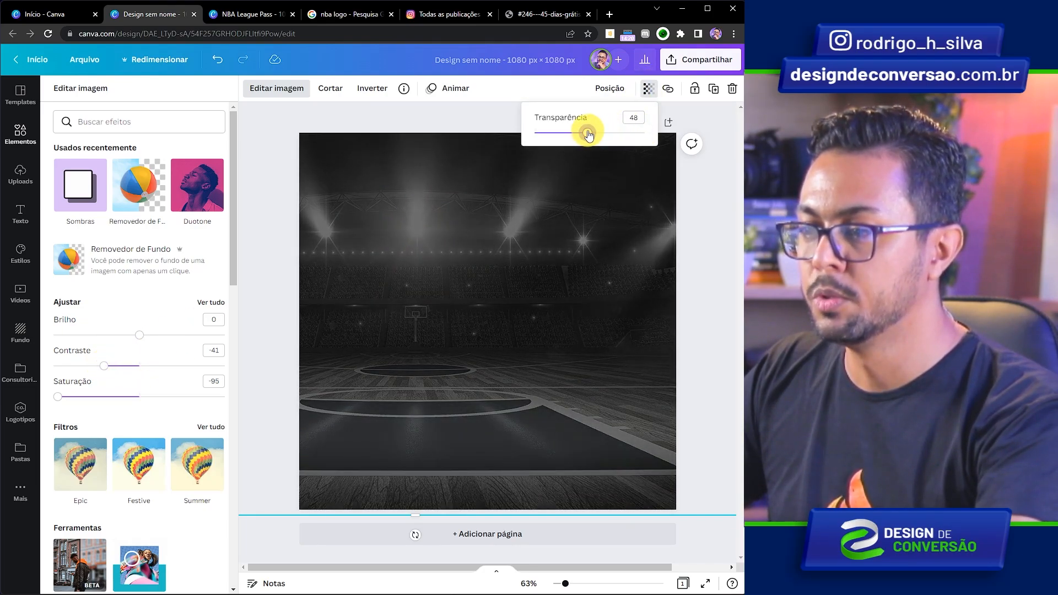
# Check the Instagram reference post, then search the design's elements for "gradient" and add the purple gradient that fades to transparent.
pyautogui.click(452, 14)
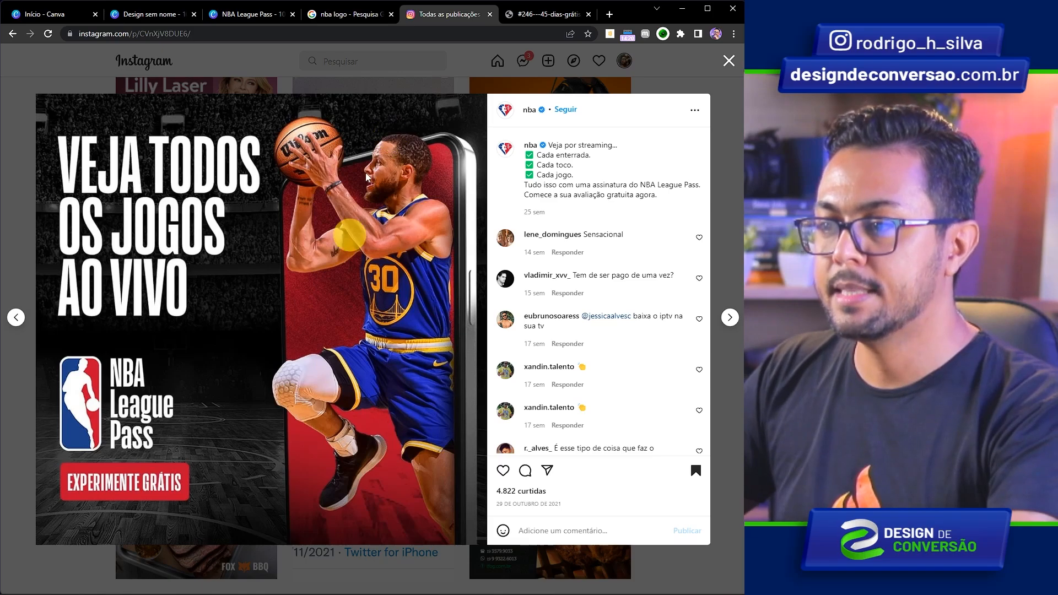
pyautogui.click(146, 19)
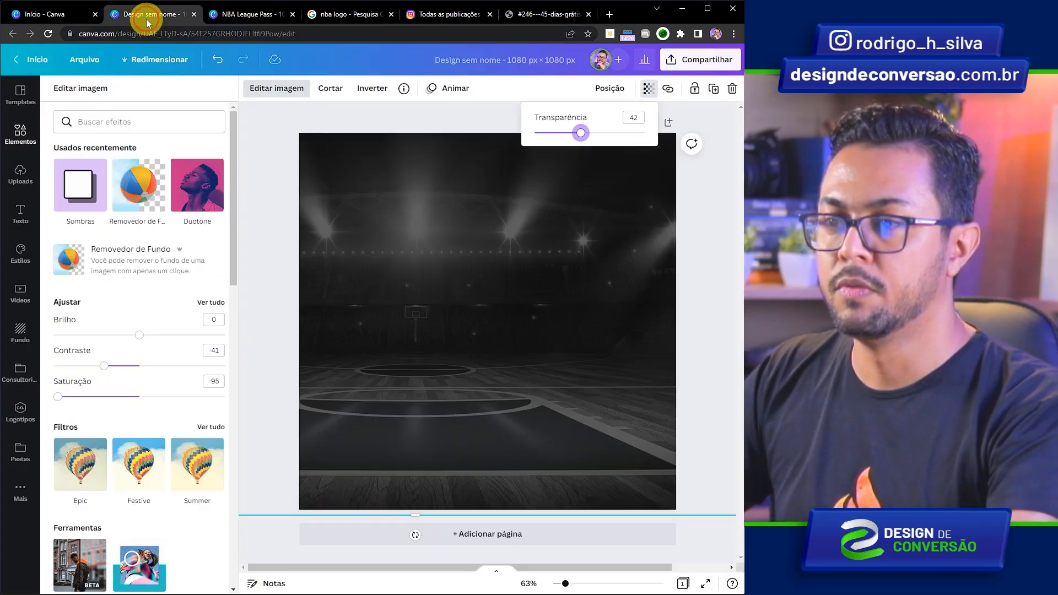
pyautogui.click(11, 134)
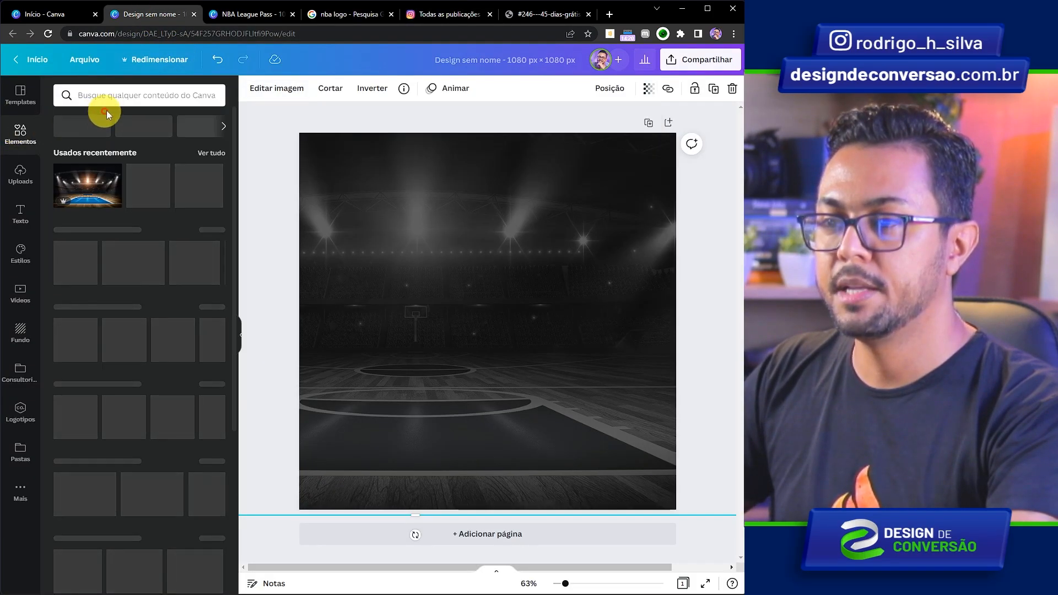
pyautogui.click(113, 95)
pyautogui.write('gradient')
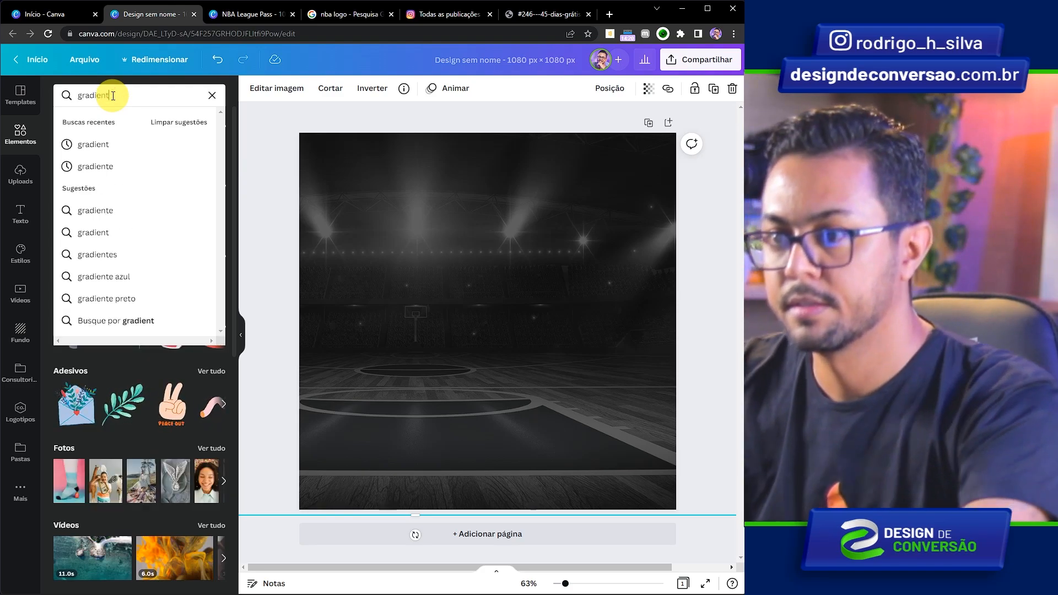
pyautogui.press('Return')
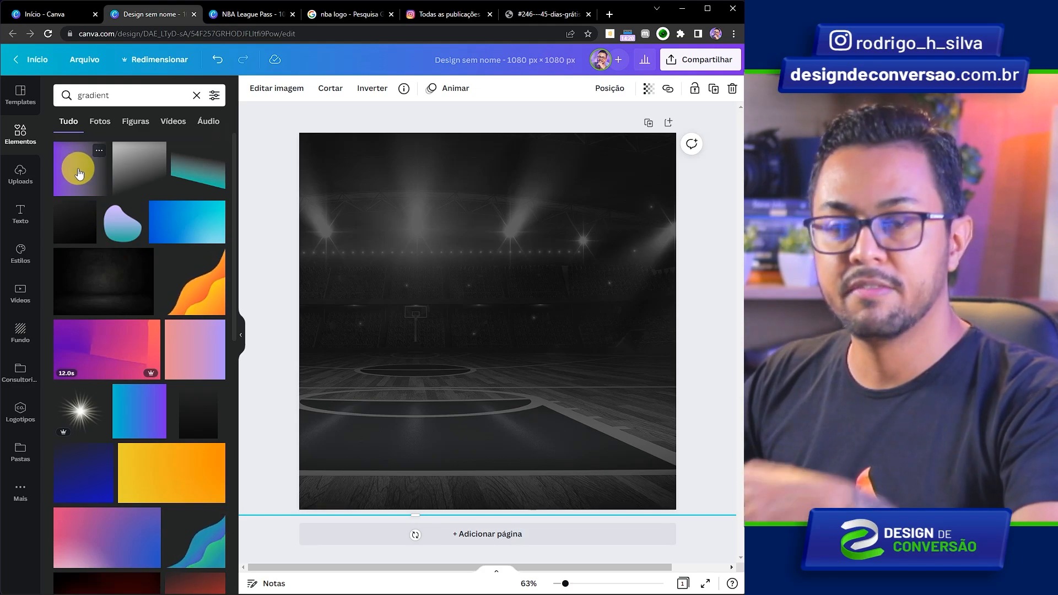
pyautogui.click(79, 174)
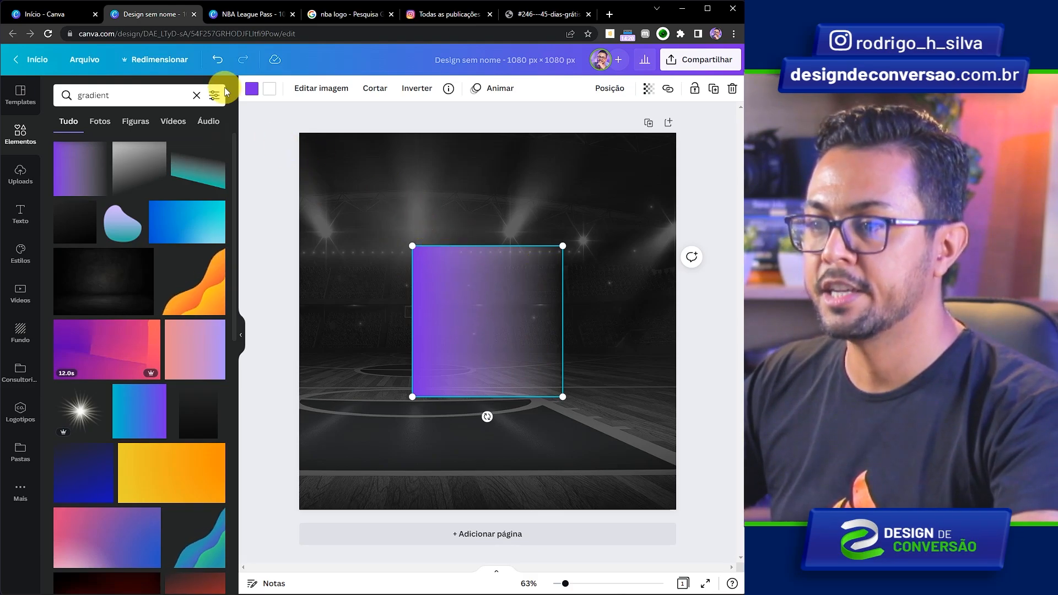
# Change both colours of the gradient to black and flip it horizontally.
pyautogui.click(252, 88)
pyautogui.click(96, 147)
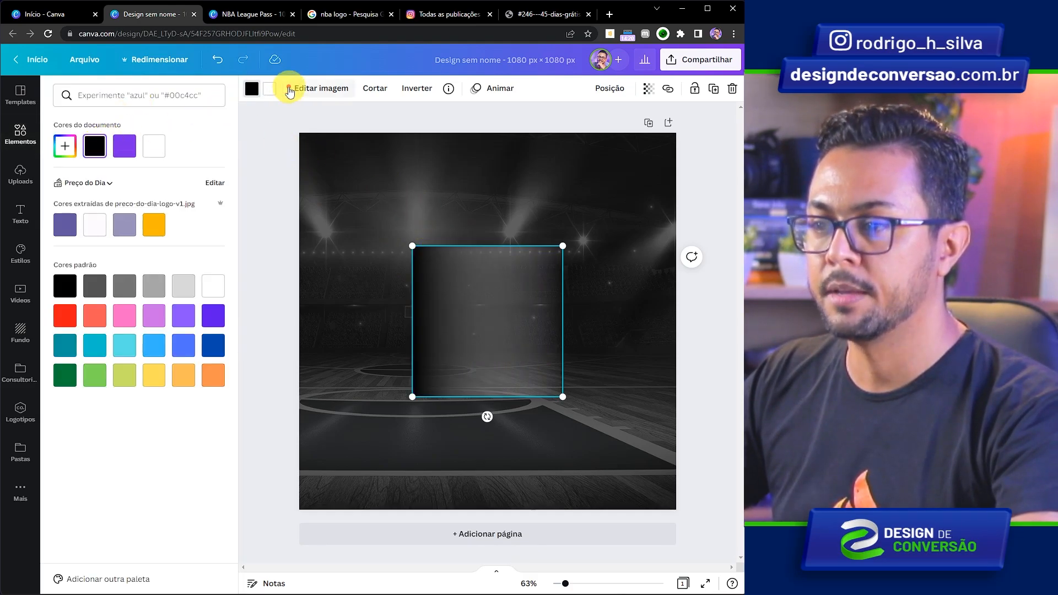
pyautogui.click(270, 89)
pyautogui.click(95, 145)
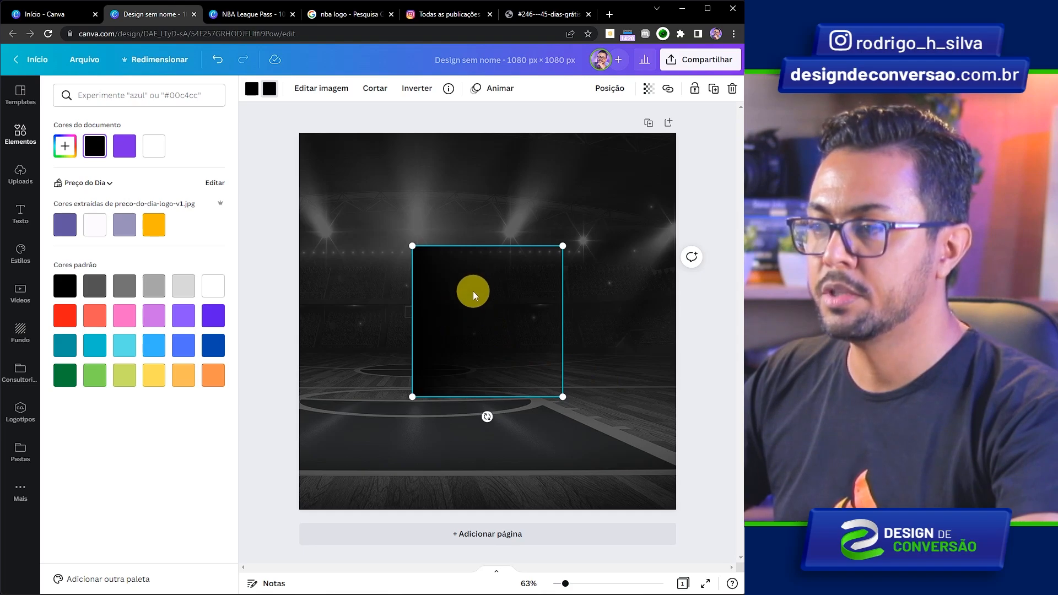
pyautogui.click(416, 94)
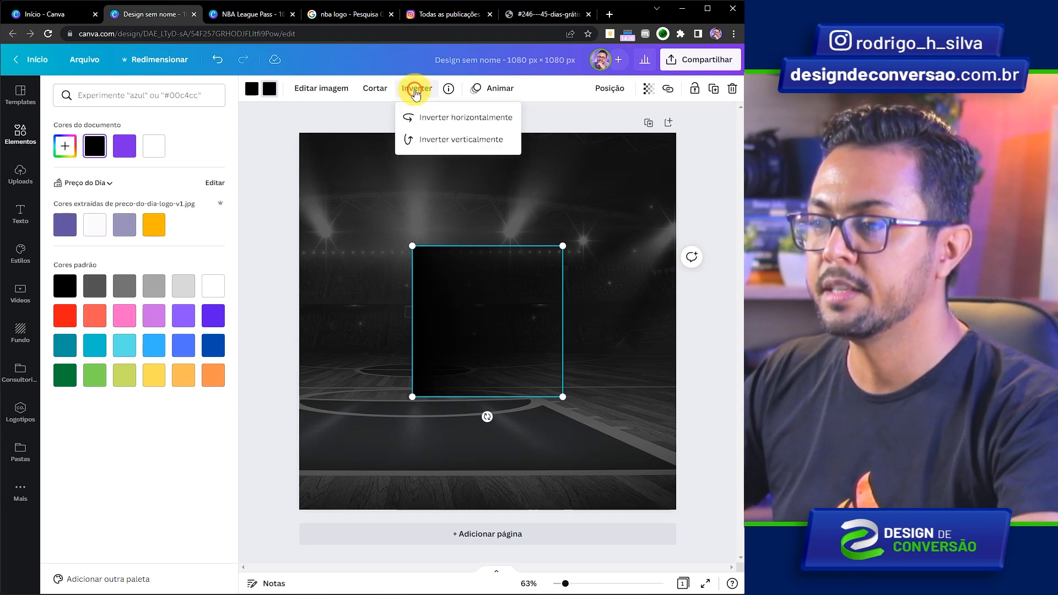
pyautogui.click(427, 118)
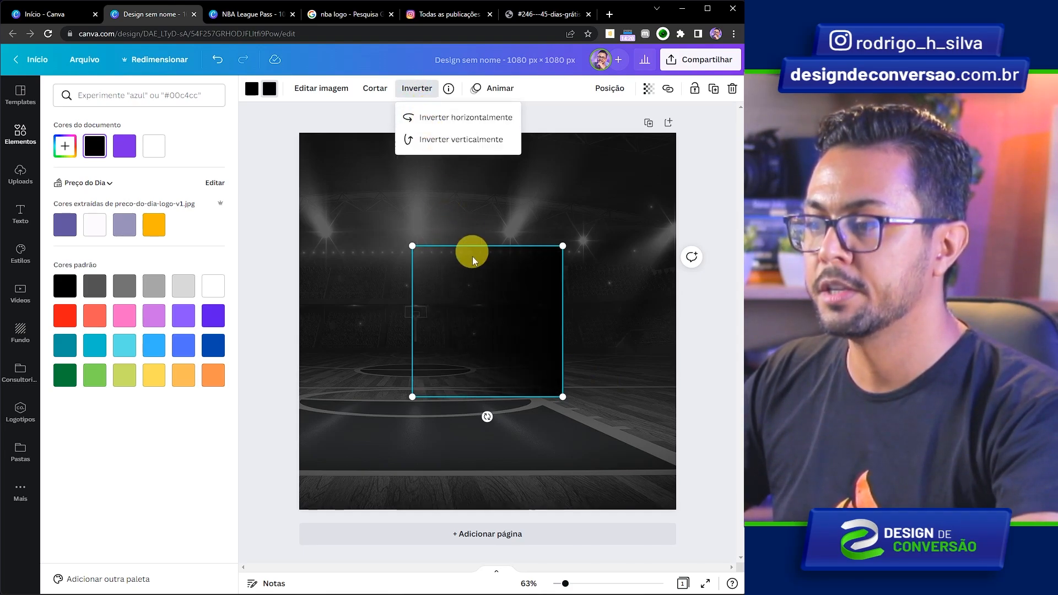
# Enlarge the black gradient to the full page height, shift it to darken the page's right side, and lock it.
pyautogui.moveTo(498, 284); pyautogui.dragTo(608, 169)
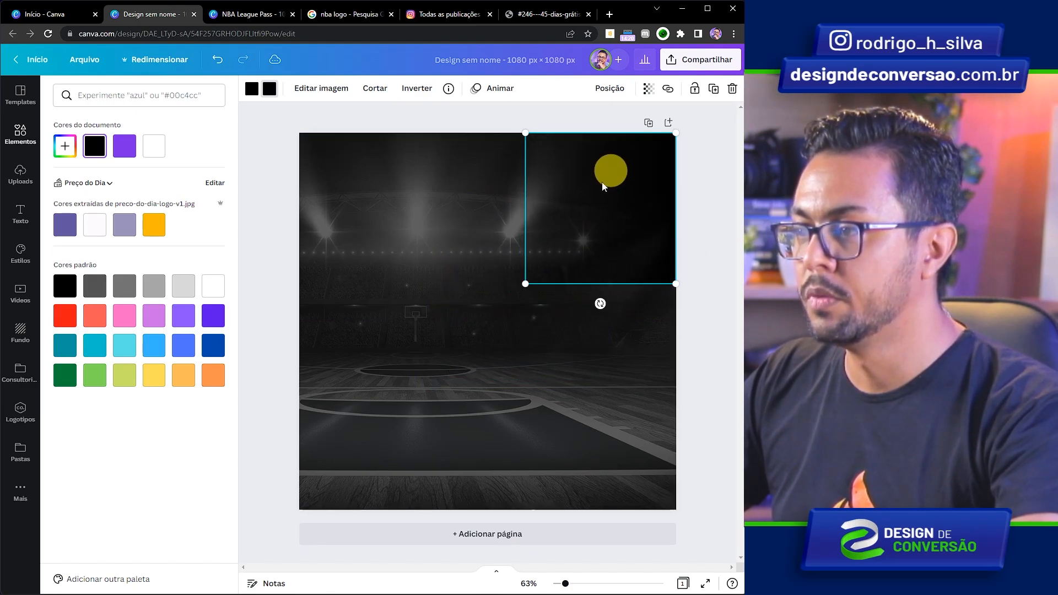
pyautogui.moveTo(522, 295); pyautogui.dragTo(305, 521)
pyautogui.moveTo(494, 269); pyautogui.dragTo(616, 270)
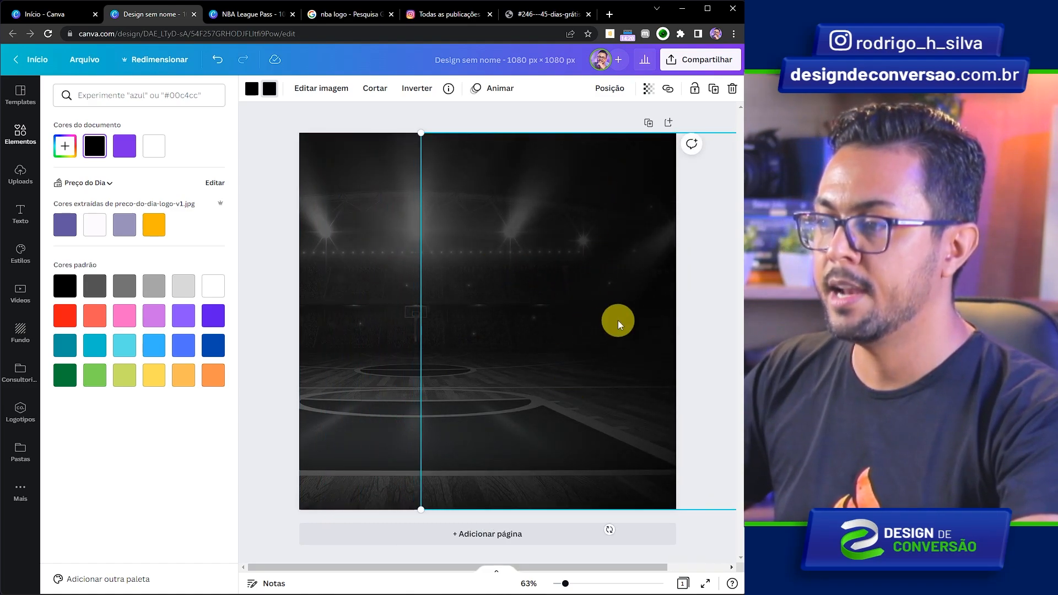
pyautogui.click(695, 92)
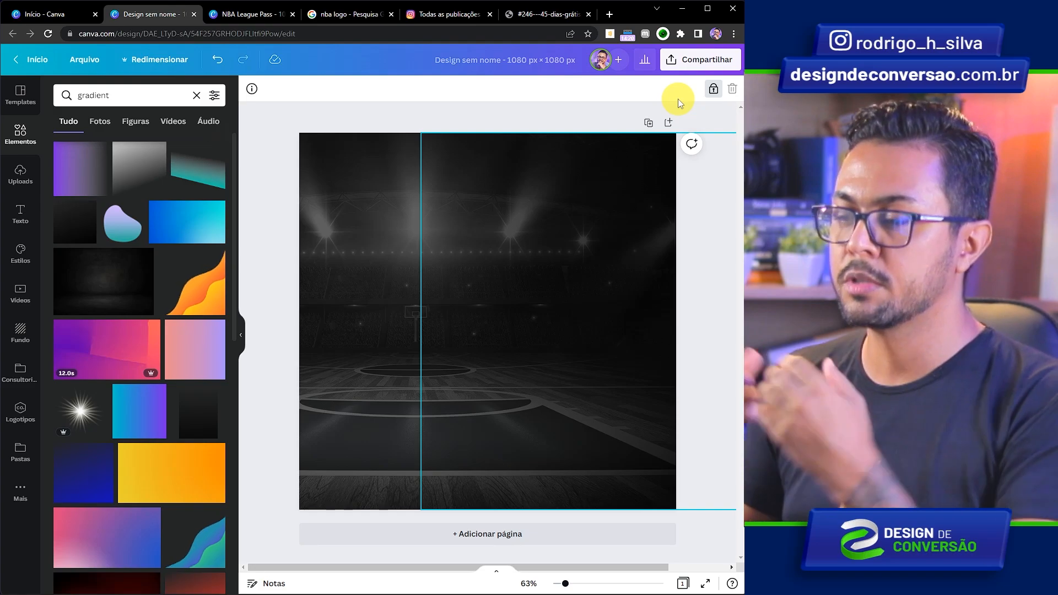
# Compare with the Instagram reference post, search the elements for "rusted" and add the orange-brown rusted metal photo to the page.
pyautogui.click(449, 14)
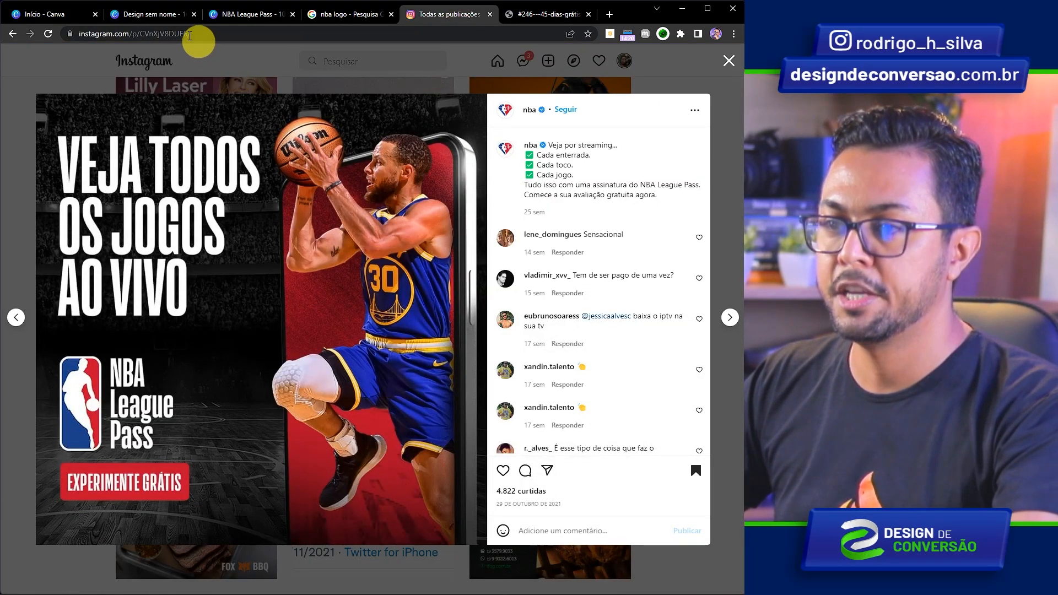
pyautogui.click(158, 17)
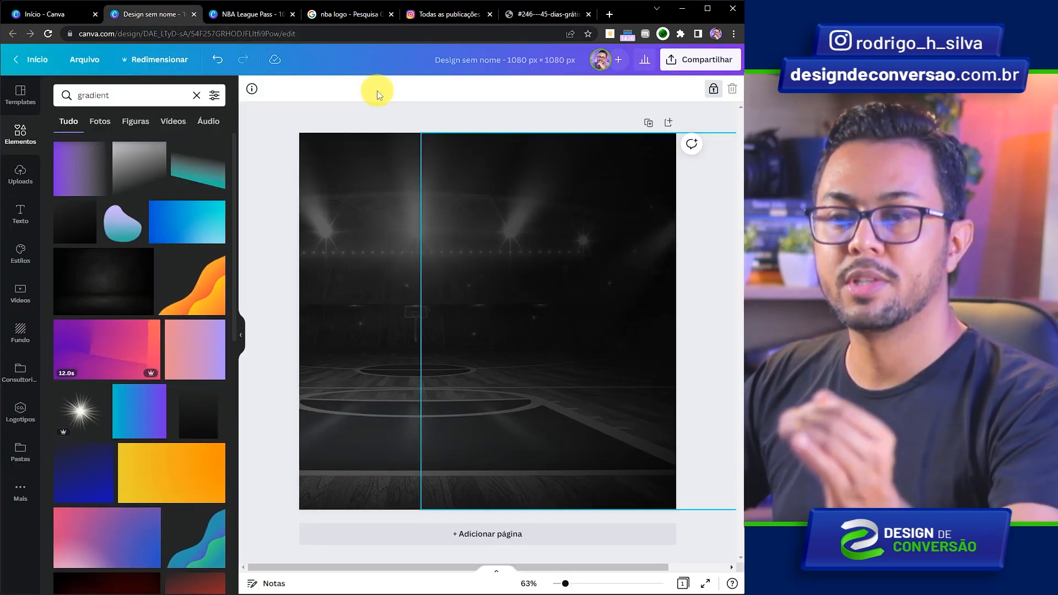
pyautogui.click(20, 132)
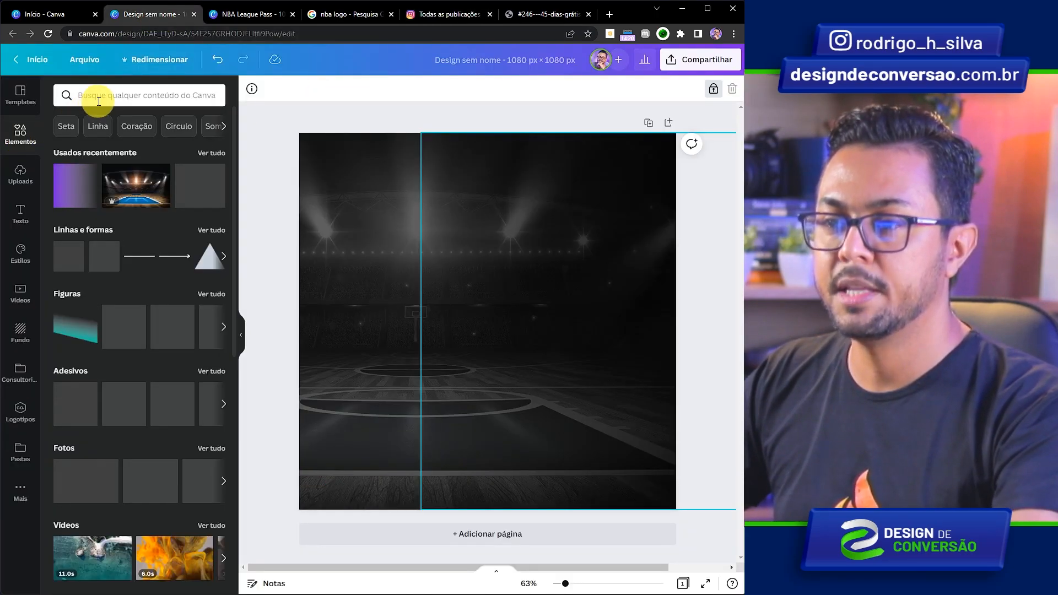
pyautogui.click(96, 95)
pyautogui.write('rusted')
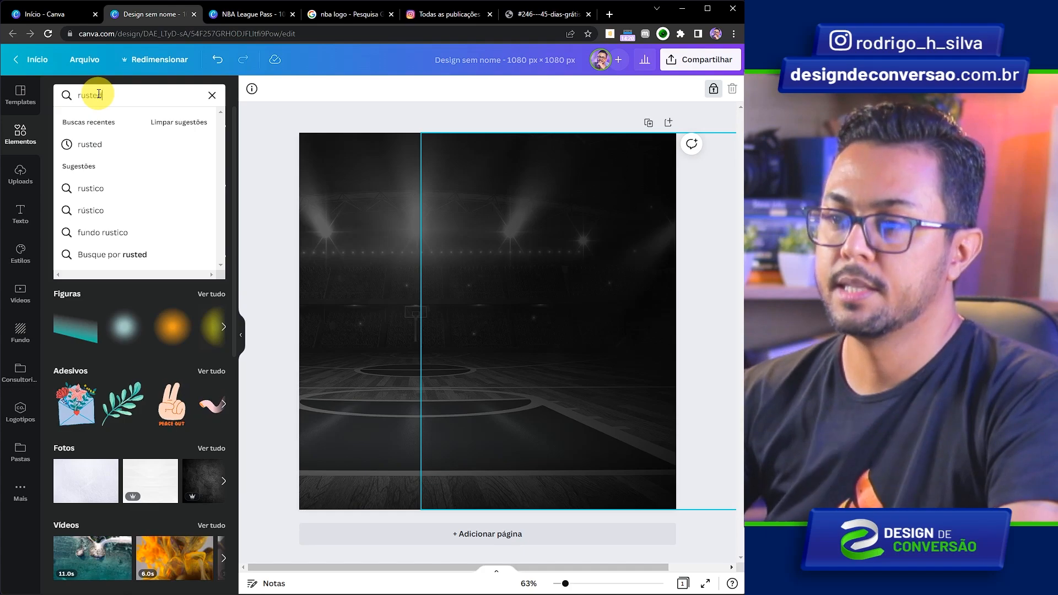
pyautogui.press('Return')
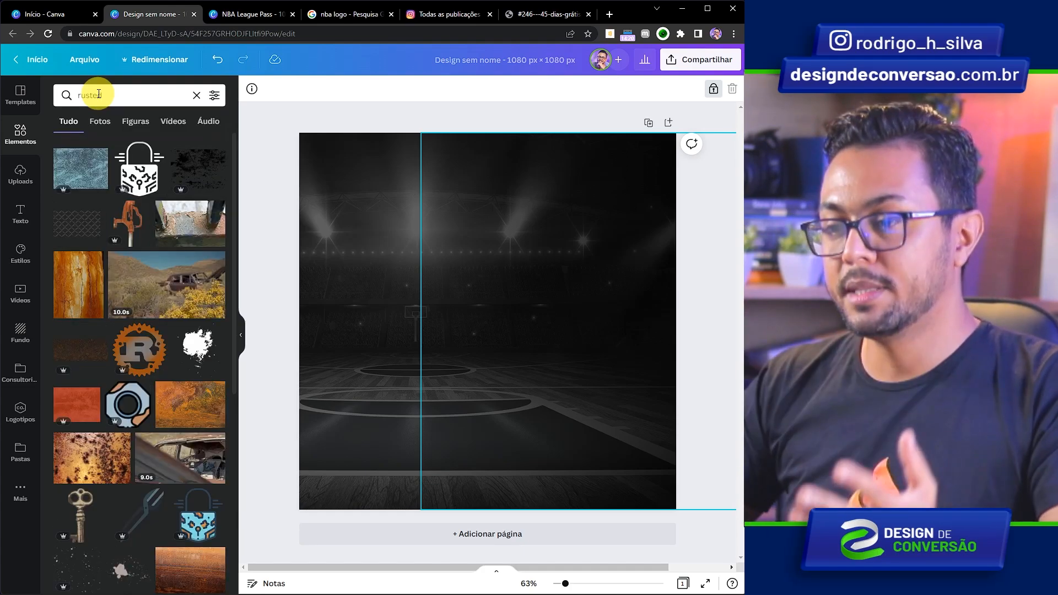
pyautogui.click(445, 14)
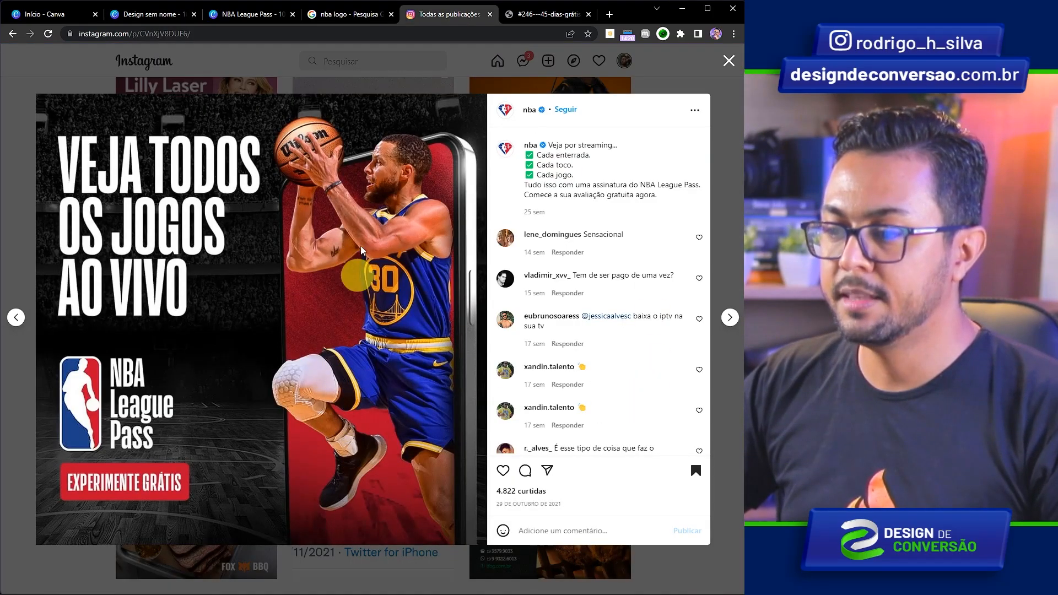
pyautogui.click(167, 21)
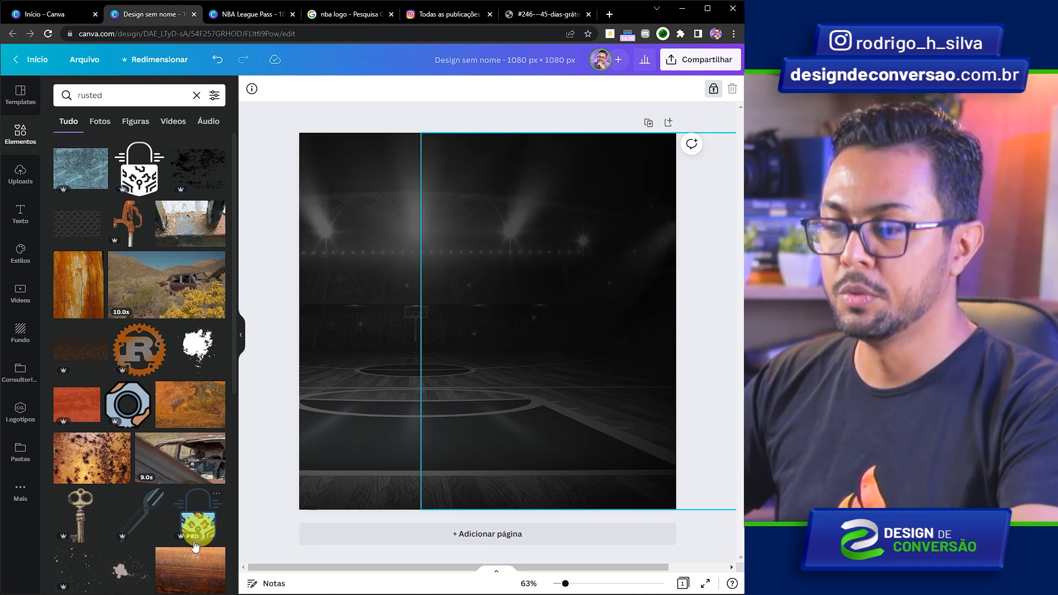
pyautogui.click(186, 563)
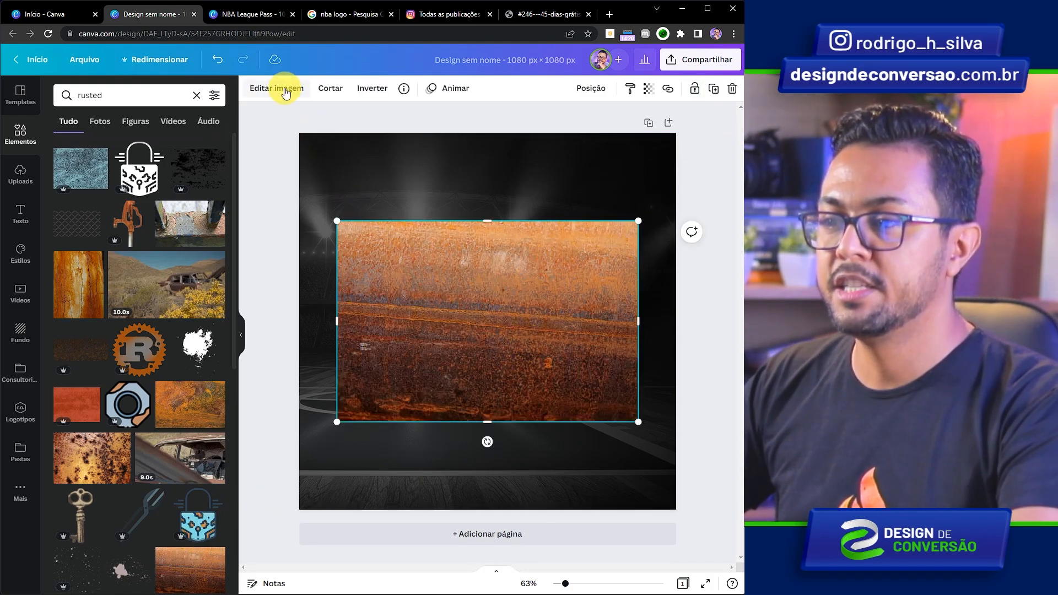
# Apply the Fuchsia duotone to the rusted metal photo with black shadows and red highlights.
pyautogui.click(280, 88)
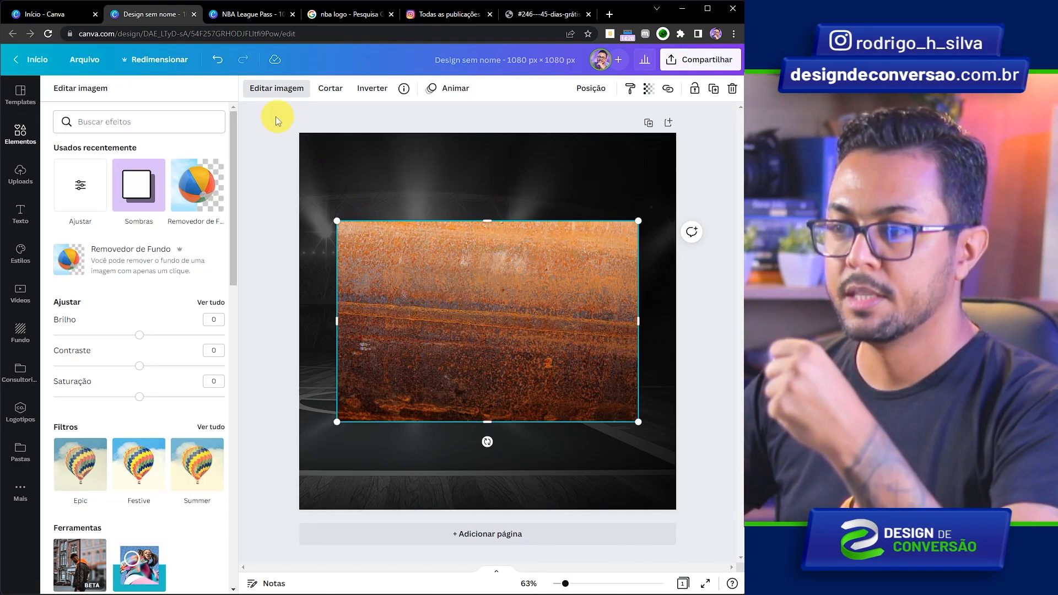
pyautogui.moveTo(233, 177); pyautogui.dragTo(239, 354)
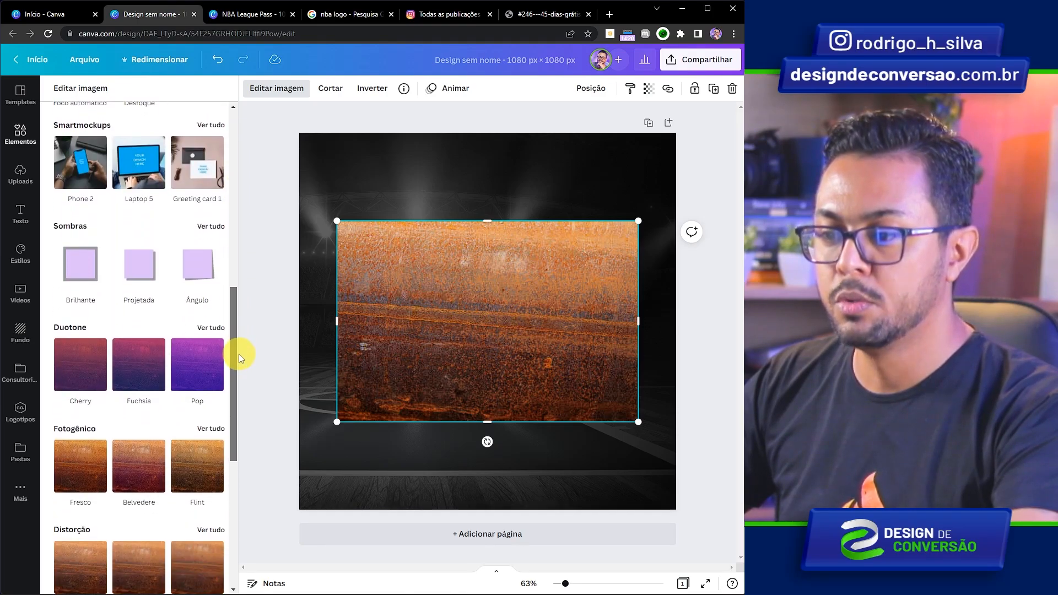
pyautogui.click(212, 327)
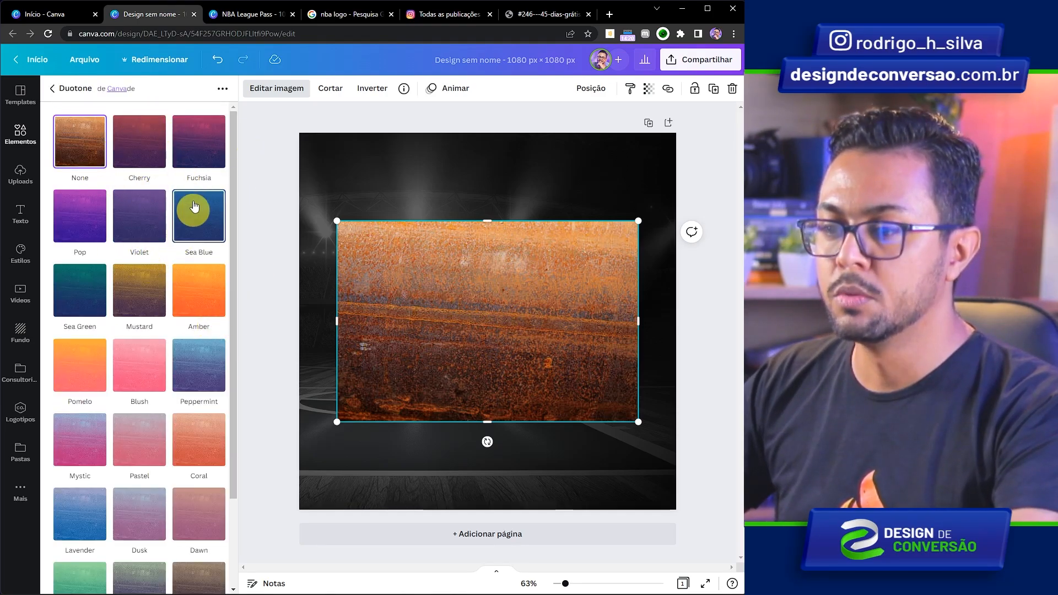
pyautogui.click(200, 150)
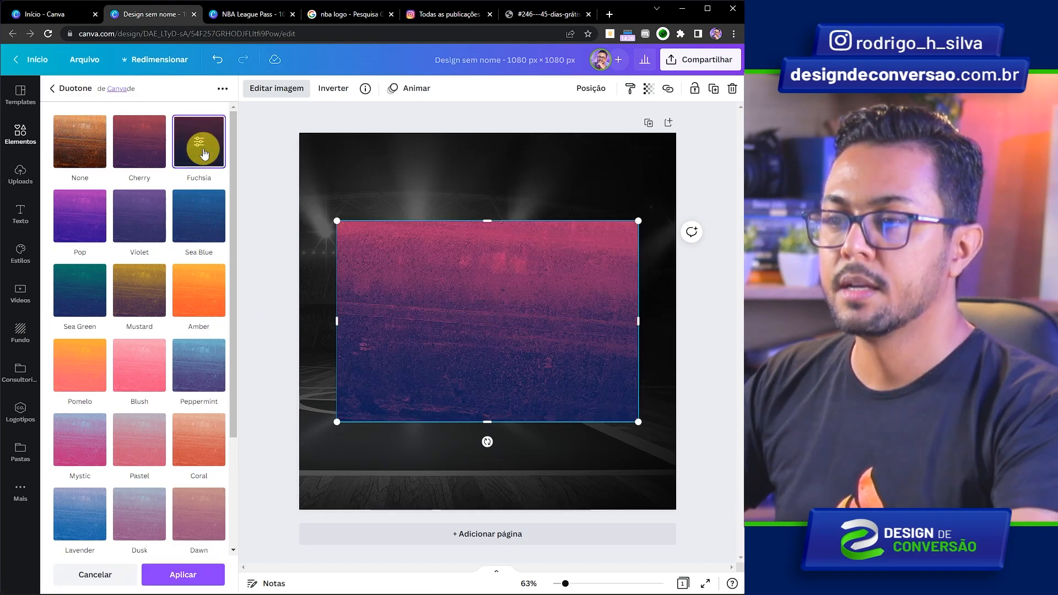
pyautogui.click(203, 151)
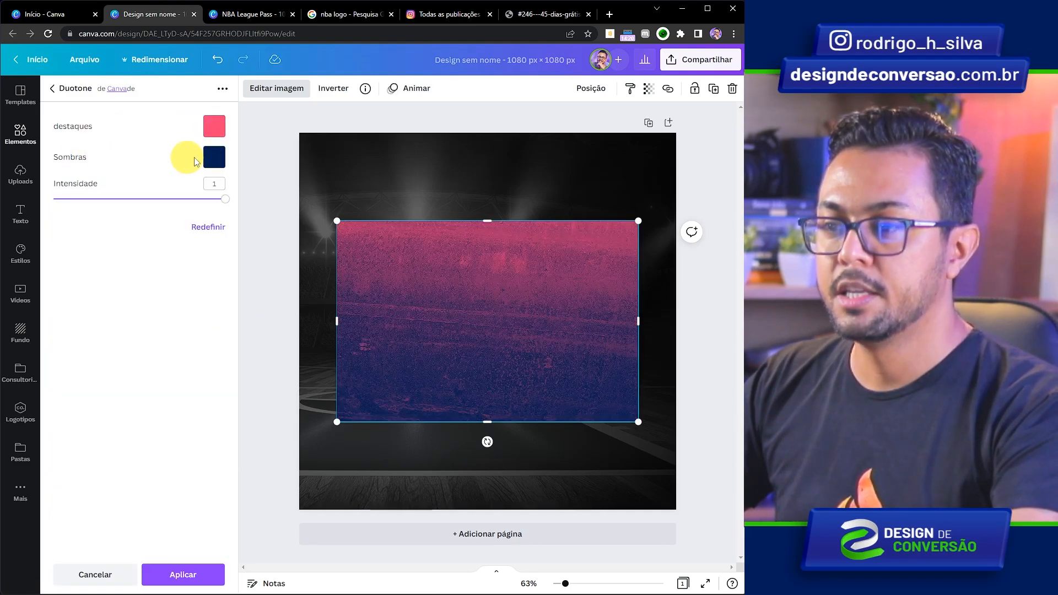
pyautogui.click(212, 160)
pyautogui.click(245, 207)
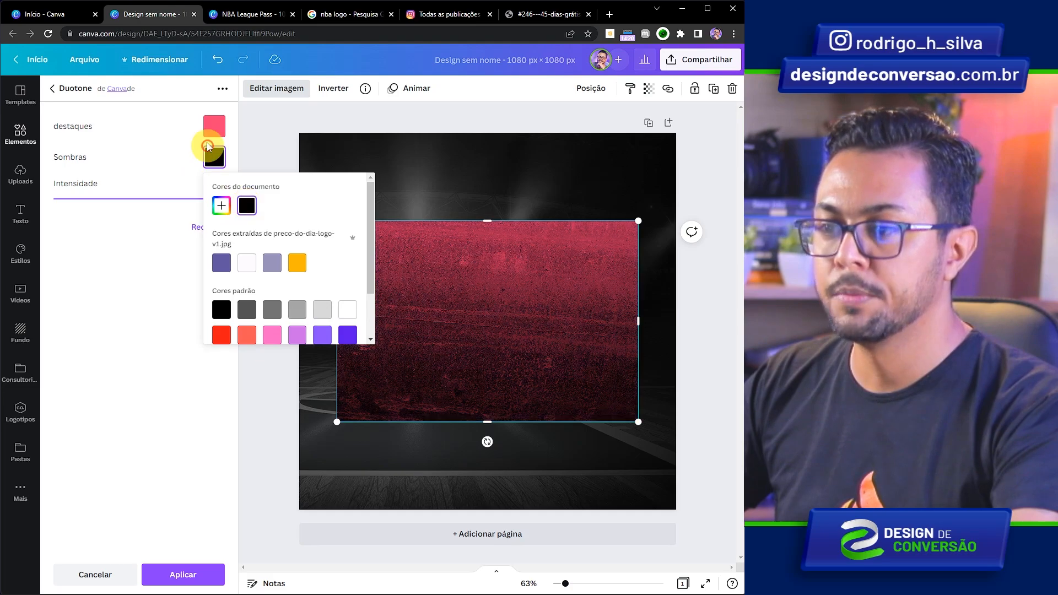
pyautogui.click(215, 126)
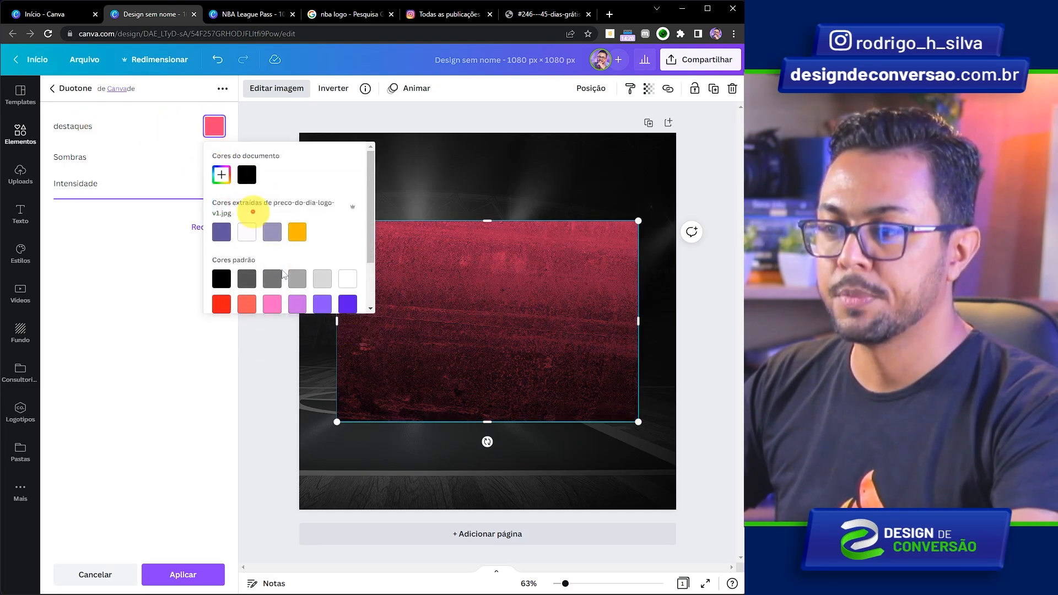
pyautogui.click(221, 304)
pyautogui.click(183, 575)
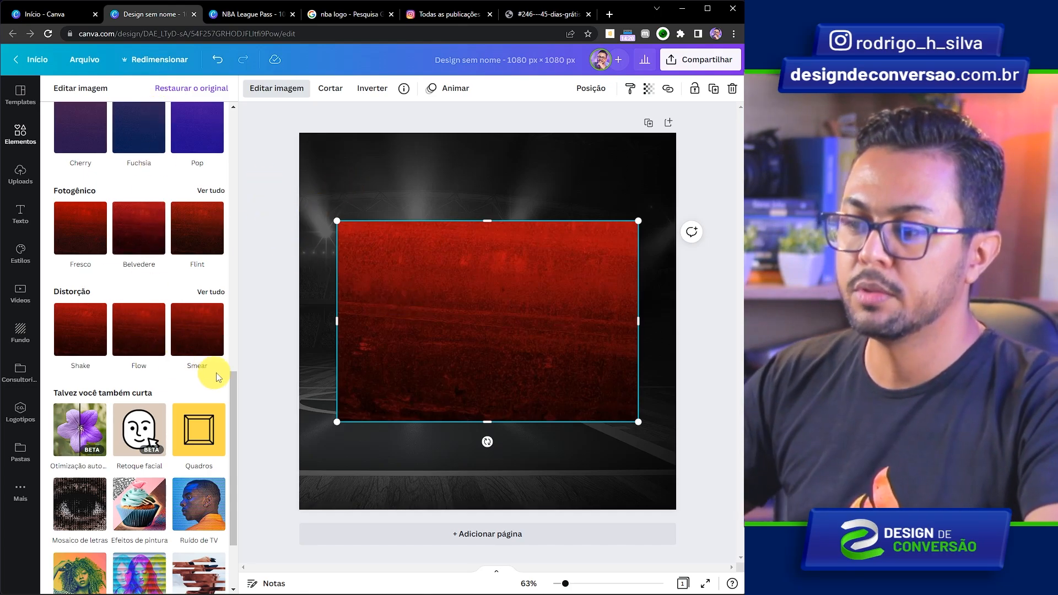
# Place the red rusted texture inside the Phone 20 smartphone mockup and apply it.
pyautogui.moveTo(232, 388); pyautogui.dragTo(233, 270)
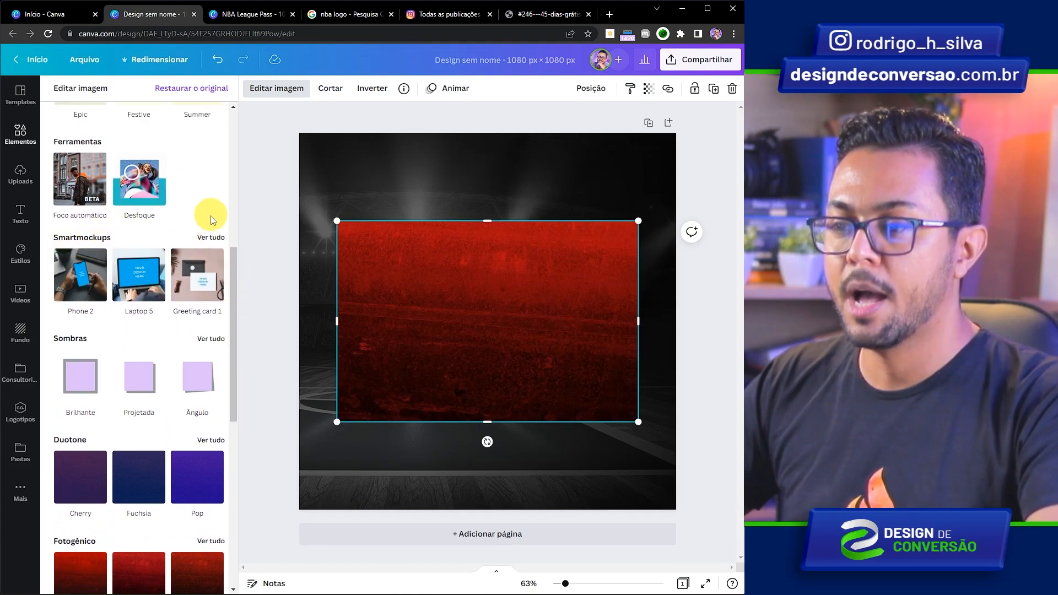
pyautogui.click(212, 238)
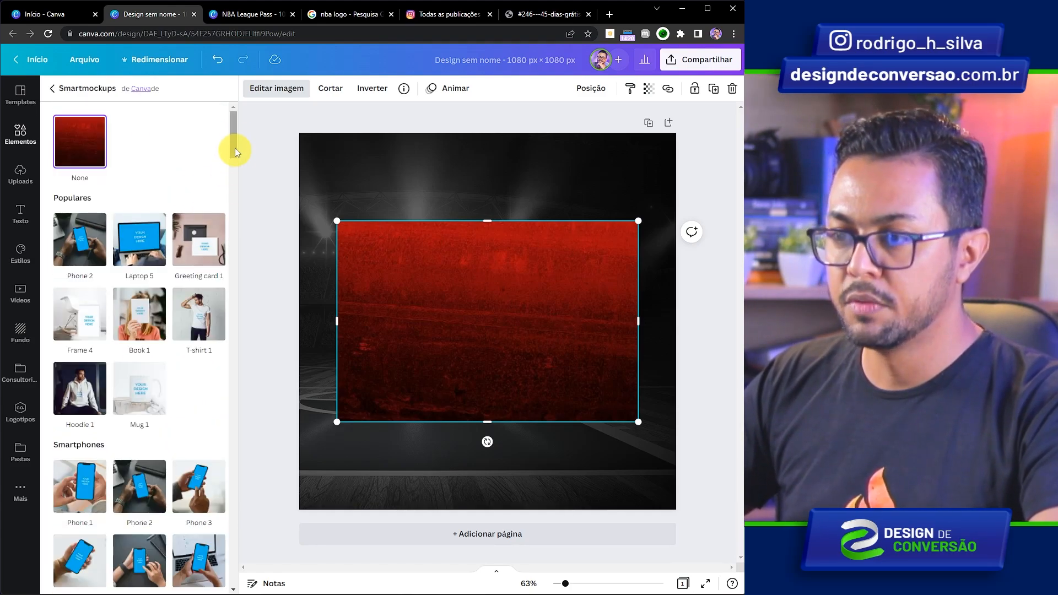
pyautogui.moveTo(235, 134); pyautogui.dragTo(230, 205)
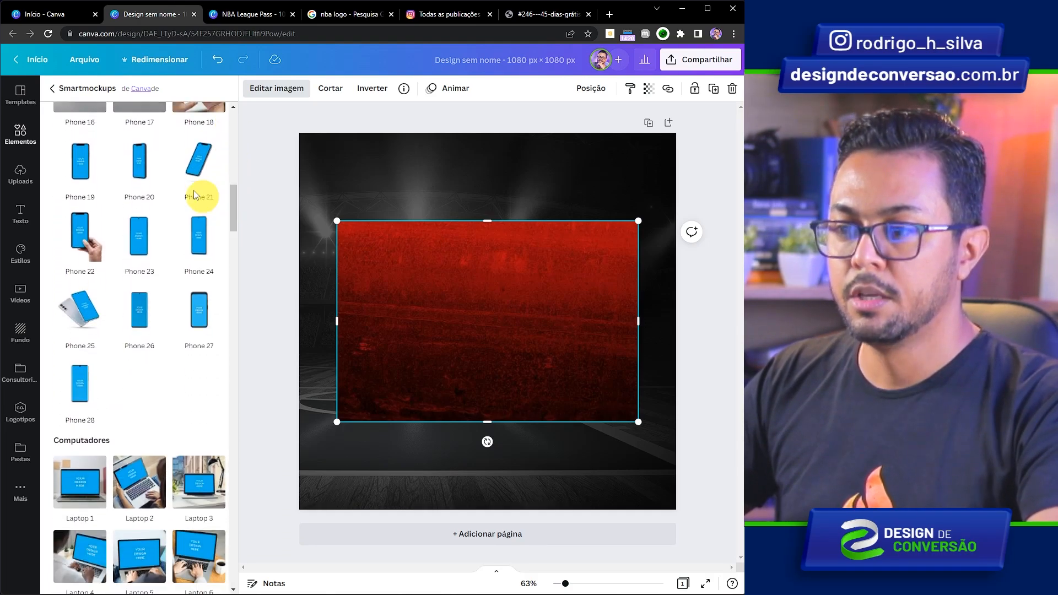
pyautogui.click(140, 159)
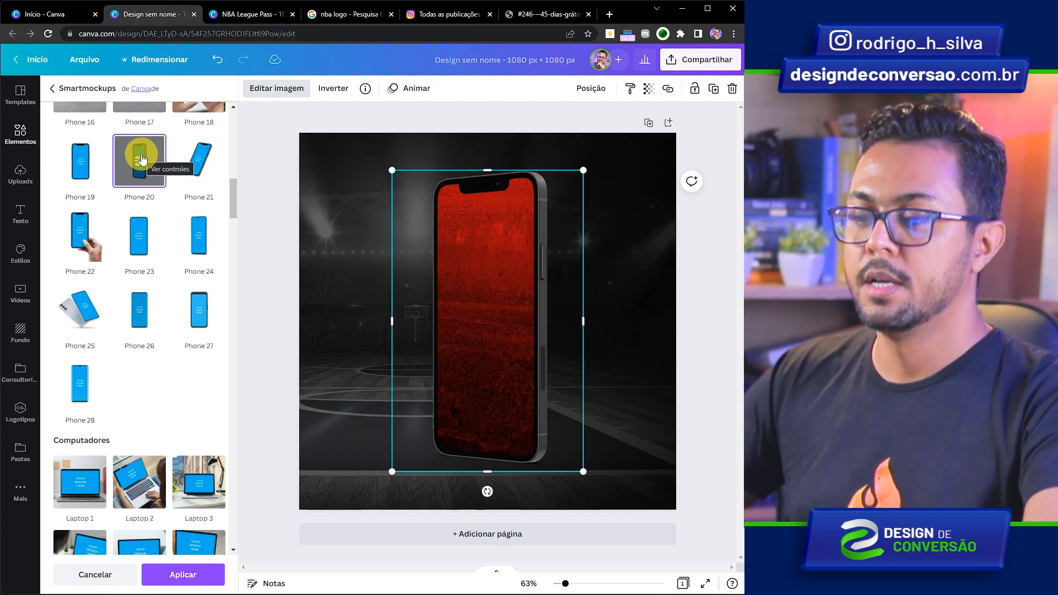
pyautogui.click(179, 576)
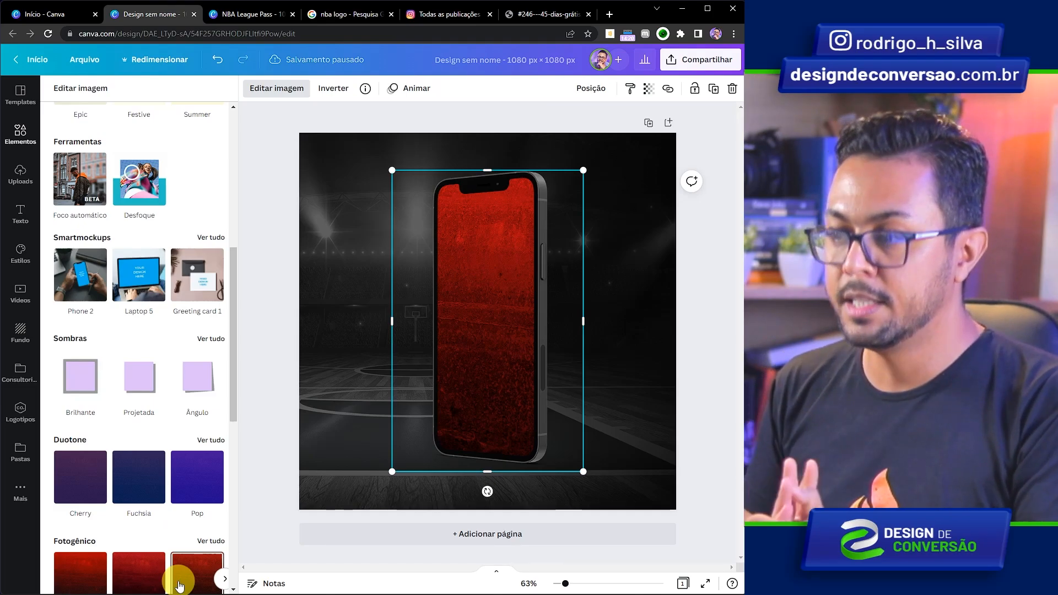
pyautogui.click(179, 584)
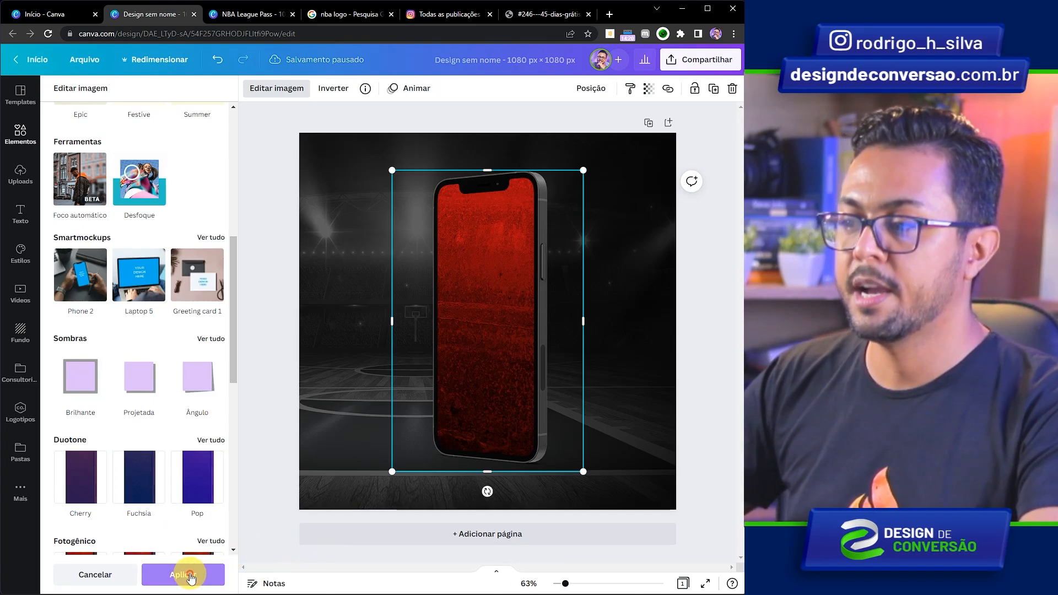
pyautogui.click(190, 576)
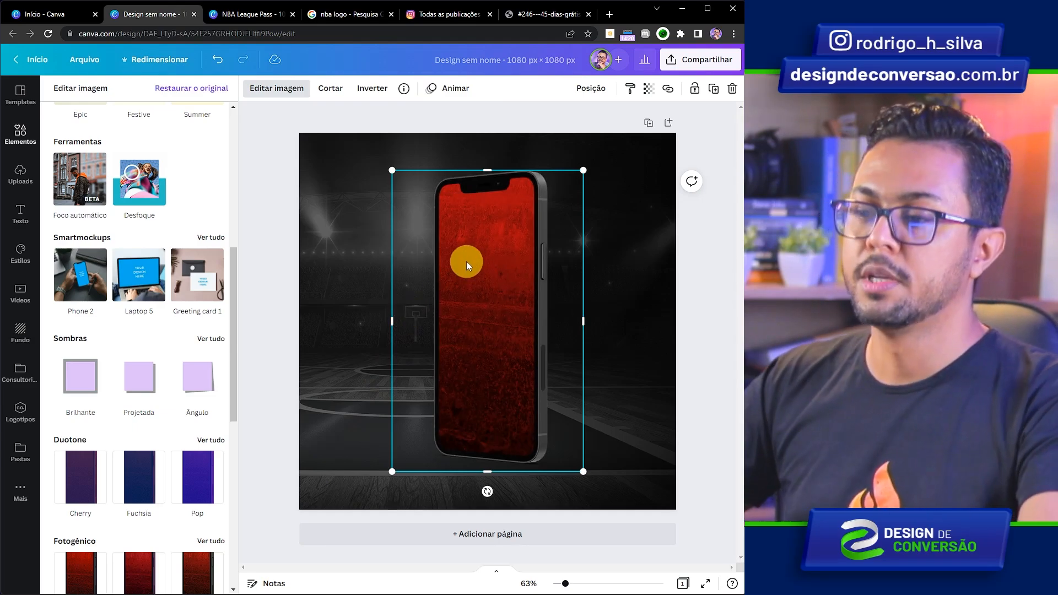
# Adjust the phone mockup's image to brightness 31 and contrast 53.
pyautogui.moveTo(232, 274); pyautogui.dragTo(236, 146)
pyautogui.click(209, 267)
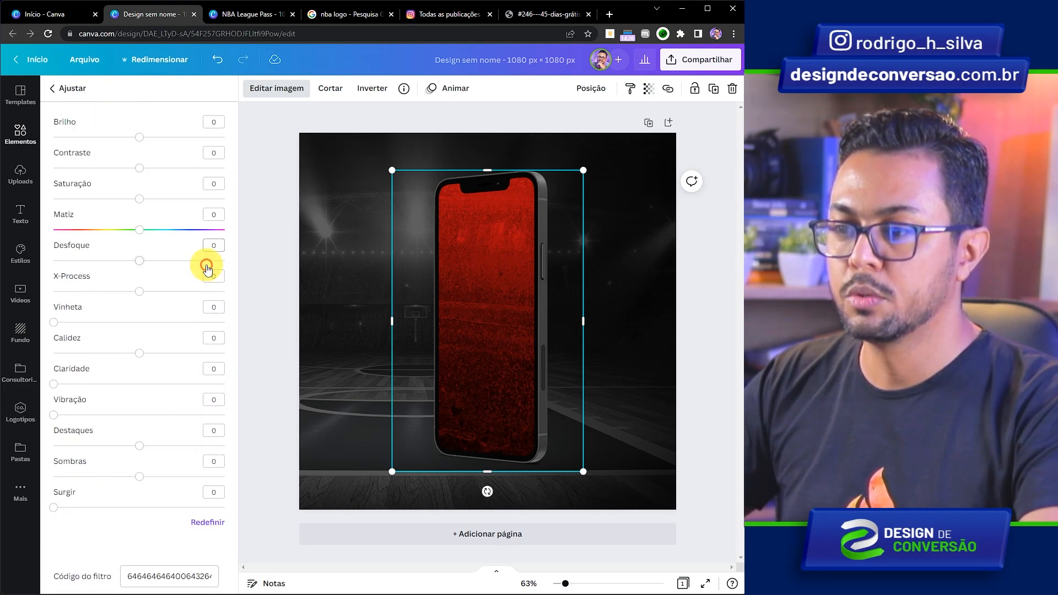
pyautogui.moveTo(140, 174); pyautogui.dragTo(175, 168)
pyautogui.moveTo(139, 137); pyautogui.dragTo(150, 137)
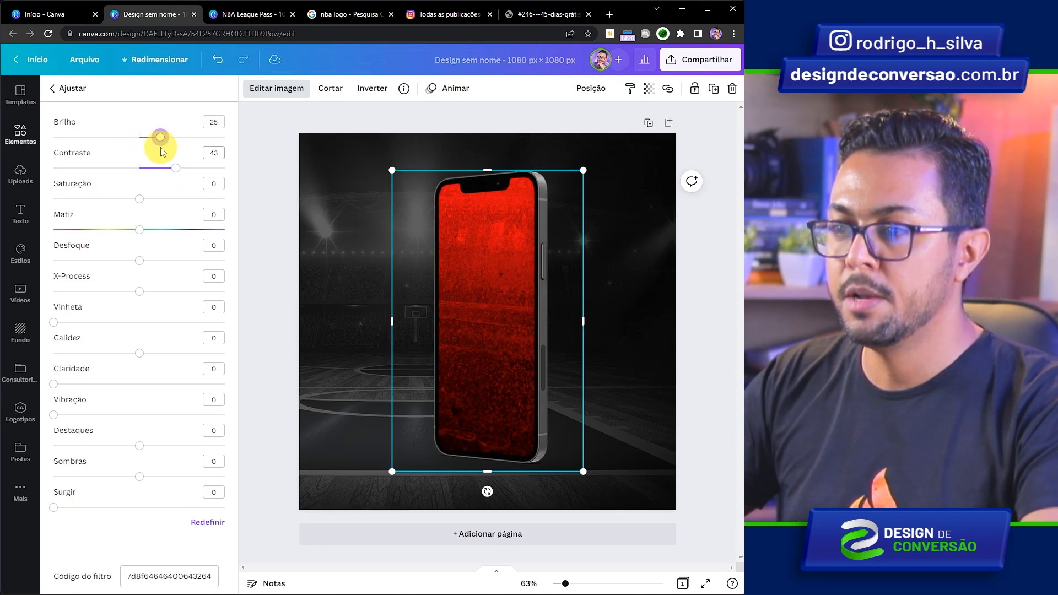
pyautogui.moveTo(161, 142); pyautogui.dragTo(185, 175)
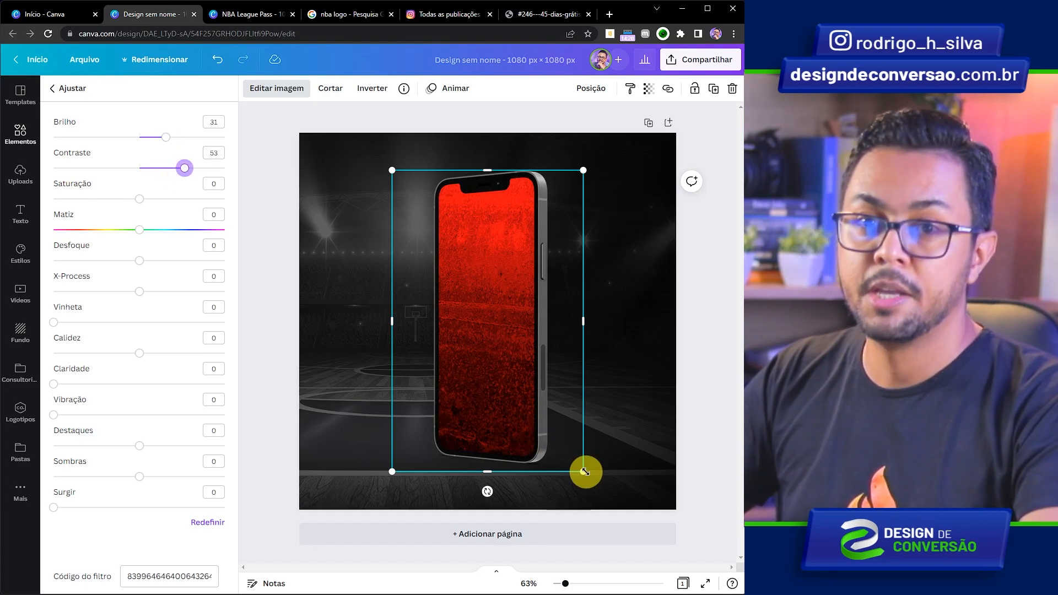
# Enlarge the phone mockup, move it to the page's right side so its lower end runs off the page, and lock it.
pyautogui.moveTo(585, 472); pyautogui.dragTo(665, 550)
pyautogui.moveTo(518, 216); pyautogui.dragTo(575, 208)
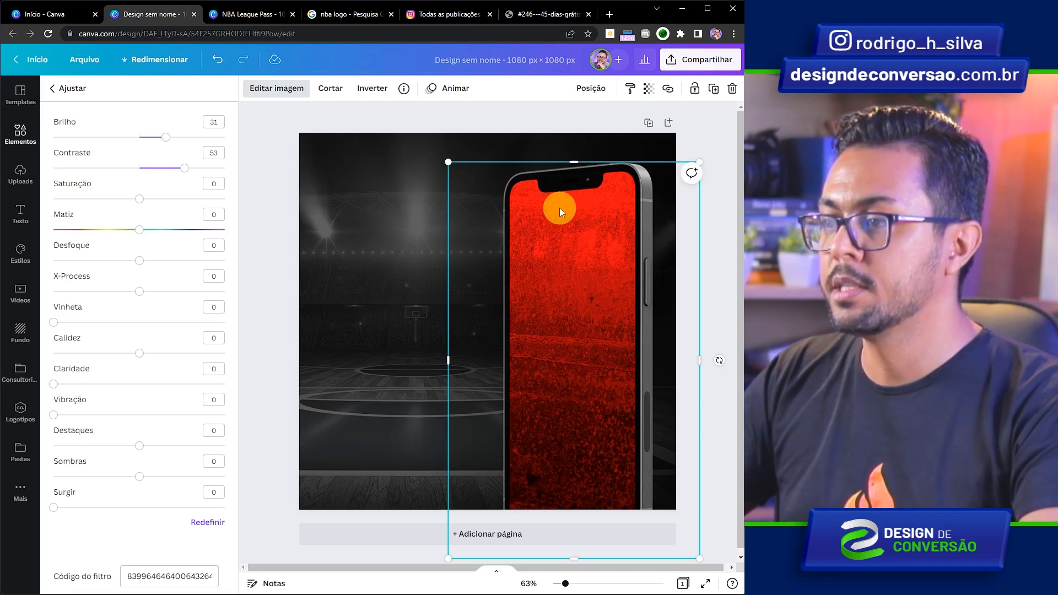
pyautogui.click(696, 89)
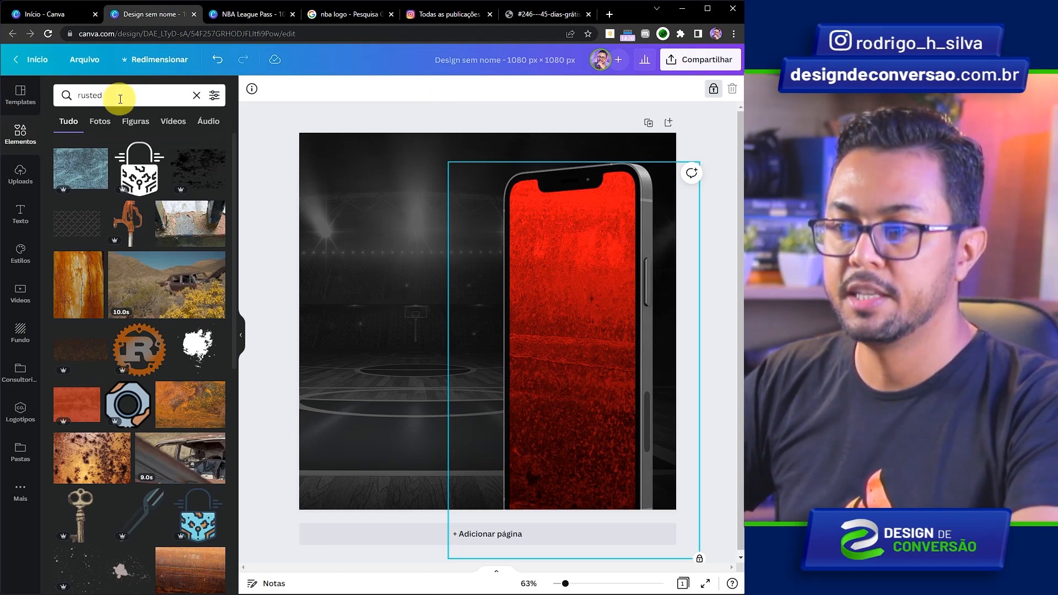
# Search the elements for "basketball arena" and add the photo of the leaping player in a yellow uniform.
pyautogui.click(123, 97)
pyautogui.hotkey('ctrl', 'a')
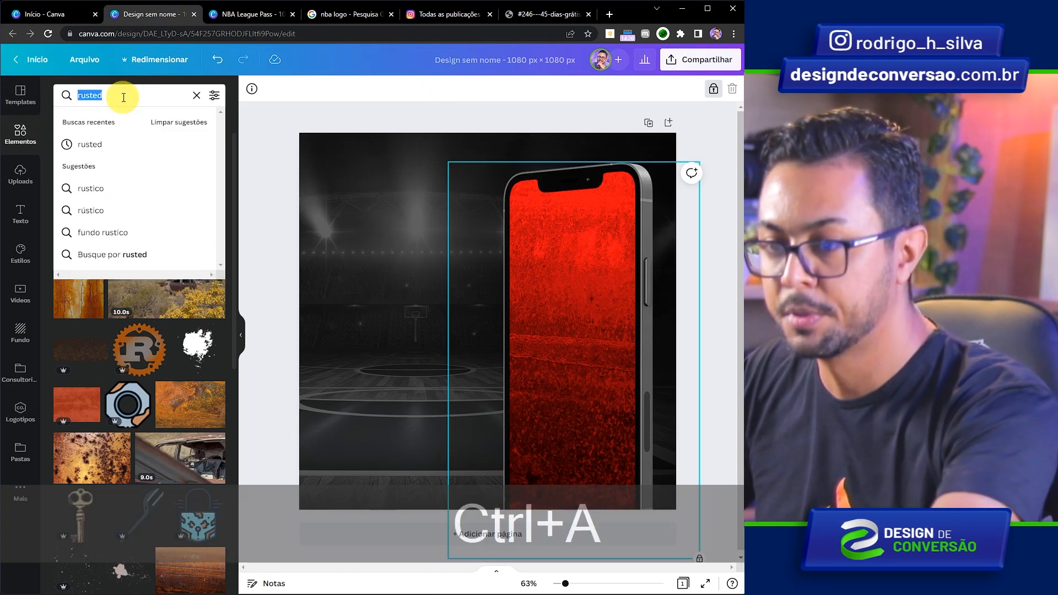
pyautogui.write('basketball arena')
pyautogui.press('Return')
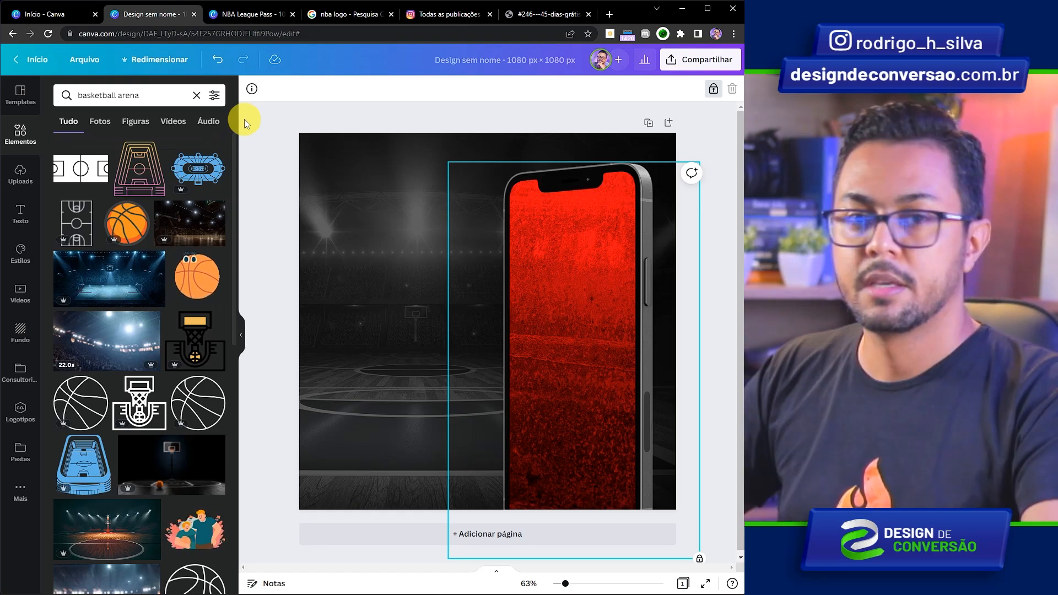
pyautogui.moveTo(233, 141); pyautogui.dragTo(235, 457)
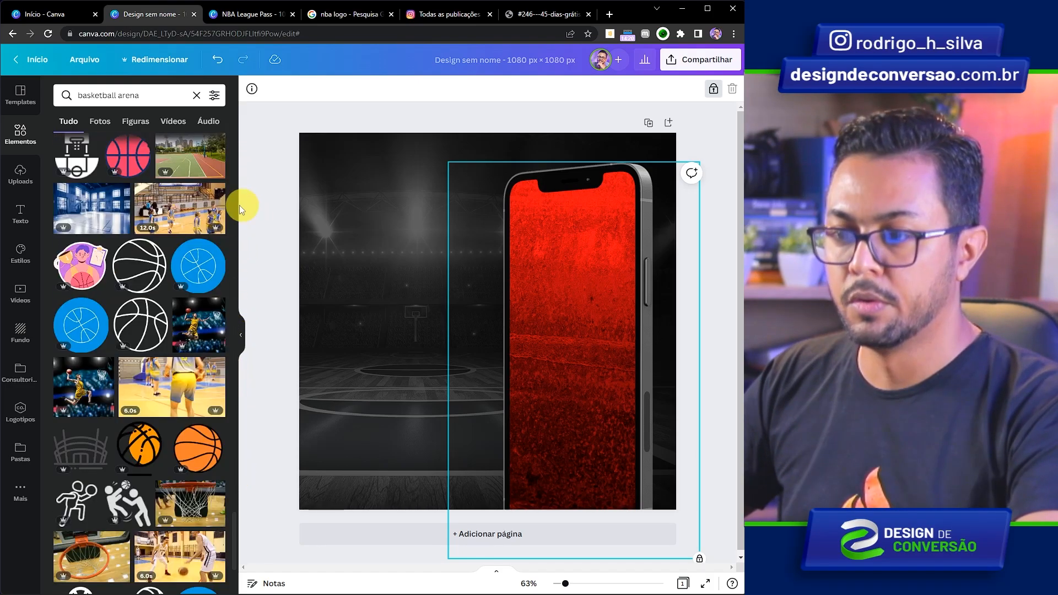
pyautogui.click(198, 324)
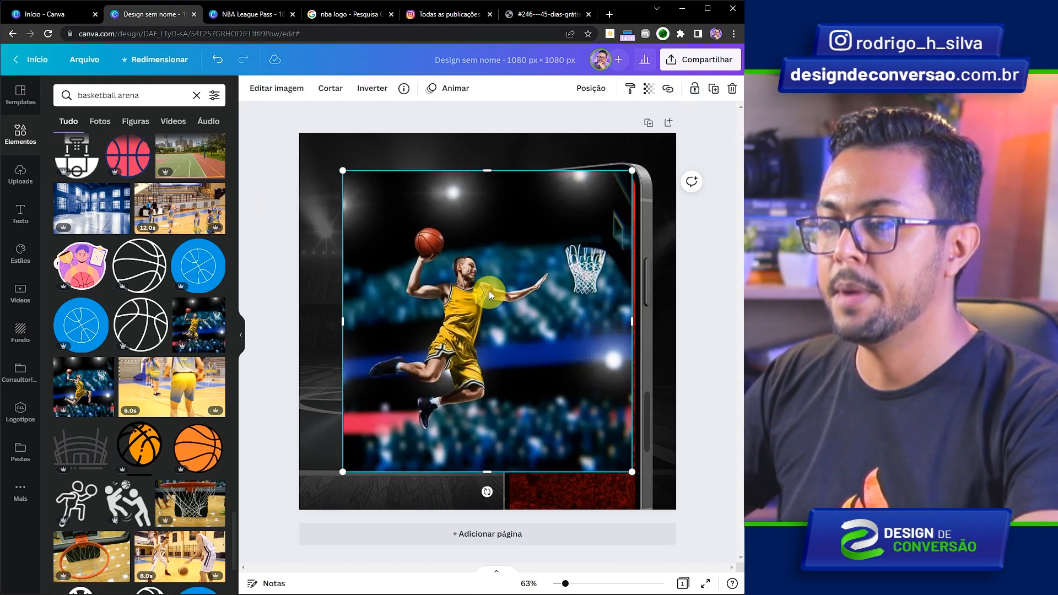
# Remove the background from the leaping basketball player photo and apply the cutout.
pyautogui.moveTo(464, 246); pyautogui.dragTo(463, 249)
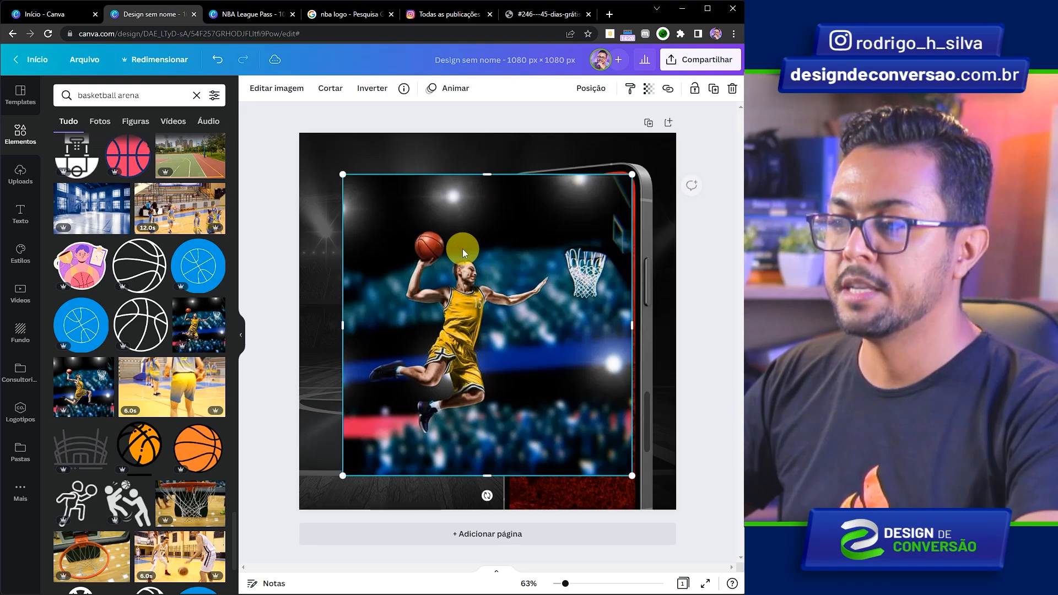
pyautogui.click(285, 90)
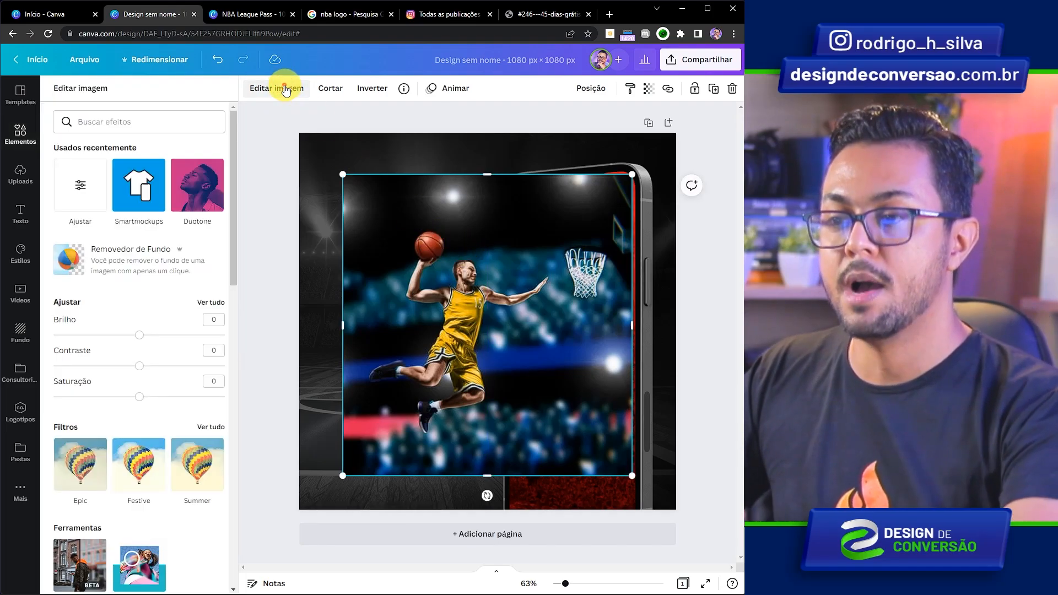
pyautogui.click(110, 265)
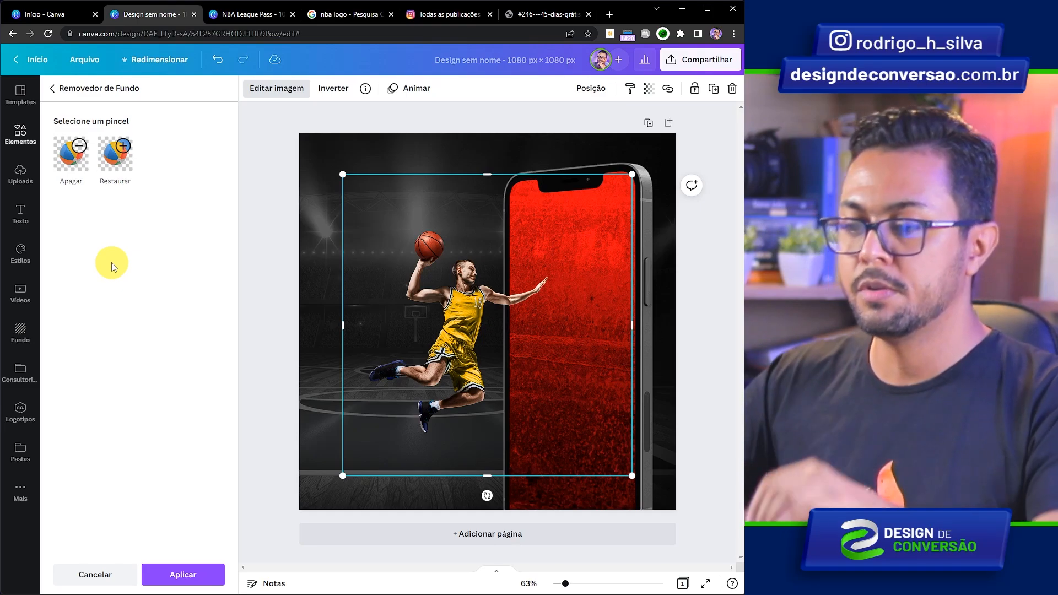
pyautogui.click(163, 566)
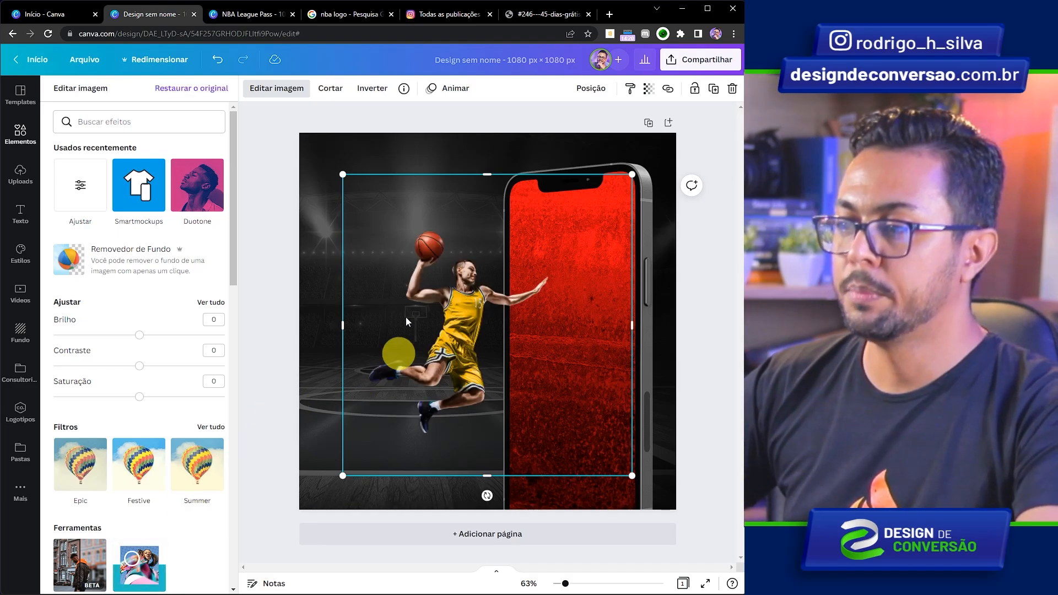
# Crop the empty margins on all four sides of the player cutout so its frame fits closely around the figure.
pyautogui.moveTo(487, 174); pyautogui.dragTo(484, 225)
pyautogui.moveTo(487, 475); pyautogui.dragTo(486, 440)
pyautogui.moveTo(632, 333); pyautogui.dragTo(553, 332)
pyautogui.moveTo(343, 333); pyautogui.dragTo(361, 332)
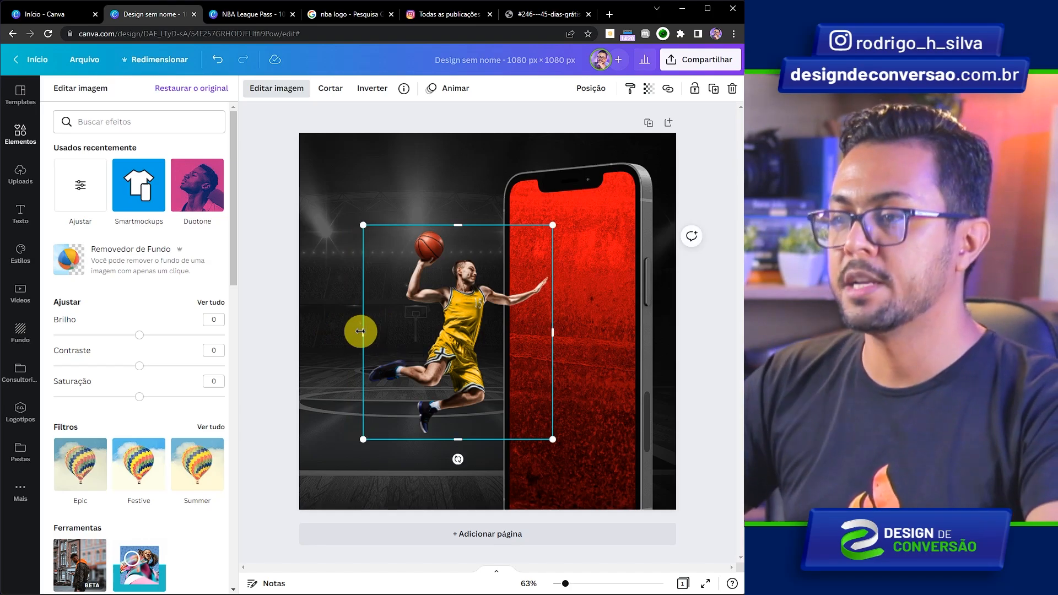
# Flip the player cutout horizontally and move it partly over the phone's red screen.
pyautogui.click(369, 93)
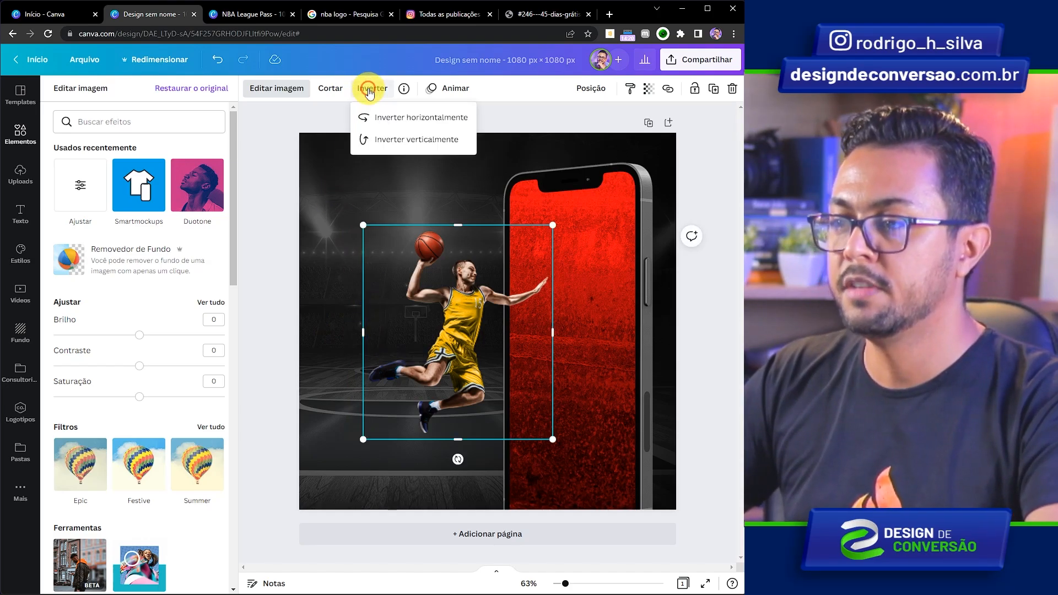
pyautogui.click(390, 118)
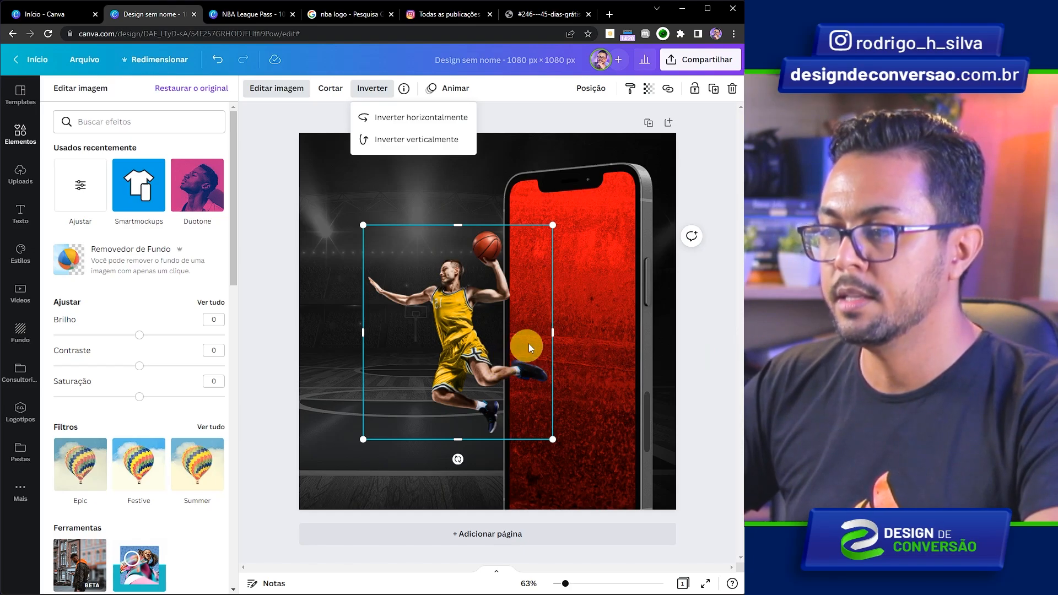
pyautogui.moveTo(465, 306); pyautogui.dragTo(523, 330)
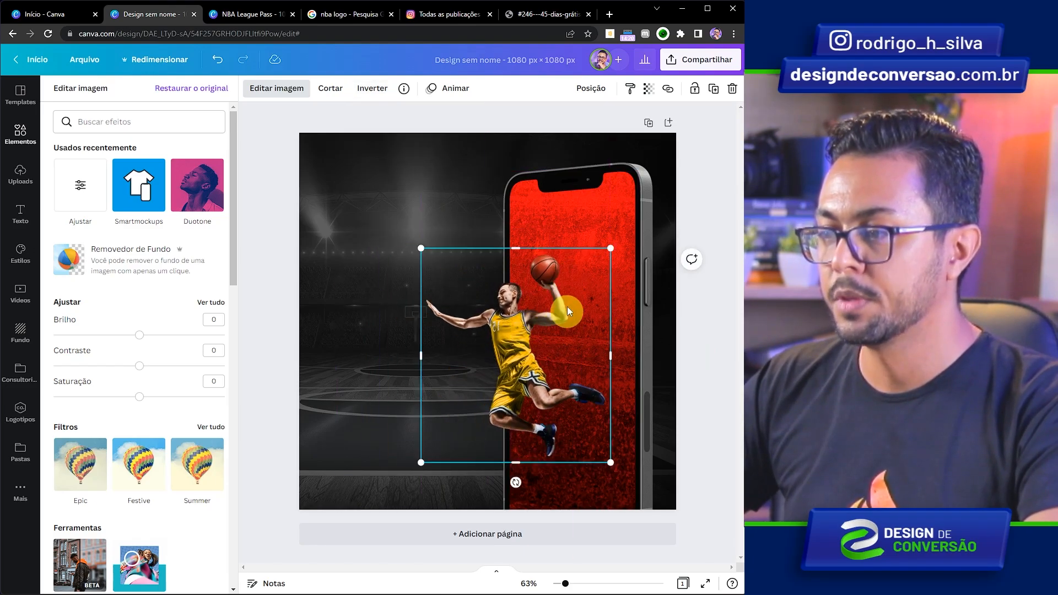
# Crop the player's trailing foot to a frame width of about 425, enlarge the cutout to nearly page height and centre it over the phone.
pyautogui.moveTo(613, 357); pyautogui.dragTo(571, 356)
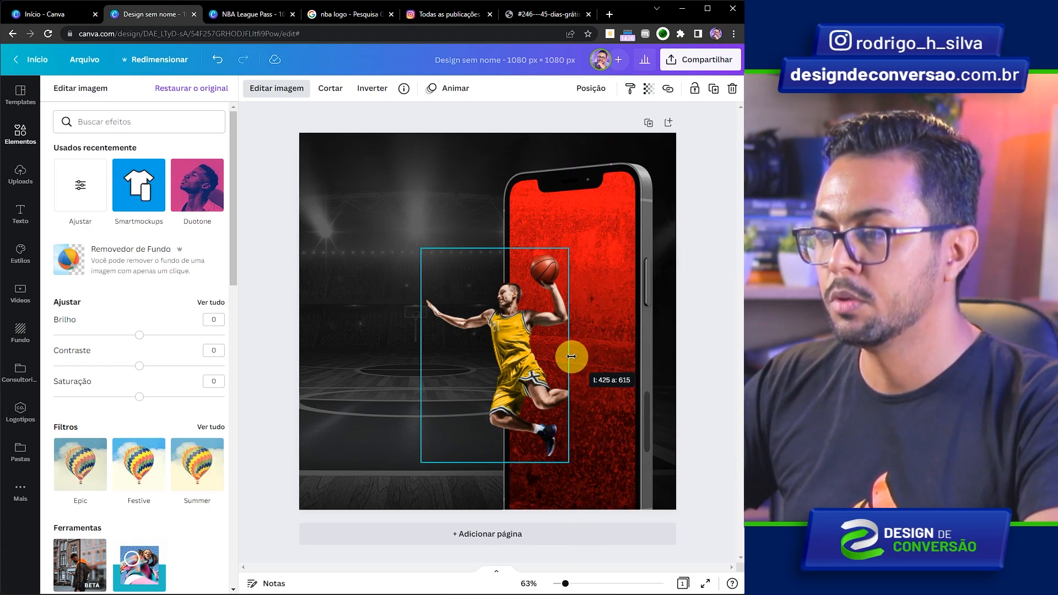
pyautogui.moveTo(569, 248); pyautogui.dragTo(674, 100)
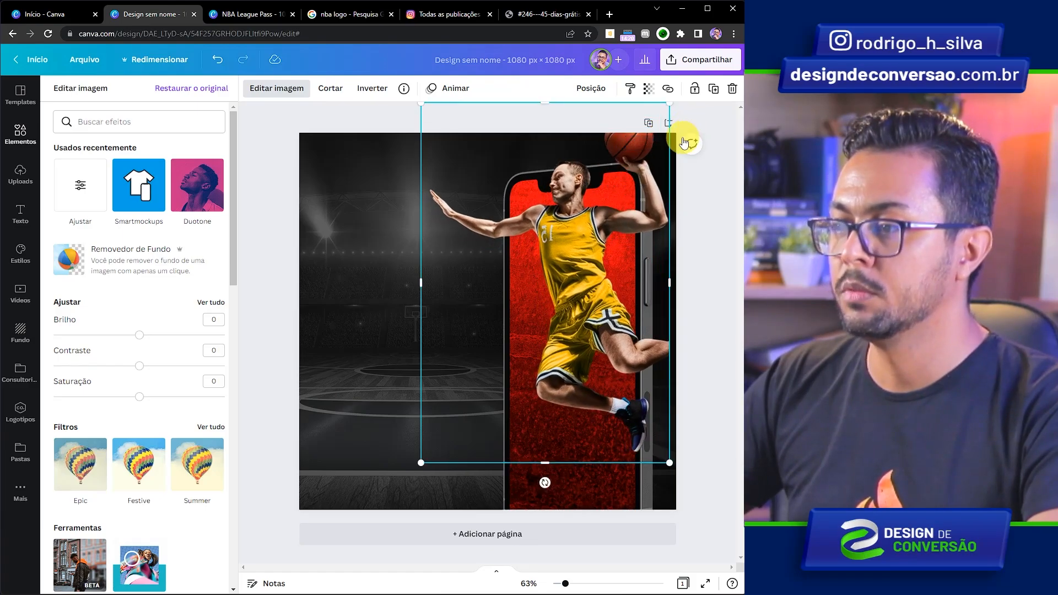
pyautogui.moveTo(571, 222); pyautogui.dragTo(535, 268)
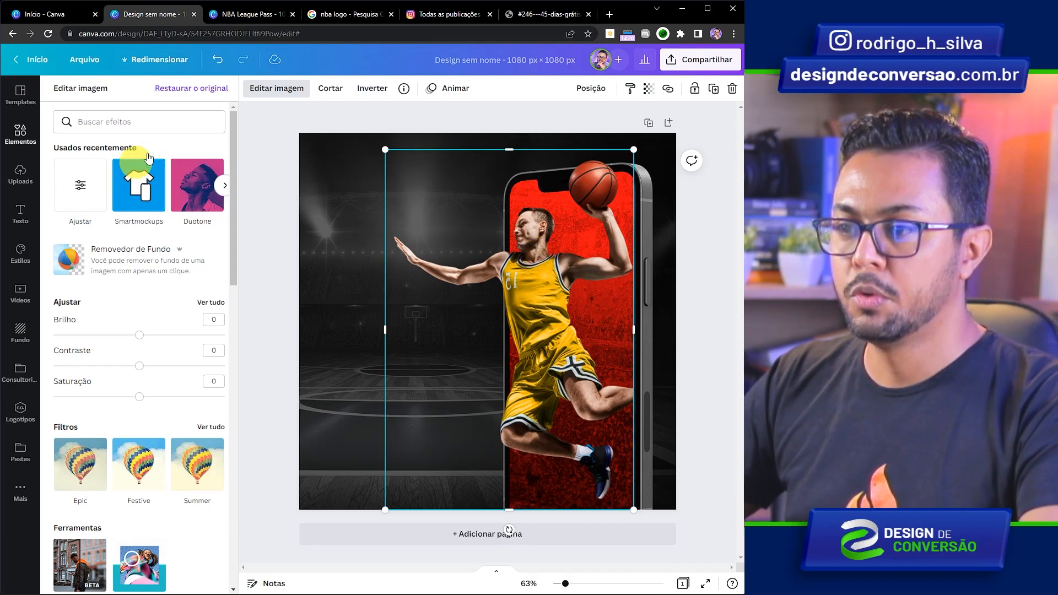
# Add a Projetada (drop) shadow to the player cutout.
pyautogui.moveTo(235, 178); pyautogui.dragTo(234, 316)
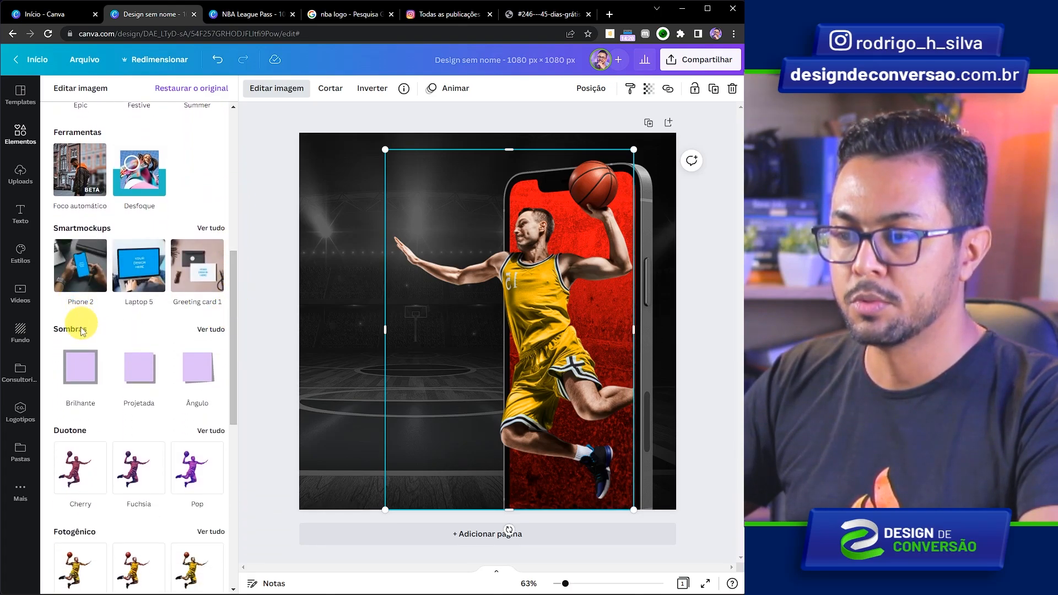
pyautogui.click(211, 330)
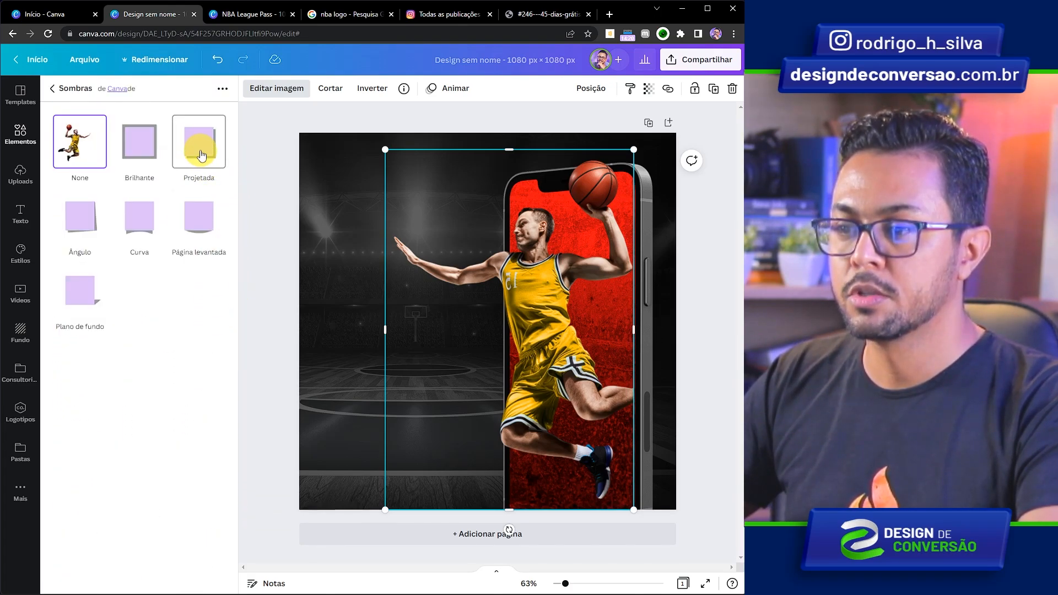
pyautogui.click(201, 154)
pyautogui.click(197, 149)
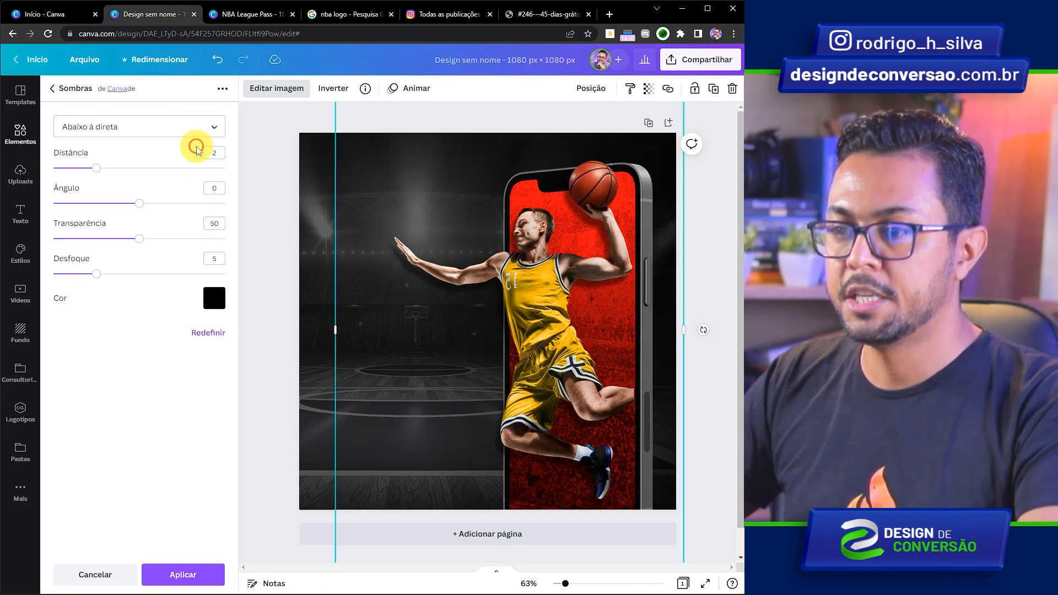
# Set the player's shadow to direction Abaixo, distance 8, transparency 71 and blur 10, and apply it.
pyautogui.click(121, 129)
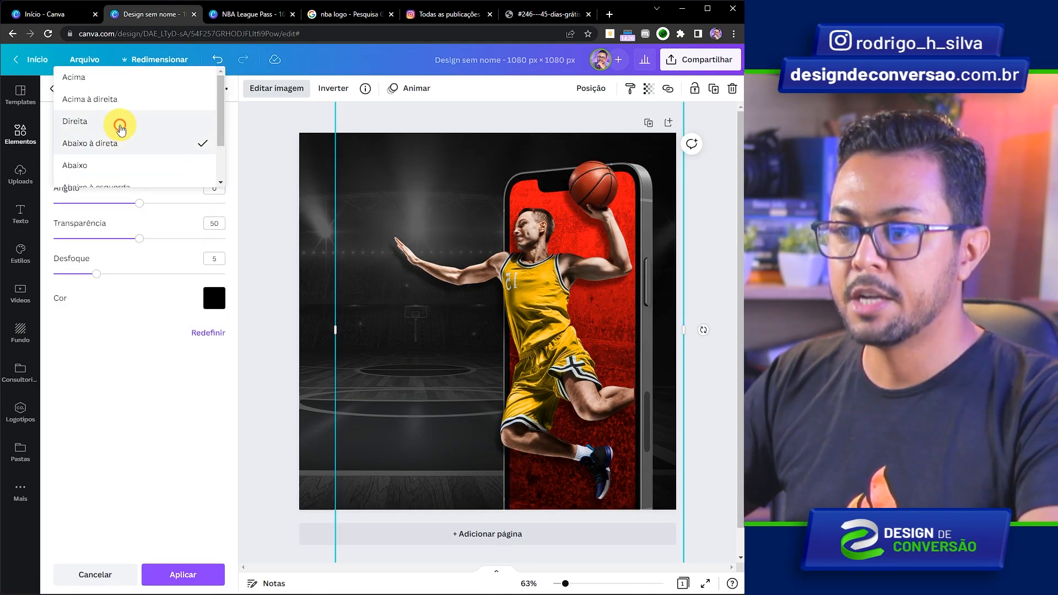
pyautogui.click(95, 173)
pyautogui.moveTo(94, 167); pyautogui.dragTo(224, 166)
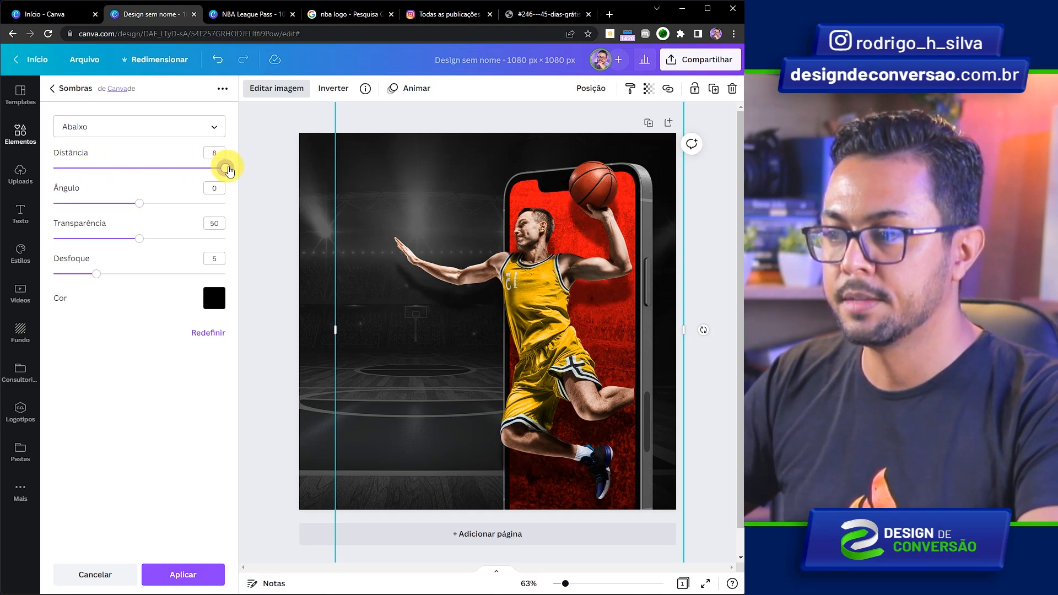
pyautogui.moveTo(97, 275); pyautogui.dragTo(178, 241)
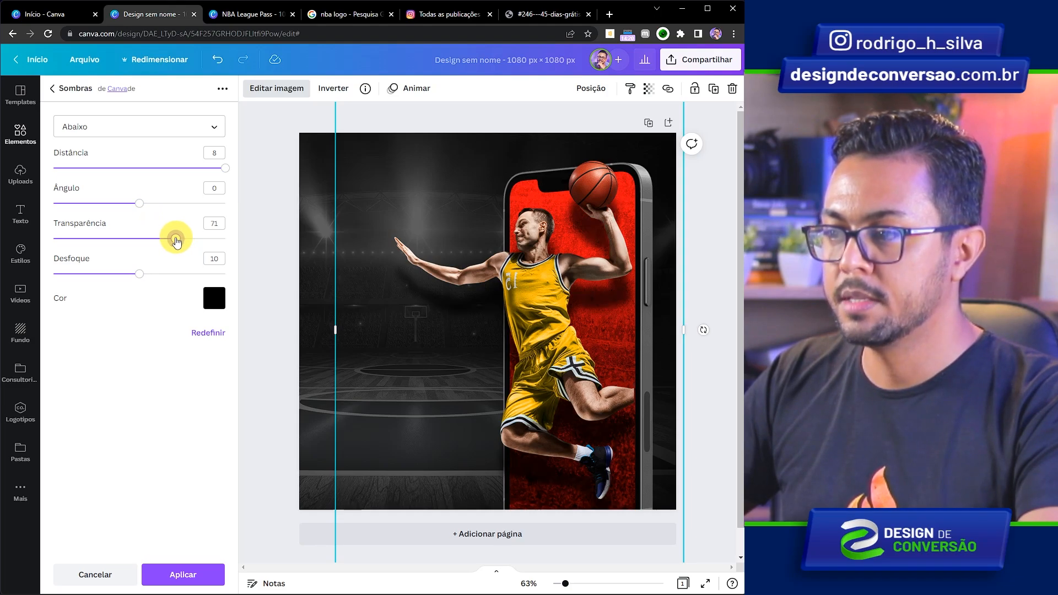
pyautogui.click(179, 573)
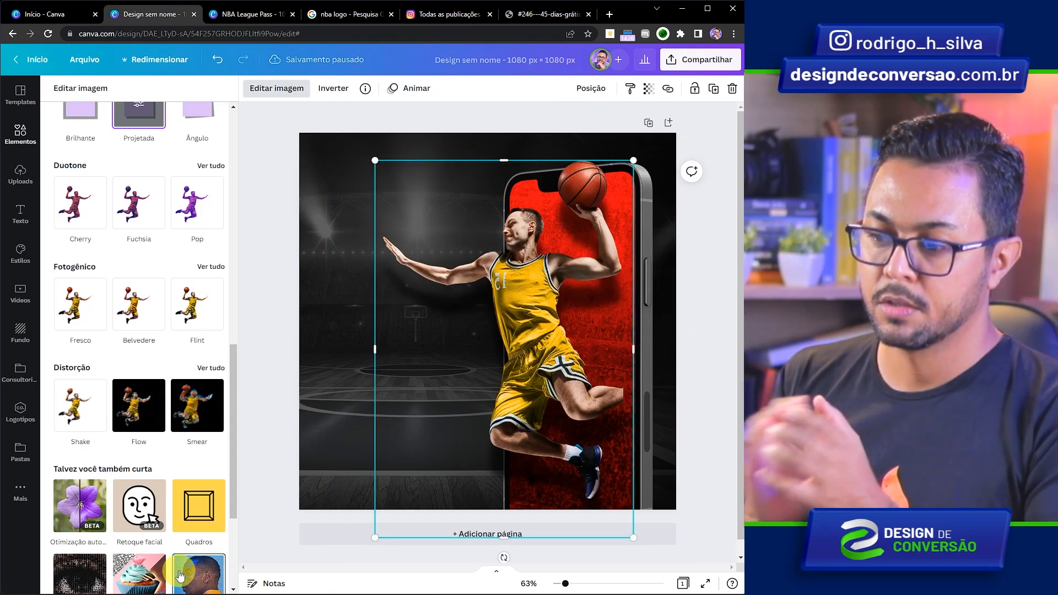
pyautogui.click(179, 575)
pyautogui.click(179, 575)
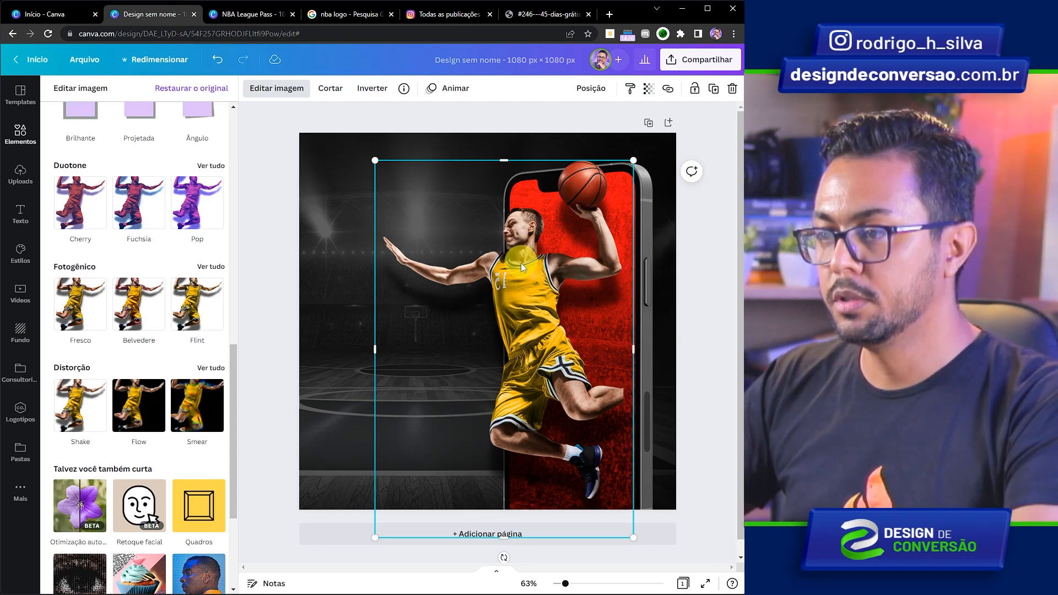
# Align the player's cropped leg with the phone screen's inner edge and nudge the cutout up so the ball rises above the phone.
pyautogui.moveTo(521, 264); pyautogui.dragTo(526, 265)
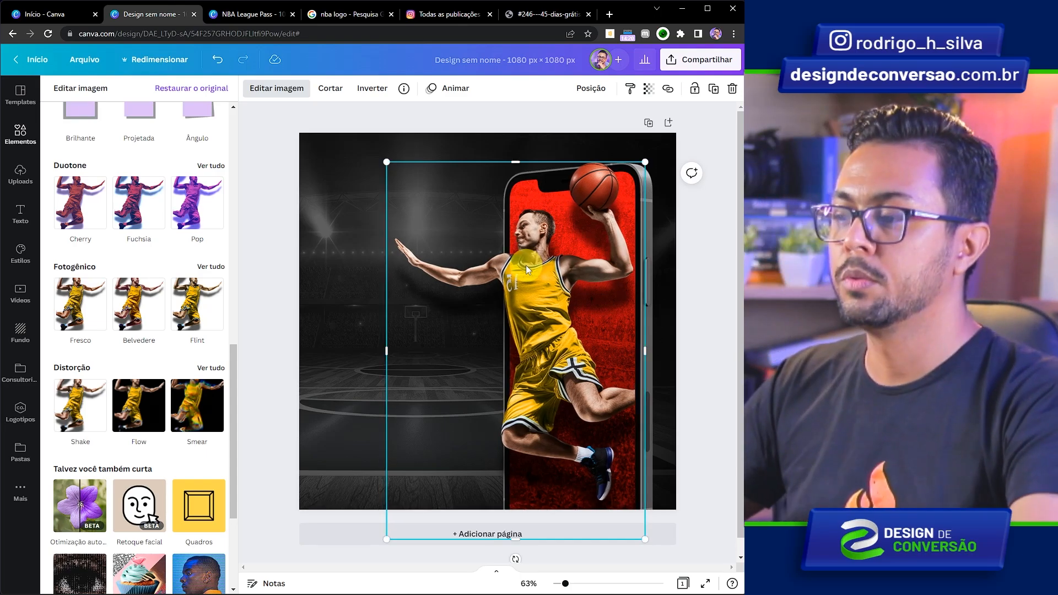
pyautogui.moveTo(525, 265); pyautogui.dragTo(526, 265)
pyautogui.hotkey('shift', 'Up')
pyautogui.hotkey('shift', 'Up')
pyautogui.hotkey('shift', 'Up')
pyautogui.hotkey('shift', 'Up')
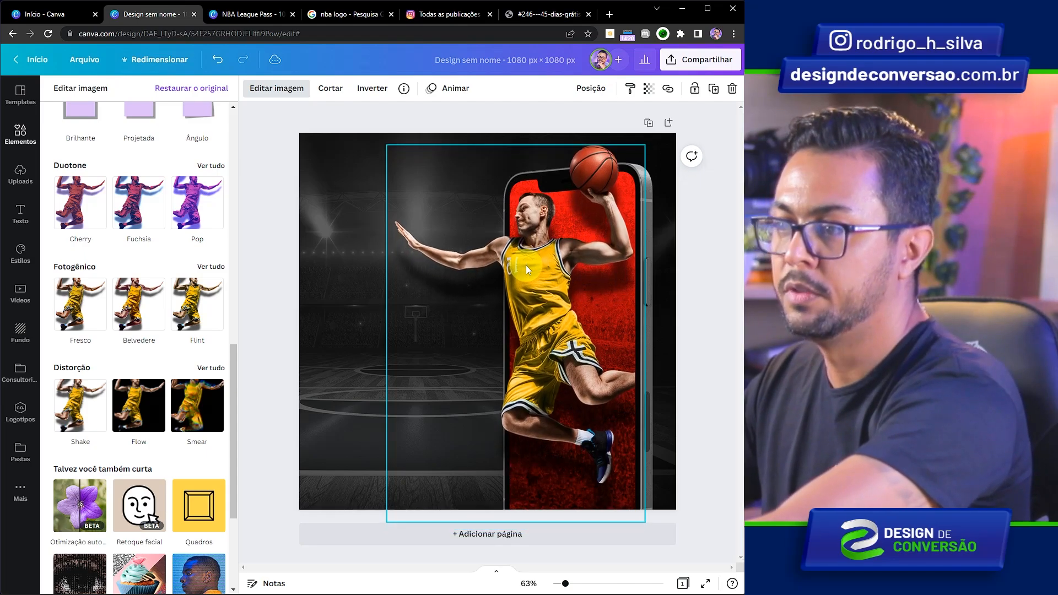
pyautogui.hotkey('shift', 'Up')
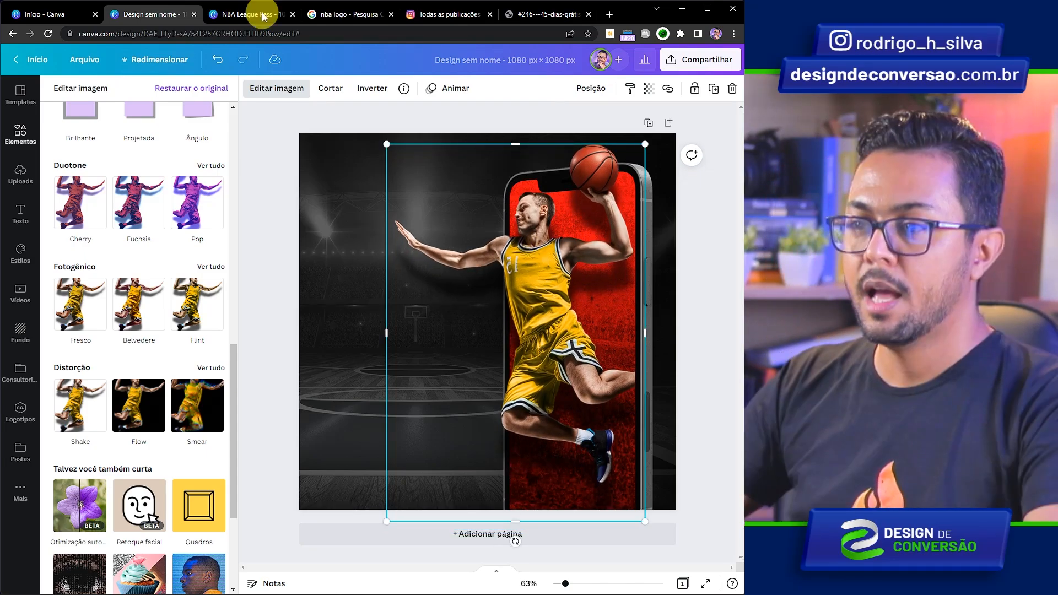
# Check the light burst in the finished NBA League Pass design, search the elements for "light effect" and add the round white glow.
pyautogui.click(259, 14)
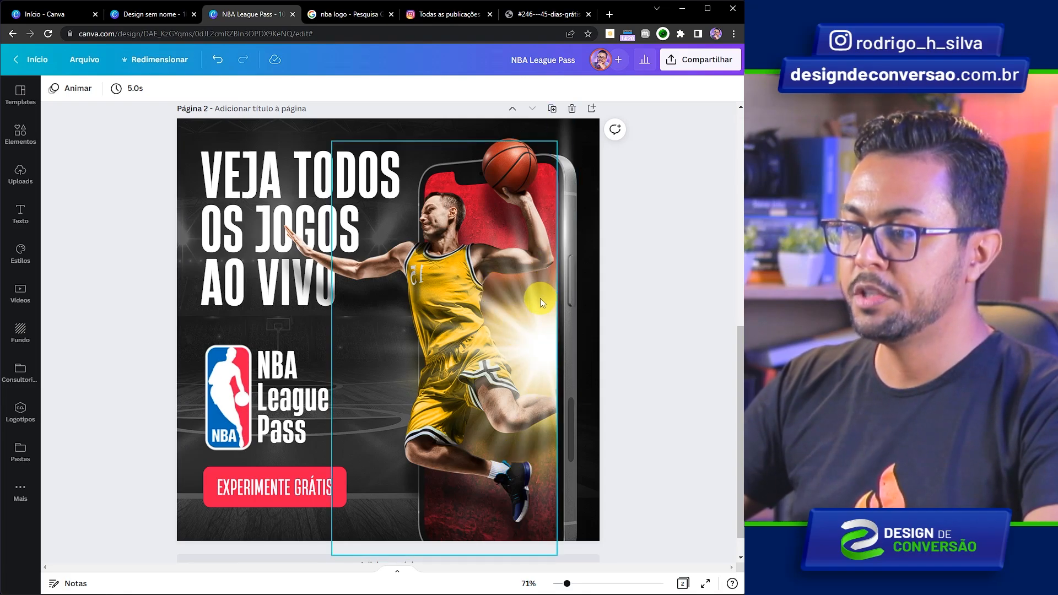
pyautogui.click(147, 16)
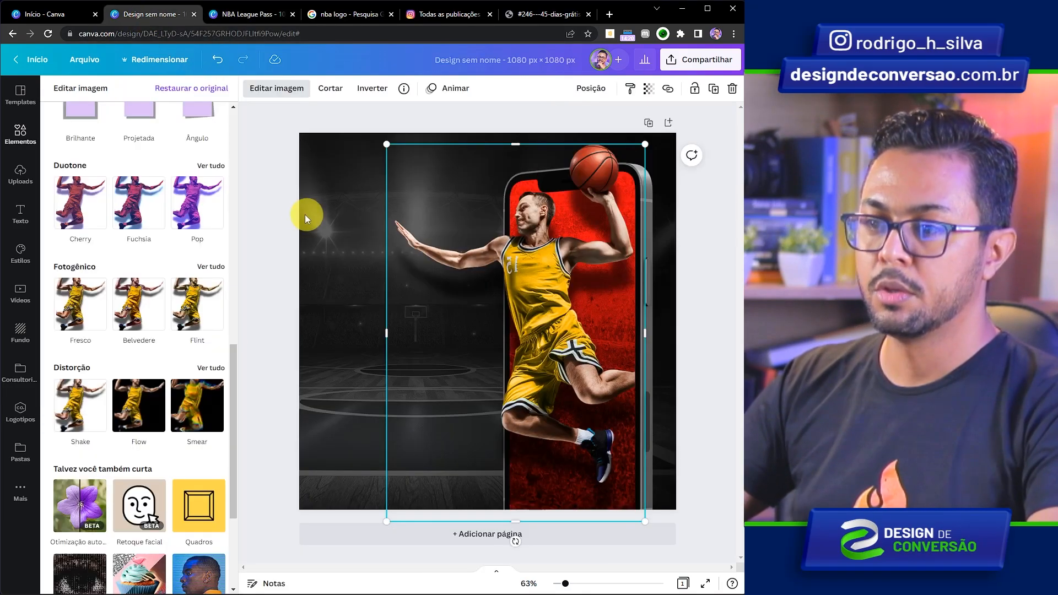
pyautogui.click(23, 131)
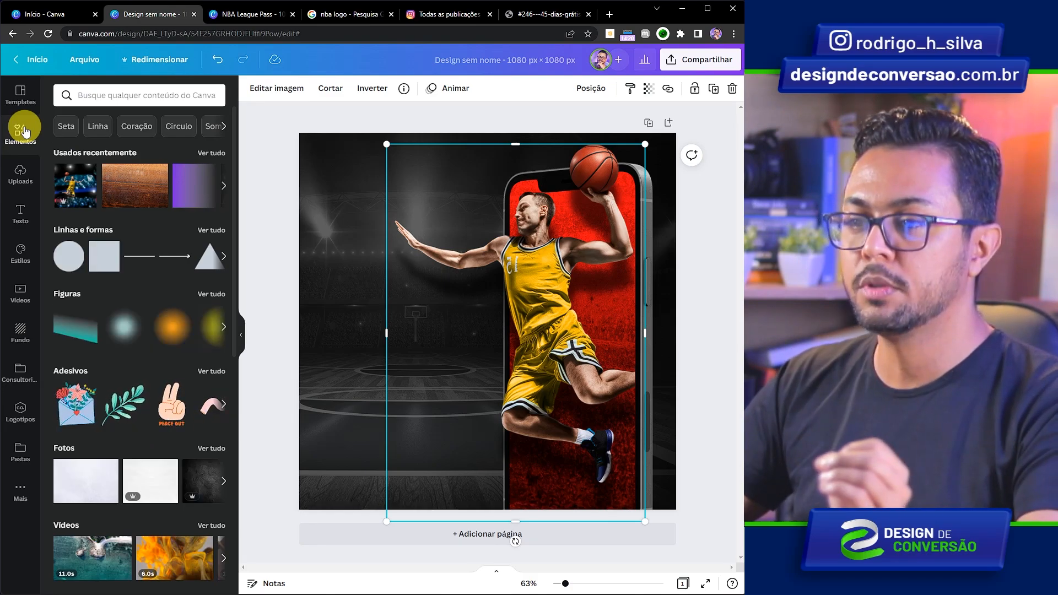
pyautogui.click(112, 94)
pyautogui.click(124, 232)
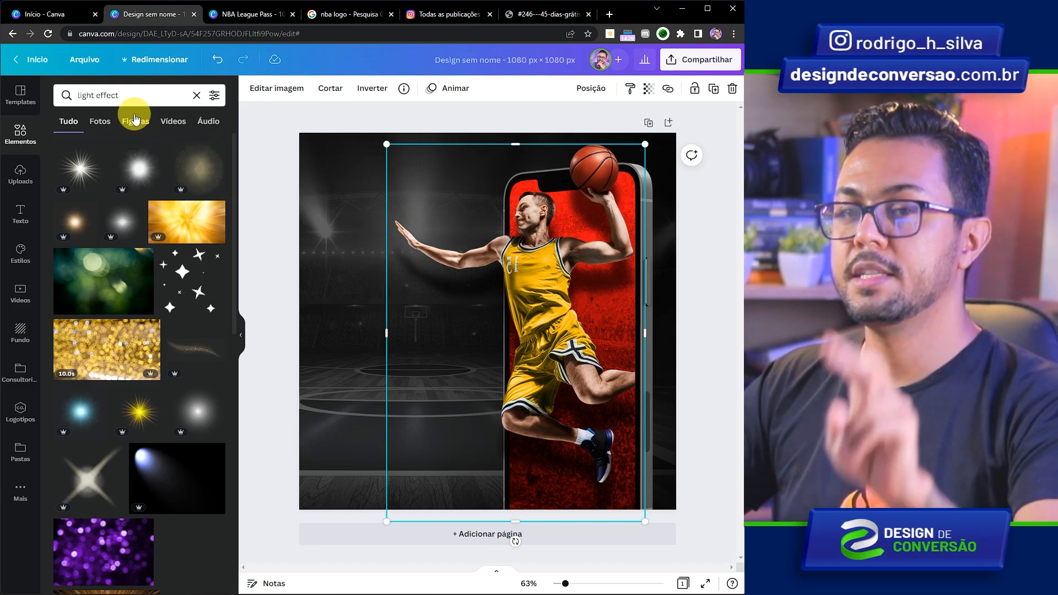
pyautogui.click(136, 169)
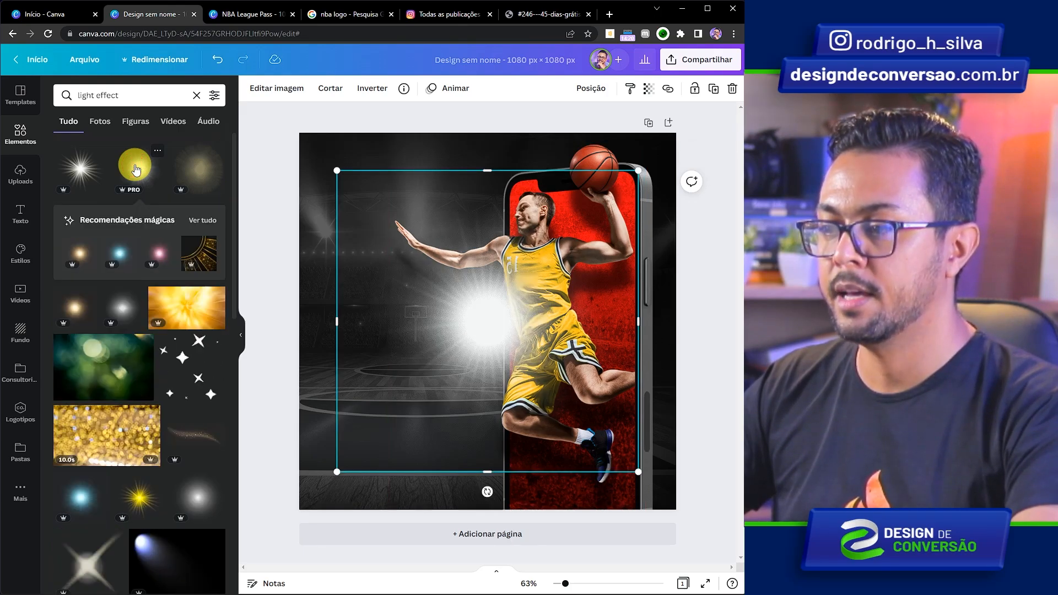
# Apply the Pop duotone to the white glow and open its colour settings.
pyautogui.click(279, 88)
pyautogui.moveTo(236, 127); pyautogui.dragTo(240, 337)
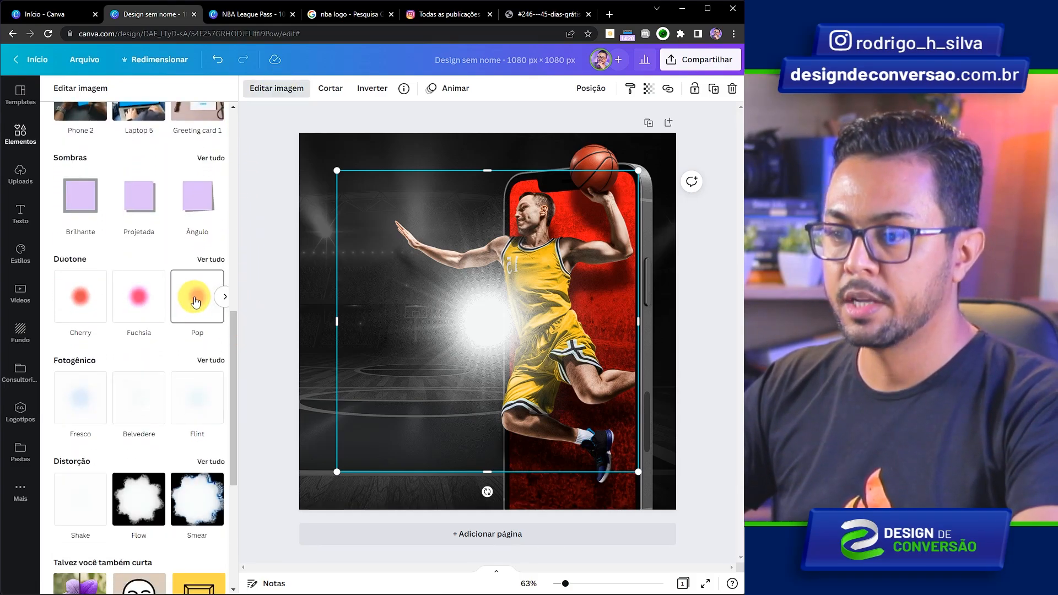
pyautogui.click(196, 300)
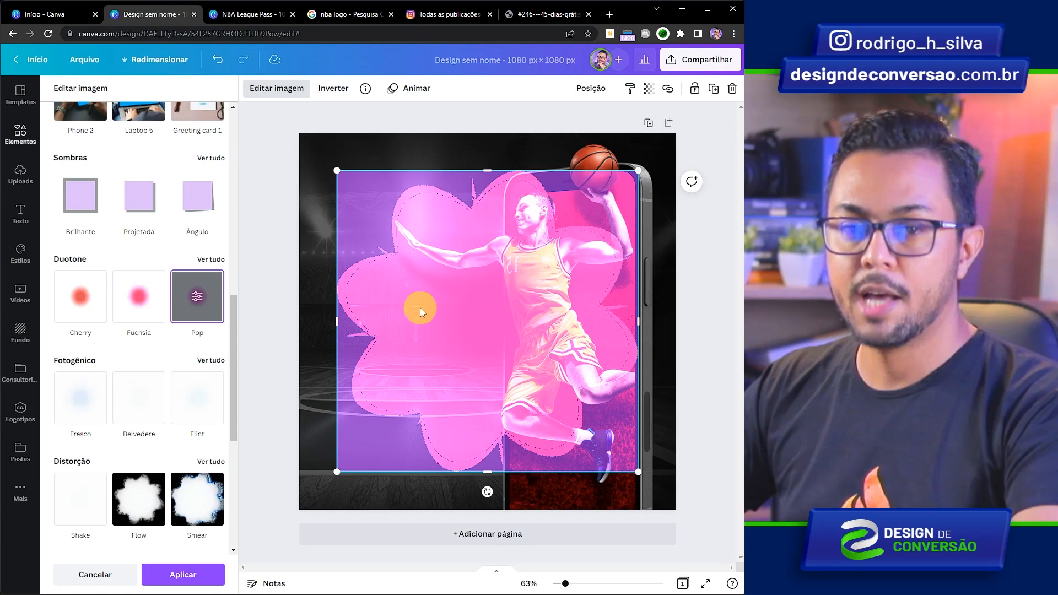
pyautogui.click(198, 298)
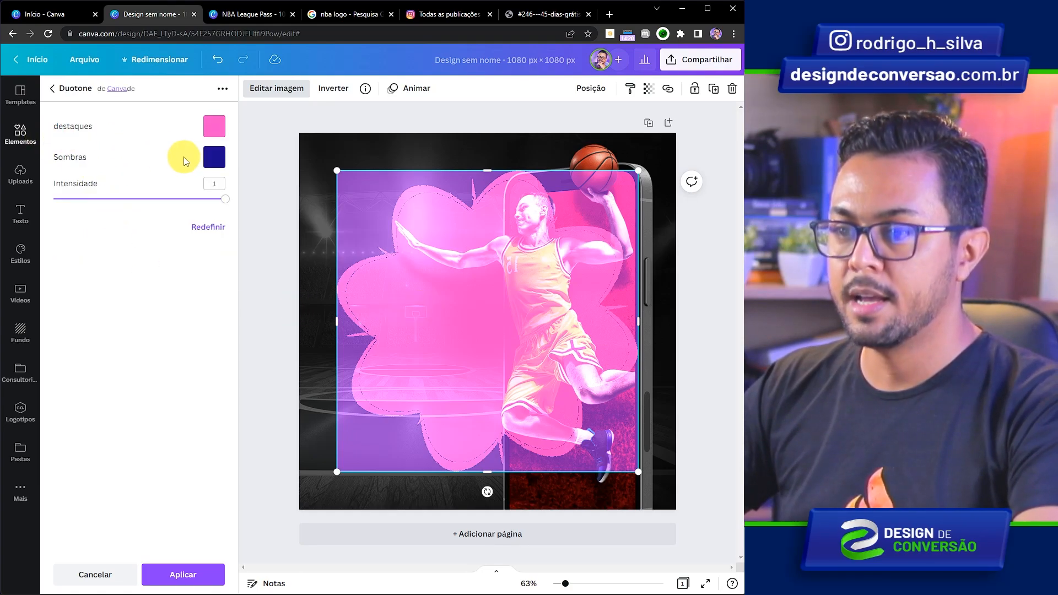
# Set both the shadows and highlights of the glow's duotone to the default yellow and apply it.
pyautogui.click(211, 161)
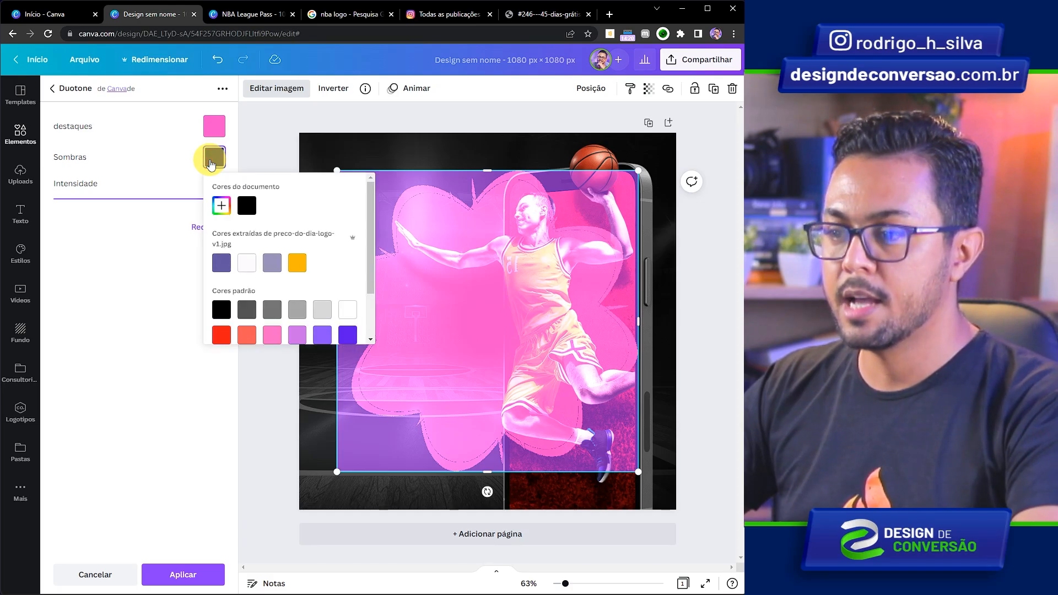
pyautogui.scroll(-2, 371, 290)
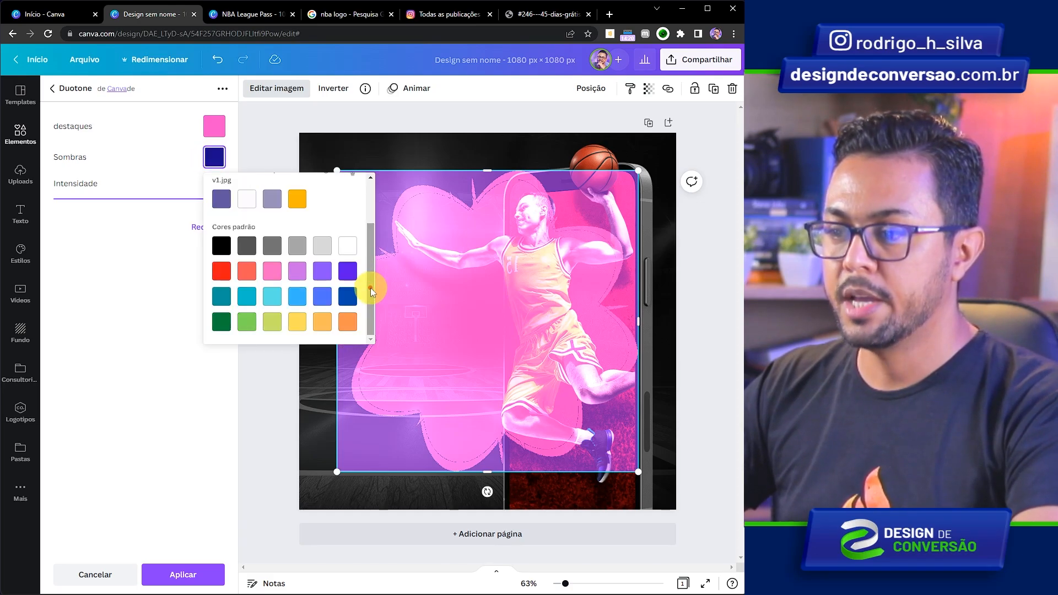
pyautogui.click(302, 324)
pyautogui.click(213, 126)
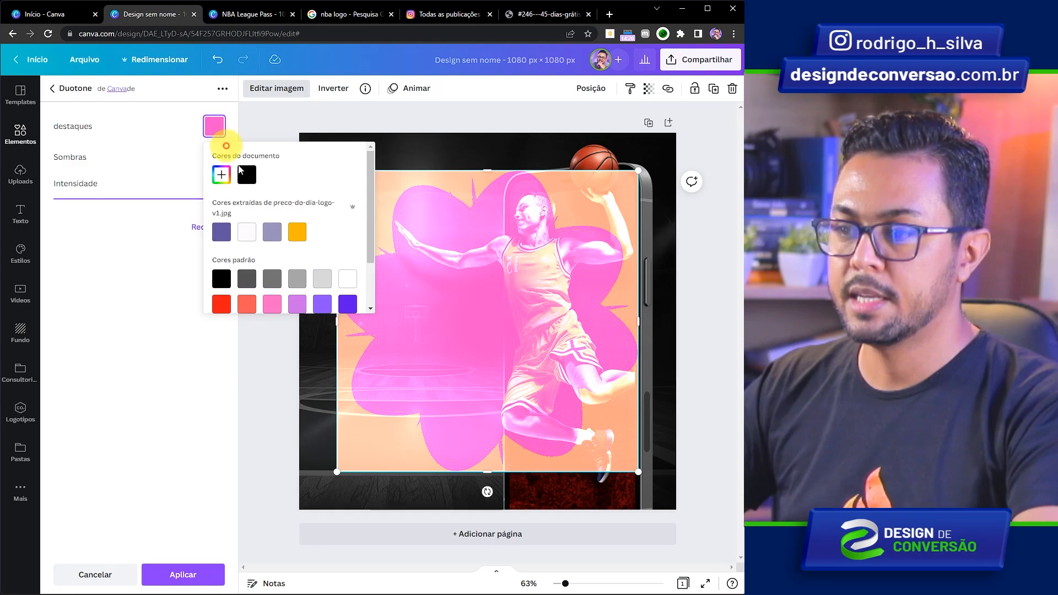
pyautogui.scroll(-2, 366, 232)
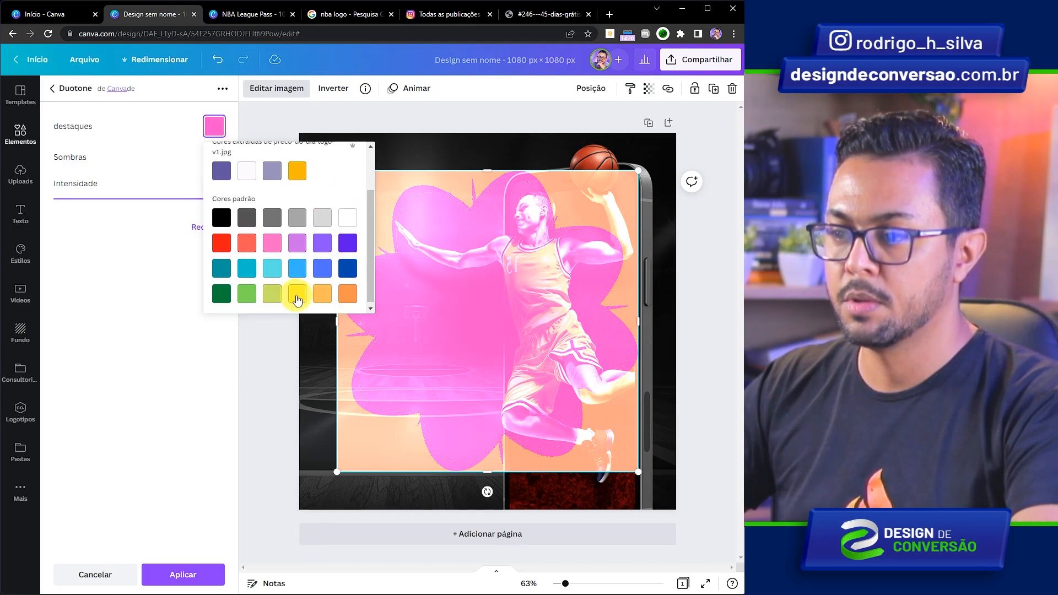
pyautogui.click(297, 298)
pyautogui.click(187, 573)
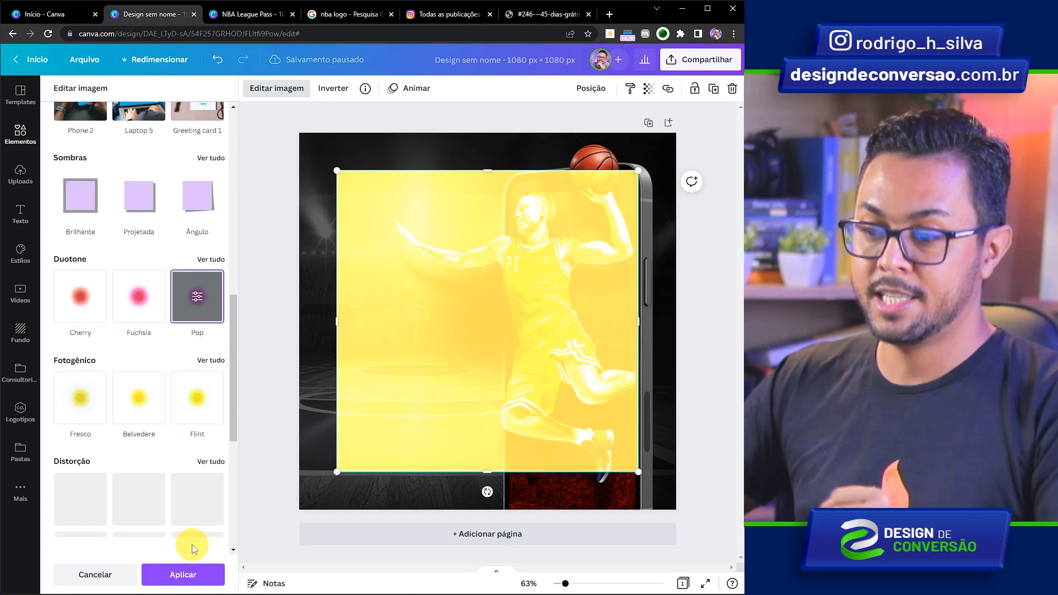
# Apply the duotone, enlarge the yellow glow over the phone and crop it at the screen's inner edge.
pyautogui.click(191, 577)
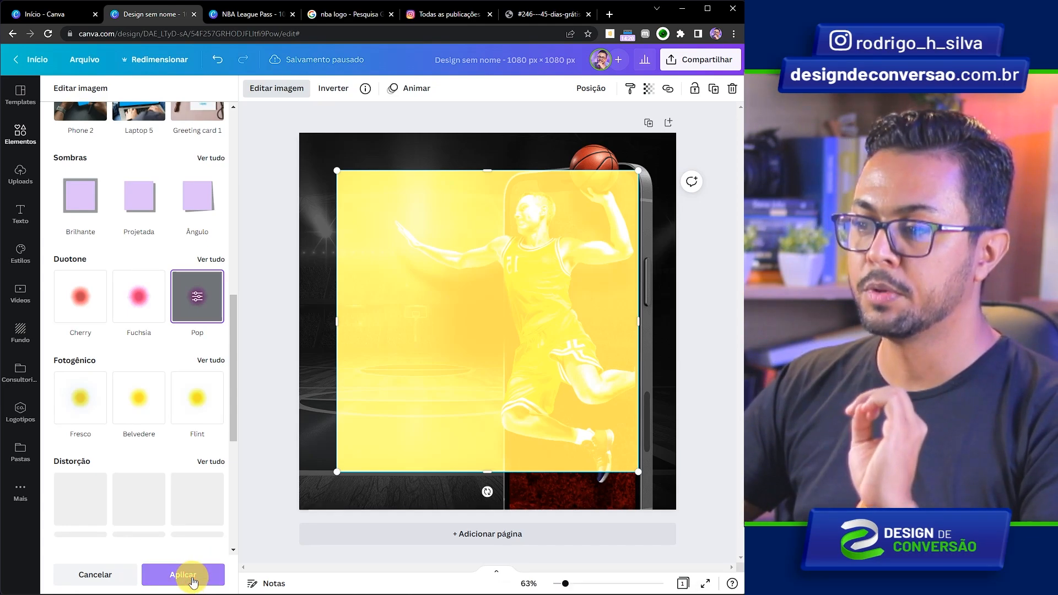
pyautogui.click(192, 579)
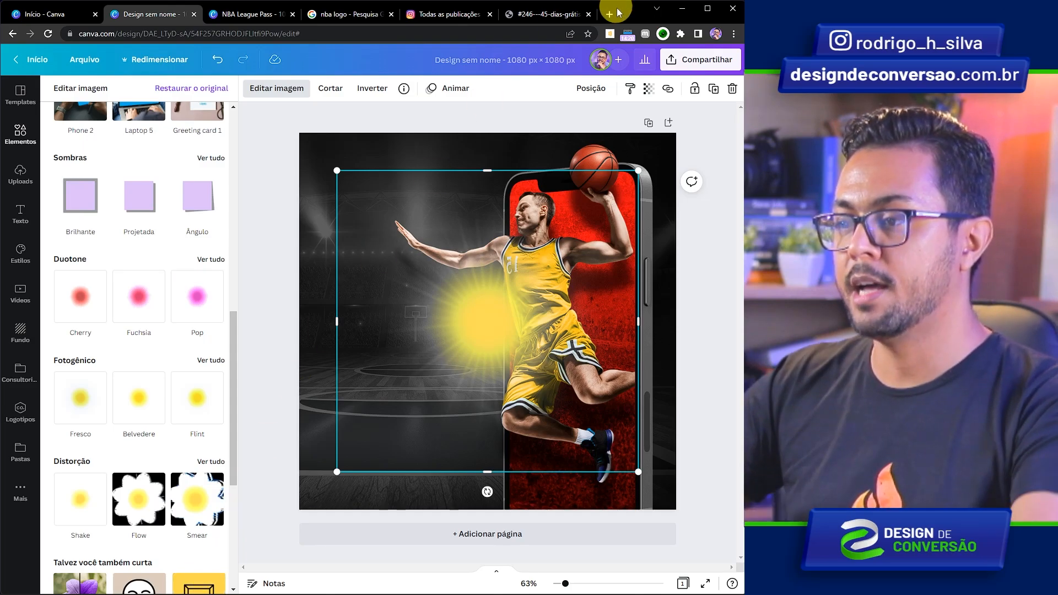
pyautogui.moveTo(623, 323)
pyautogui.mouseDown()
pyautogui.moveTo(493, 322)
pyautogui.moveTo(615, 326)
pyautogui.mouseUp()
pyautogui.moveTo(477, 182); pyautogui.dragTo(265, 28)
pyautogui.moveTo(609, 215); pyautogui.dragTo(612, 309)
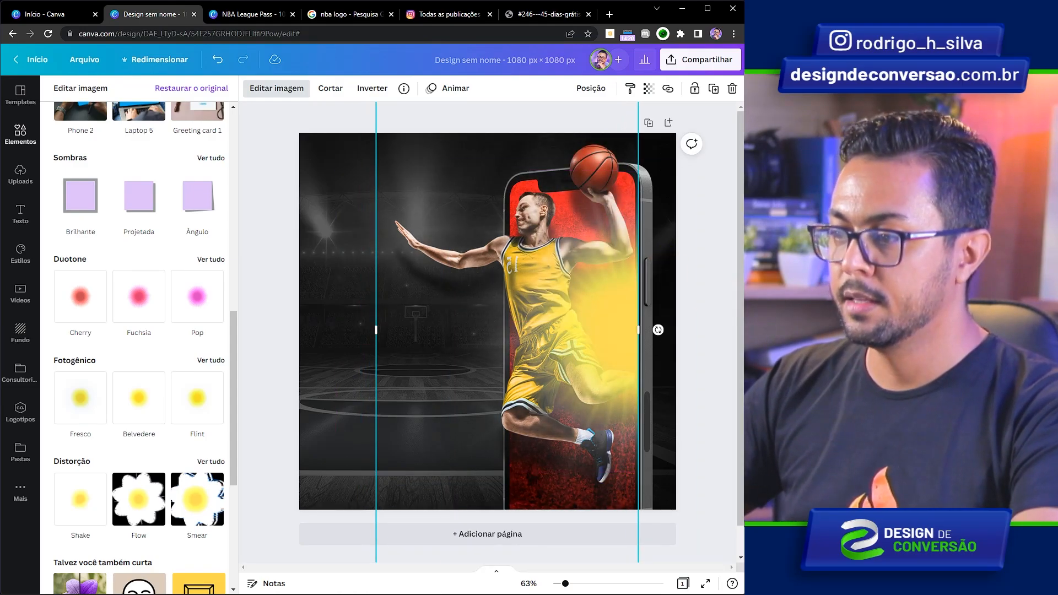
pyautogui.press('Left')
pyautogui.press('Left')
pyautogui.press('Left')
pyautogui.press('Left')
pyautogui.press('Left')
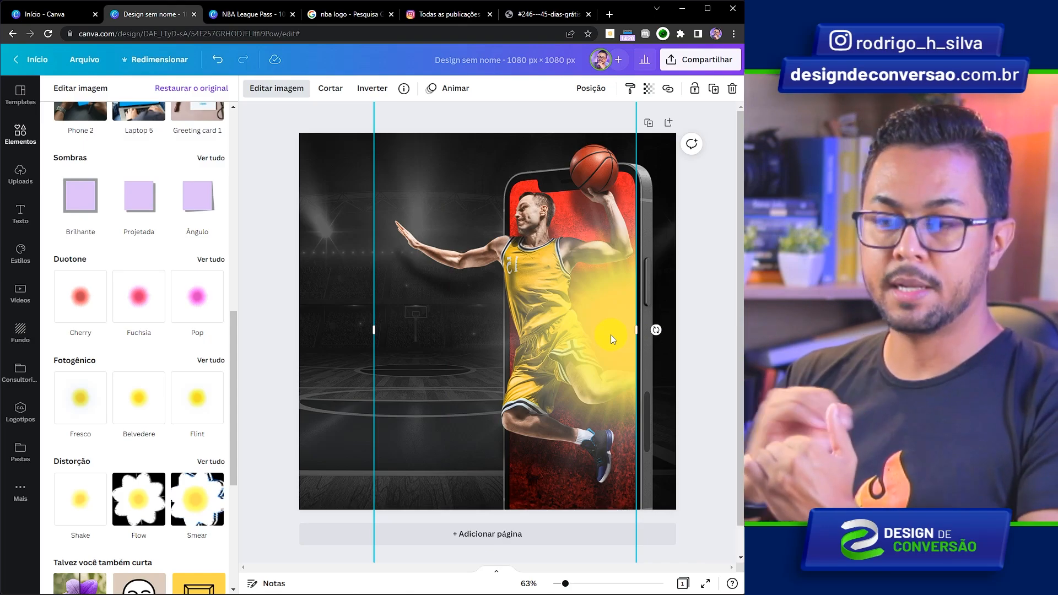
# Move the yellow glow one layer back behind the player and set its transparency to 60.
pyautogui.rightClick(610, 335)
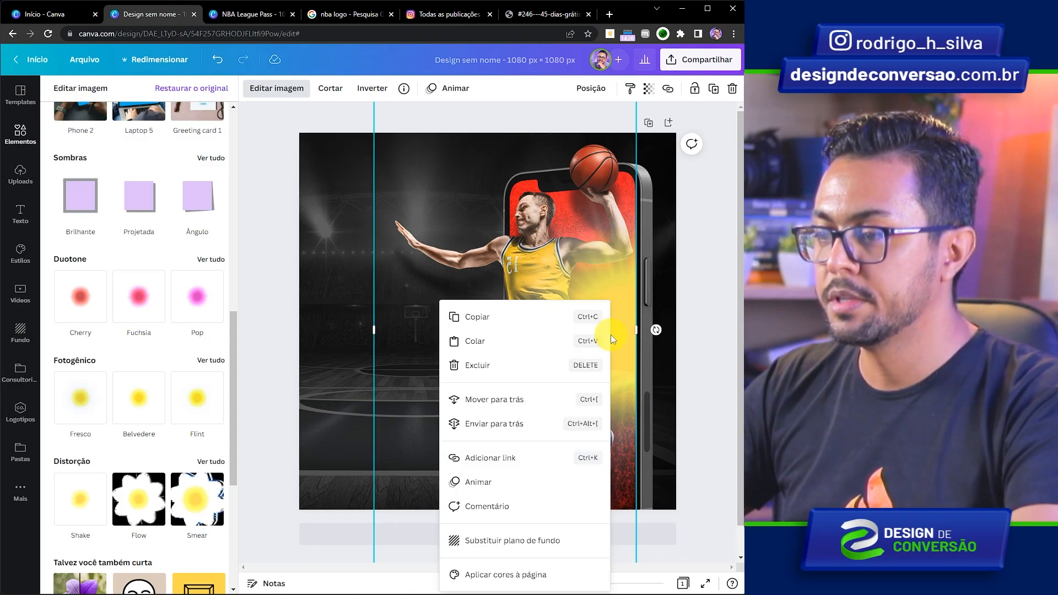
pyautogui.click(500, 401)
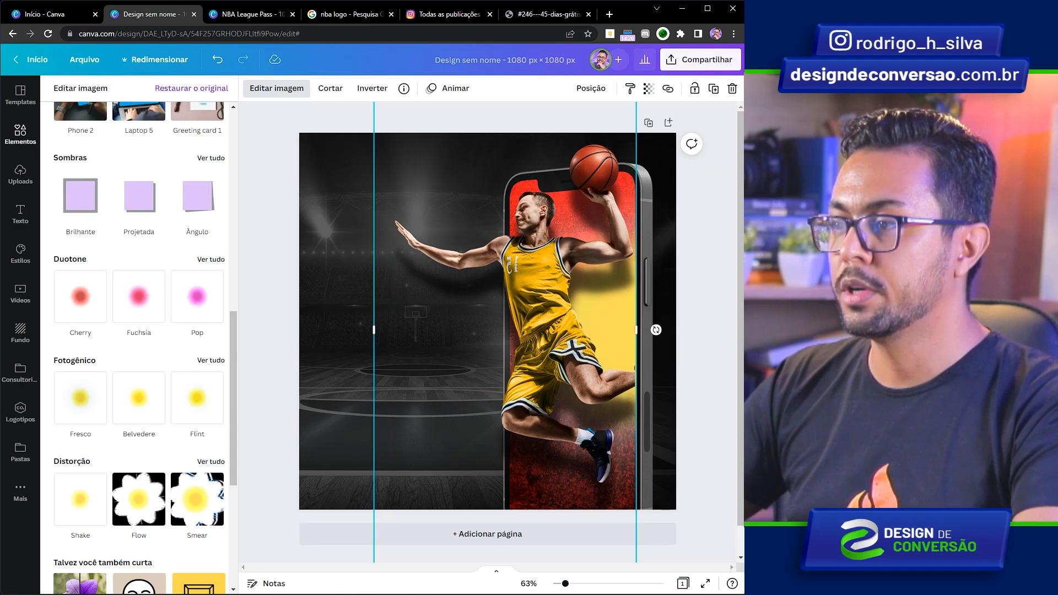
pyautogui.click(648, 96)
pyautogui.moveTo(641, 133); pyautogui.dragTo(601, 134)
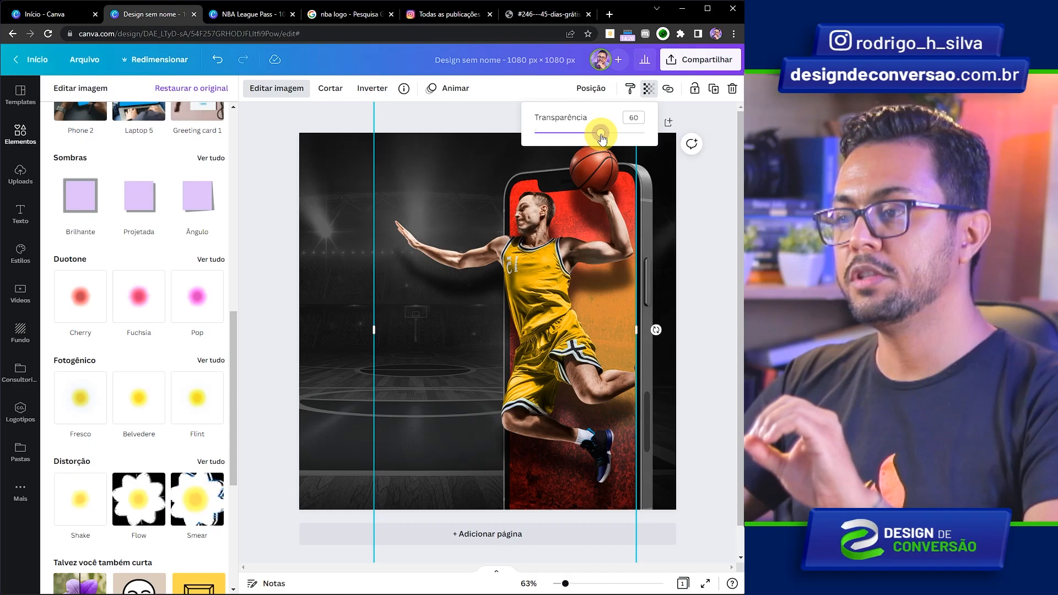
# Search the elements for "light effect" and add the white starburst.
pyautogui.click(11, 148)
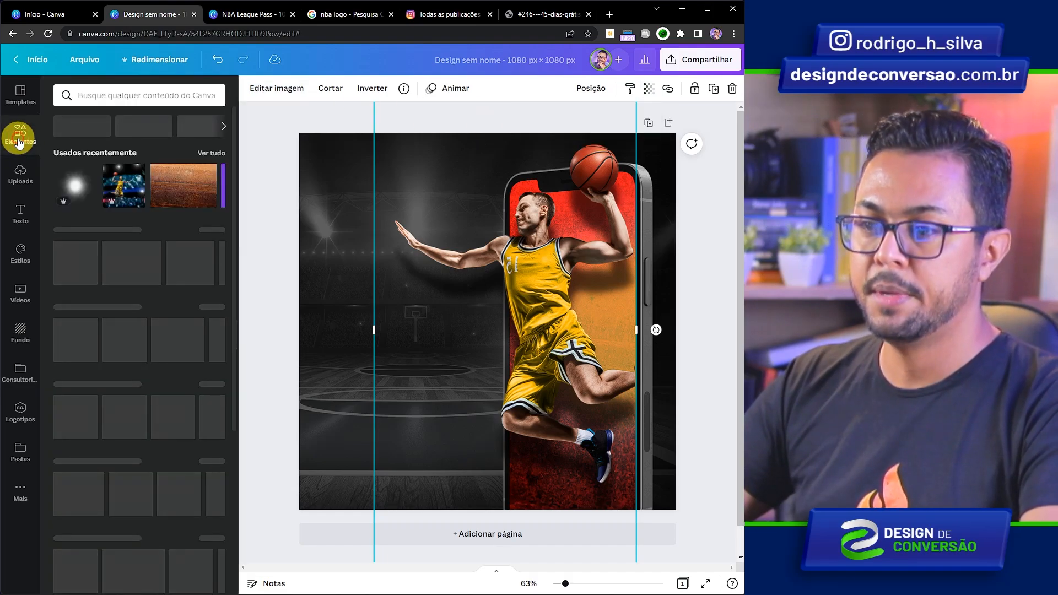
pyautogui.click(139, 93)
pyautogui.click(116, 143)
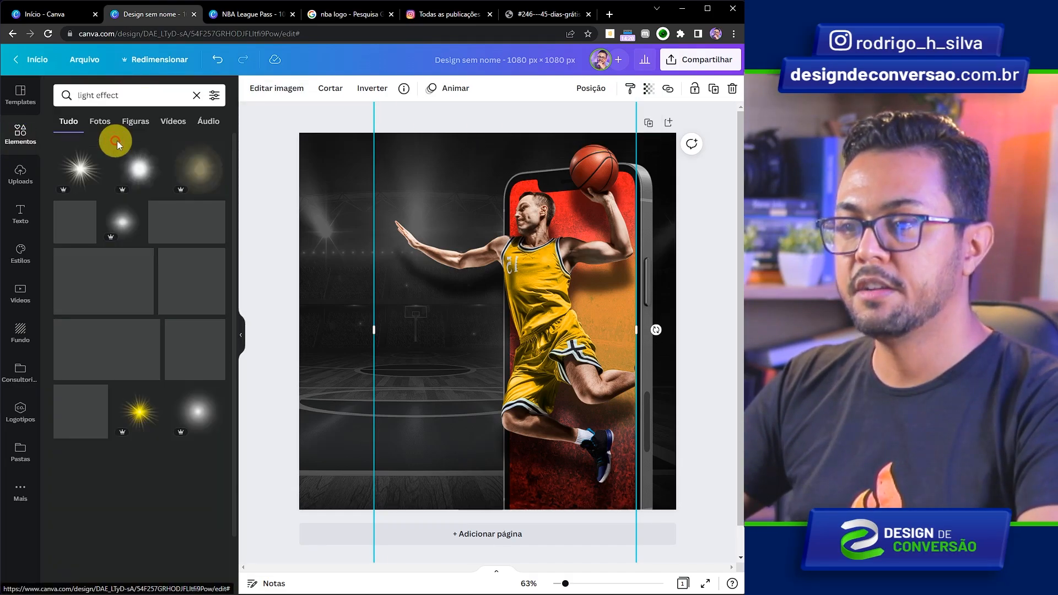
pyautogui.click(77, 169)
# Enlarge the starburst, place it over the yellow glow behind the player and crop it at the phone screen's inner edge.
pyautogui.moveTo(487, 314); pyautogui.dragTo(617, 323)
pyautogui.moveTo(467, 186); pyautogui.dragTo(426, 146)
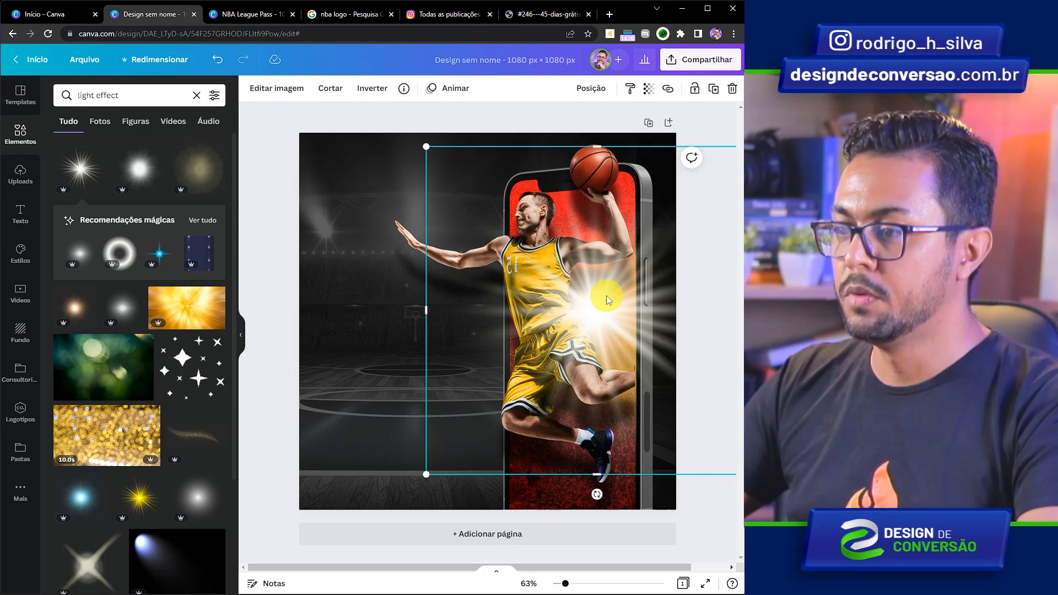
pyautogui.moveTo(607, 300); pyautogui.dragTo(551, 310)
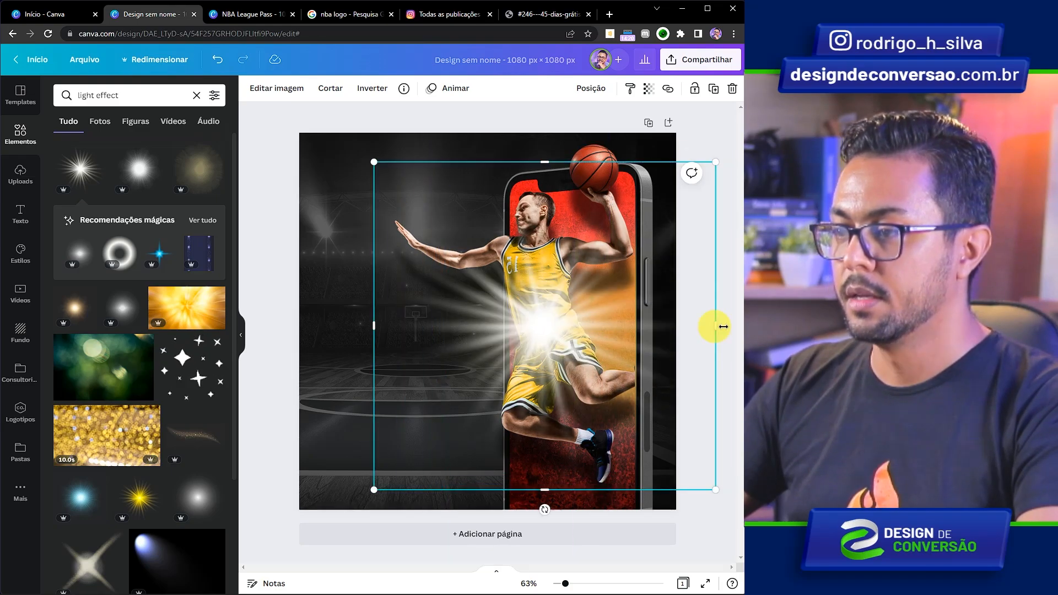
pyautogui.moveTo(718, 328); pyautogui.dragTo(611, 337)
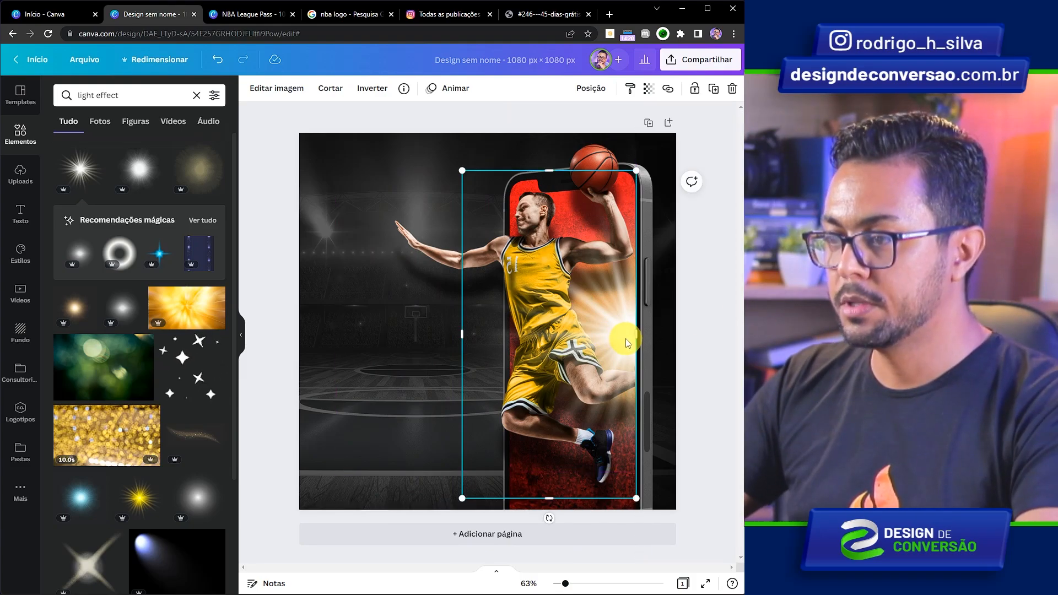
pyautogui.moveTo(627, 343); pyautogui.dragTo(628, 336)
# Set the starburst's transparency to 90.
pyautogui.click(650, 87)
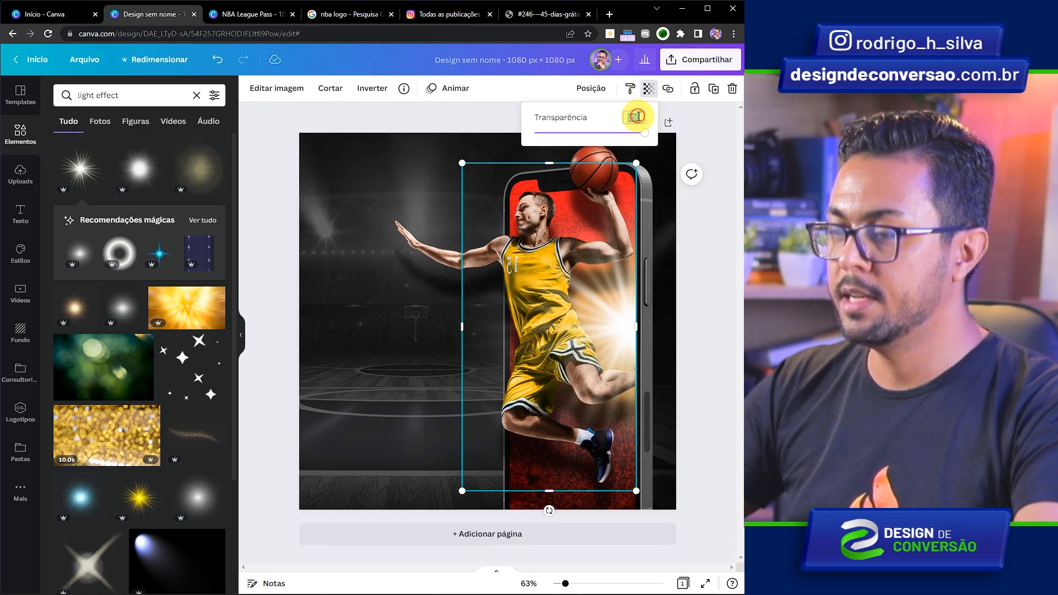
pyautogui.hotkey('ctrl', 'a')
pyautogui.write('90')
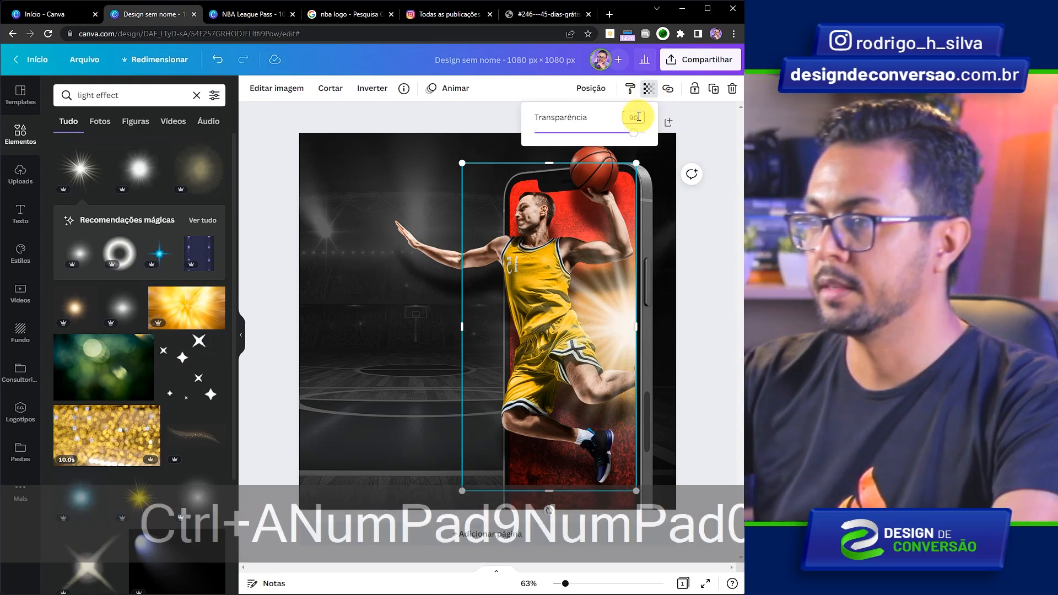
pyautogui.press('Return')
pyautogui.click(284, 300)
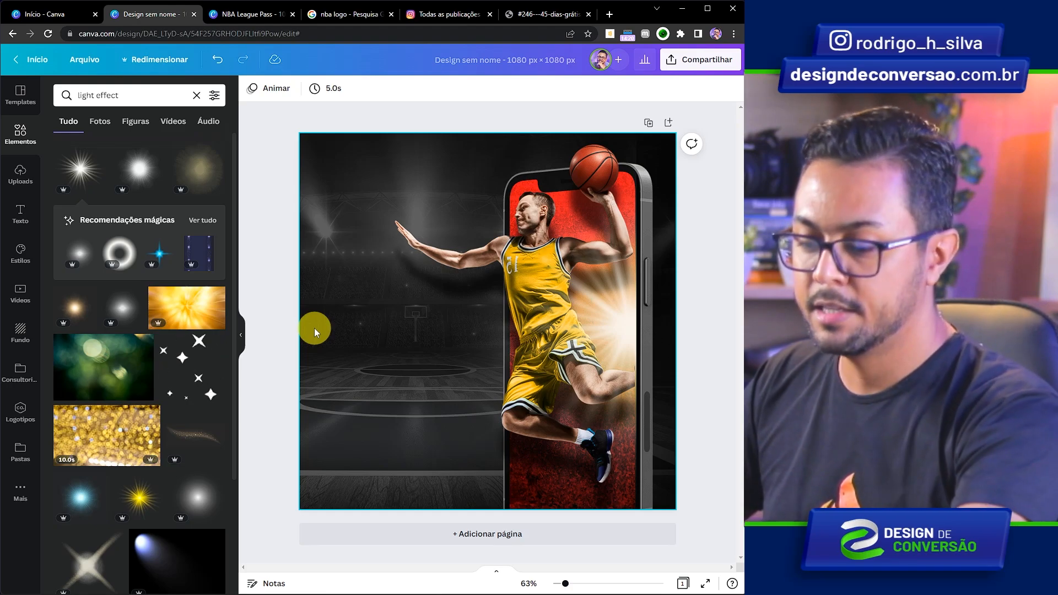
# Add the headline "veja todos os jogos ao vivo" on three lines, enlarged and placed in the dark area beside the phone.
pyautogui.press('t')
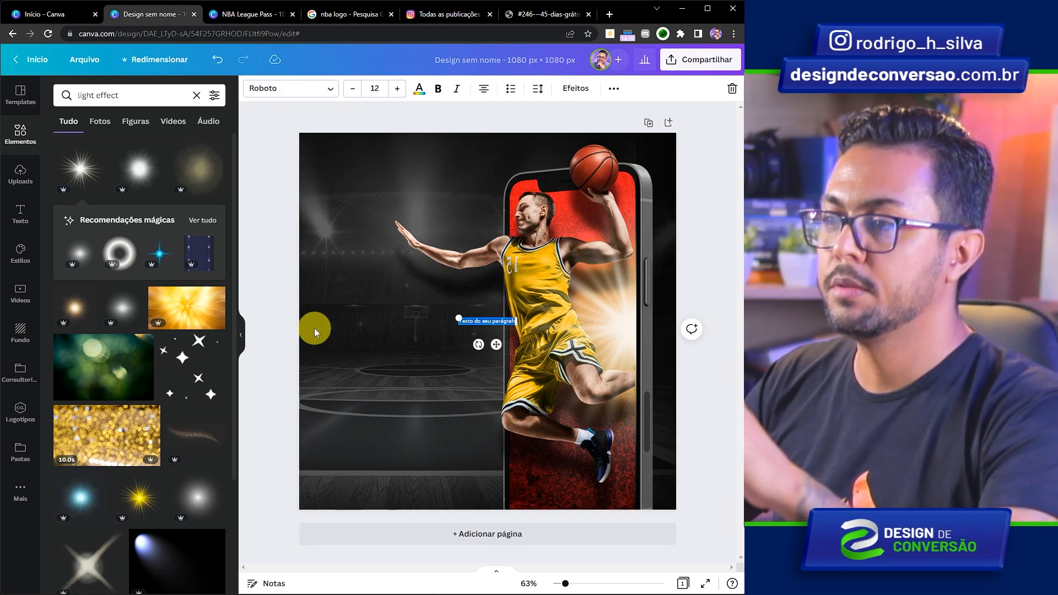
pyautogui.click(455, 18)
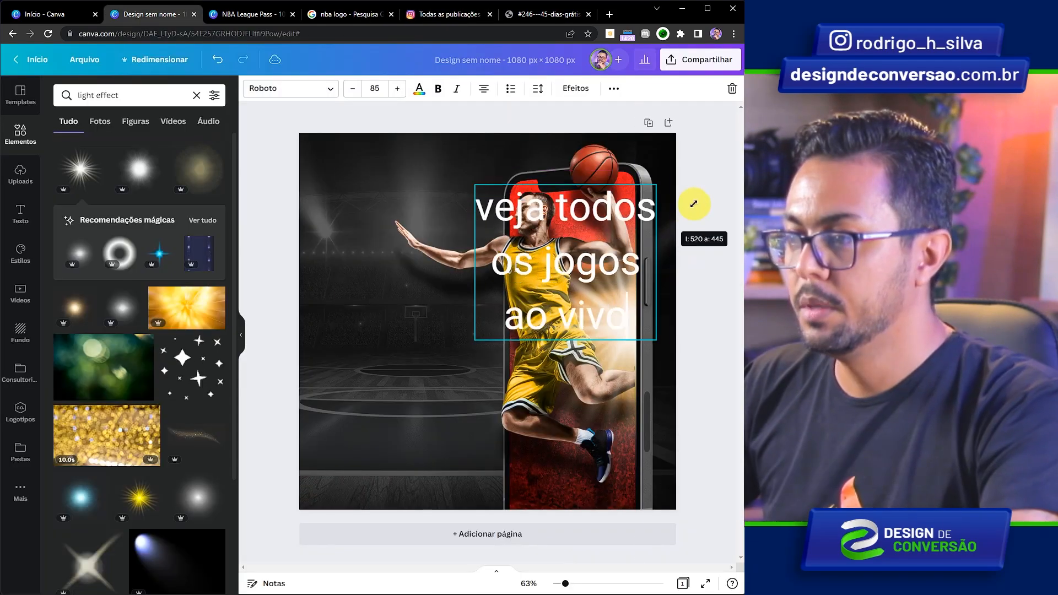
pyautogui.click(504, 209)
pyautogui.moveTo(503, 208); pyautogui.dragTo(394, 206)
# Left-align the headline and convert it to uppercase.
pyautogui.click(484, 86)
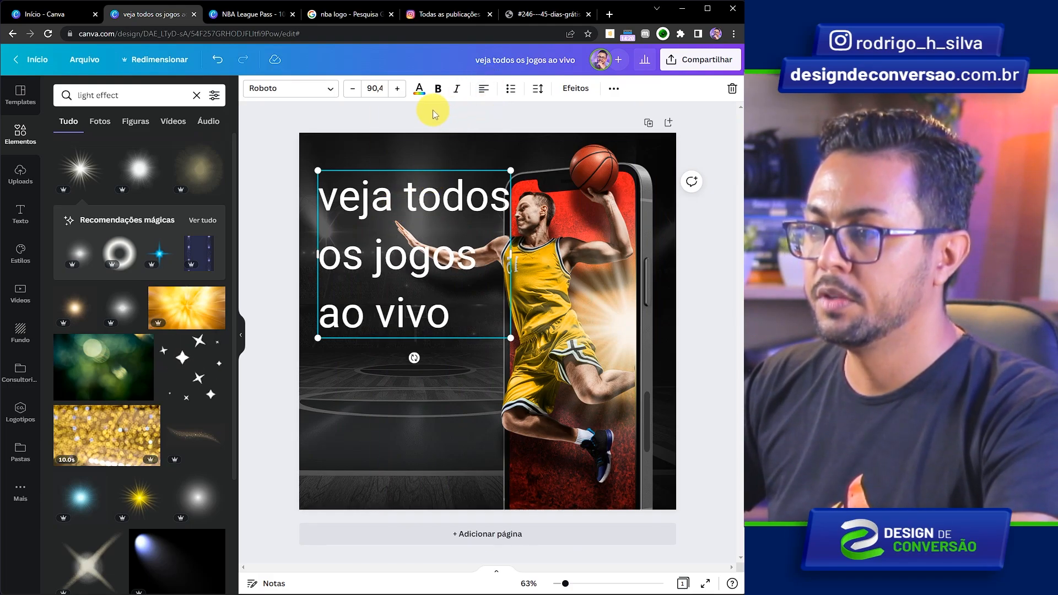
pyautogui.click(613, 89)
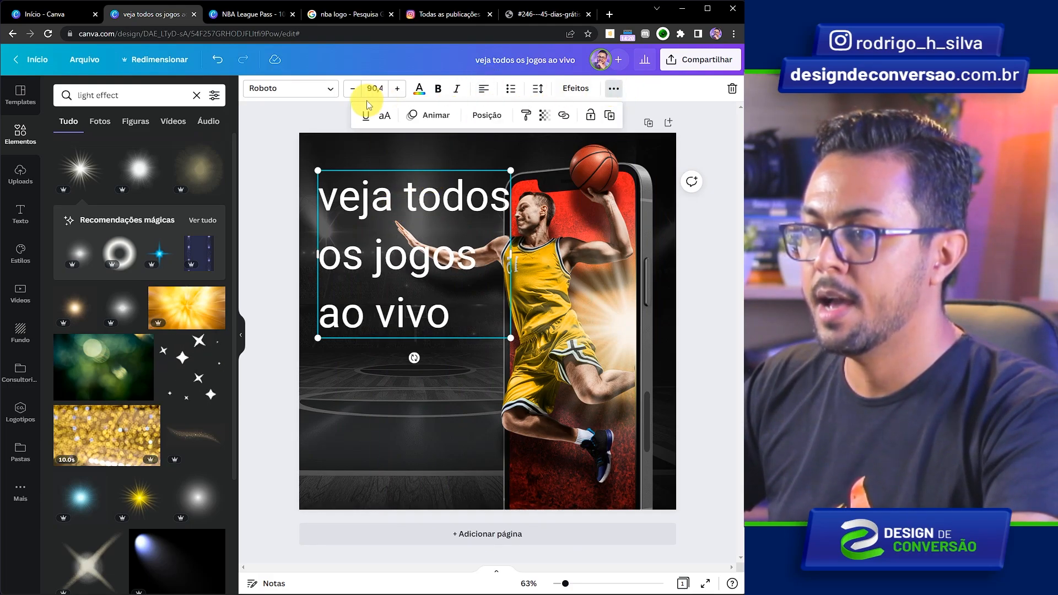
pyautogui.click(384, 116)
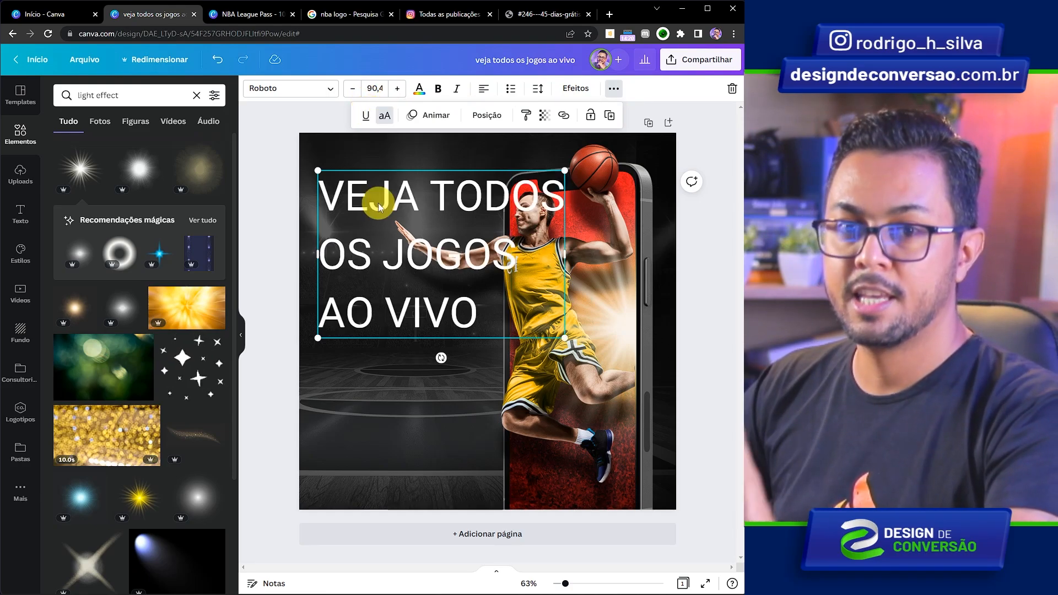
# Check the headline lettering in the NBA Instagram post and set the headline's font to Heading Now 31-38.
pyautogui.click(449, 14)
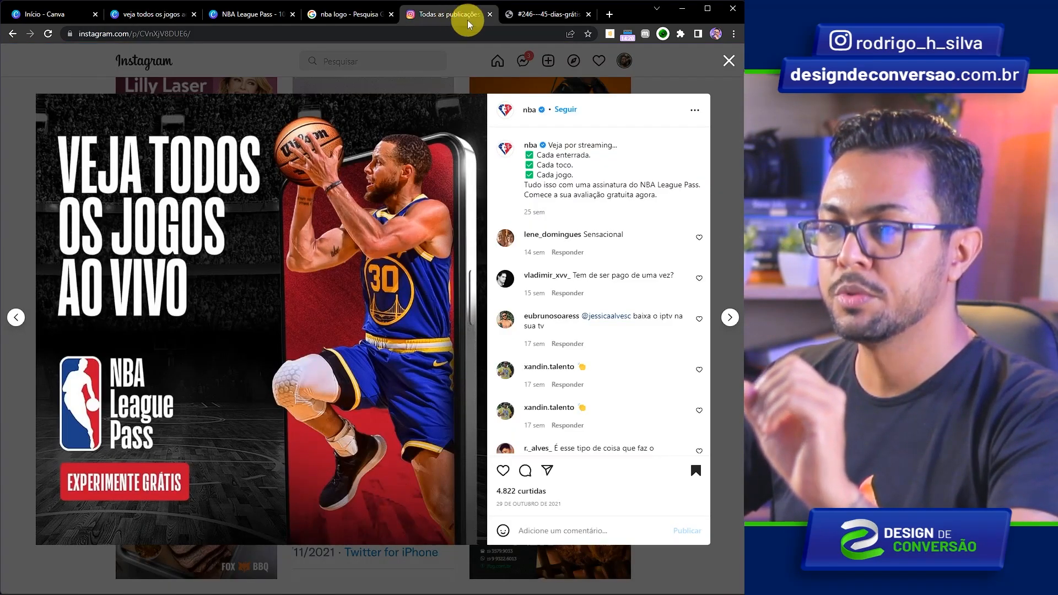
pyautogui.click(146, 14)
pyautogui.click(283, 92)
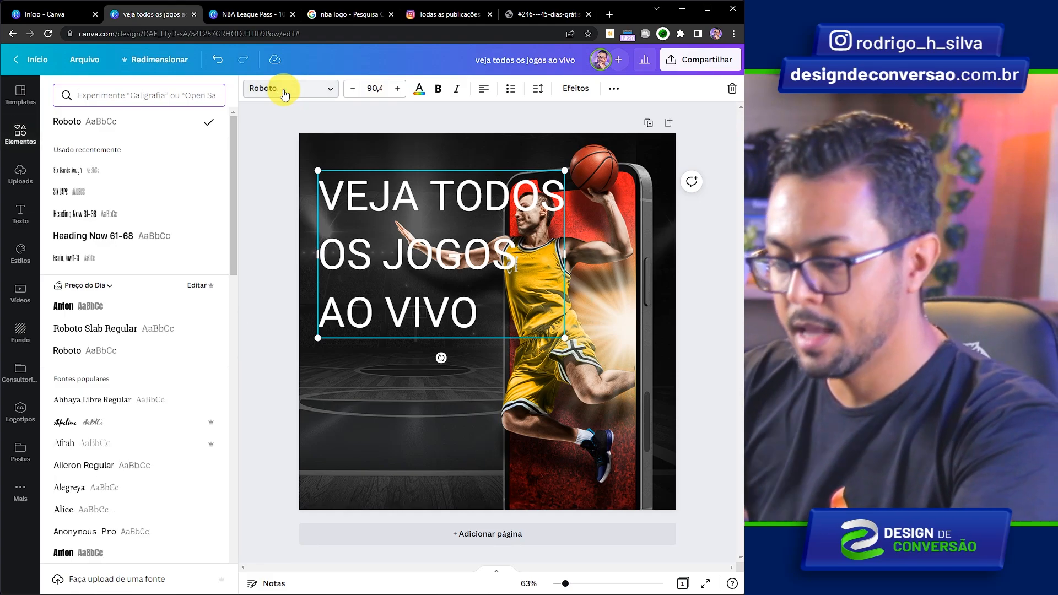
pyautogui.write('heading now')
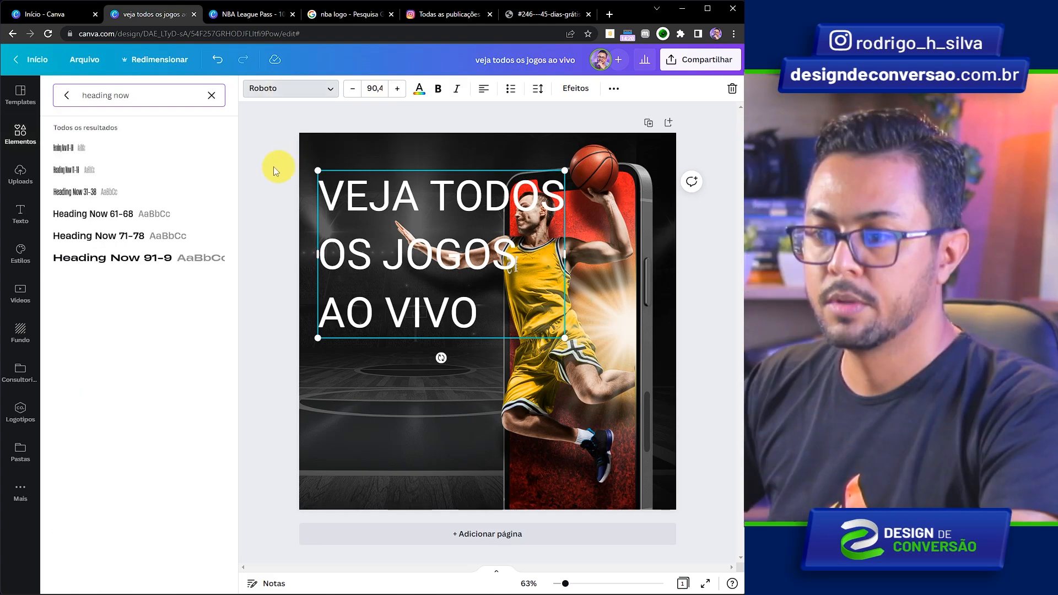
pyautogui.click(160, 194)
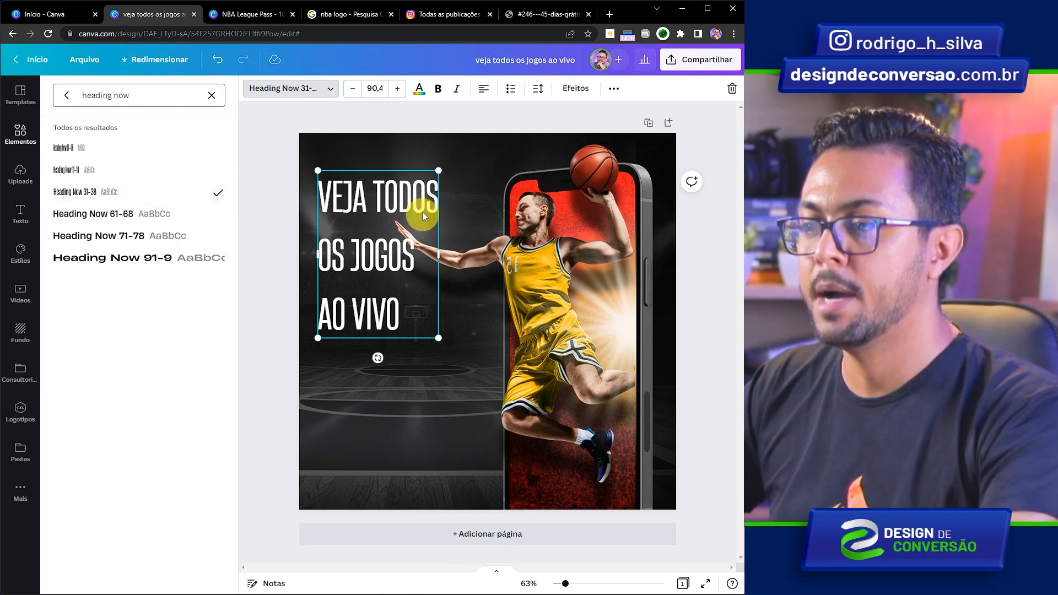
# Make the headline bold, with line spacing 0,94 and letter spacing 22.
pyautogui.click(439, 91)
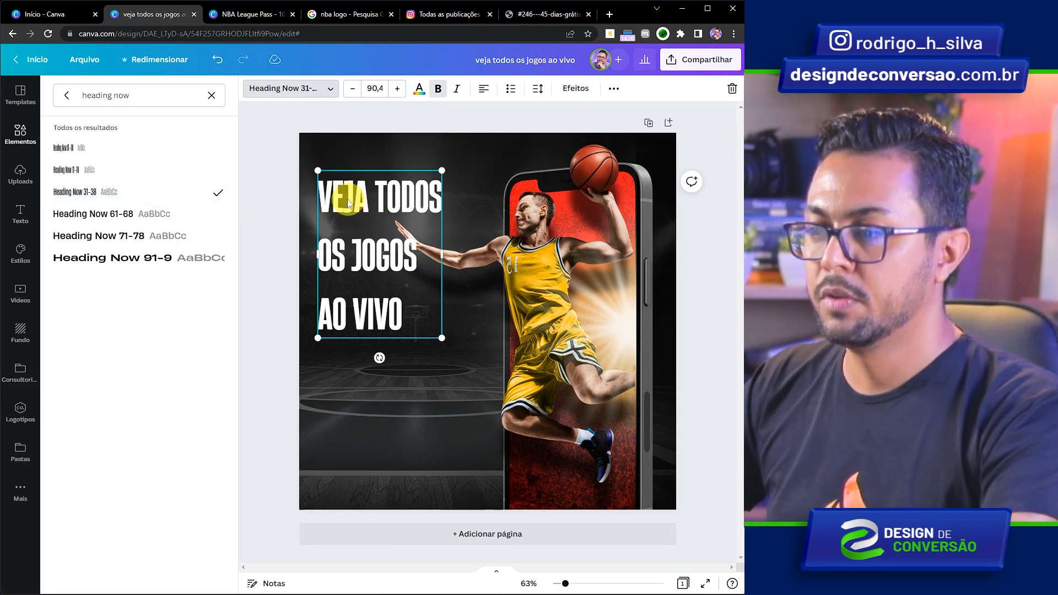
pyautogui.click(538, 95)
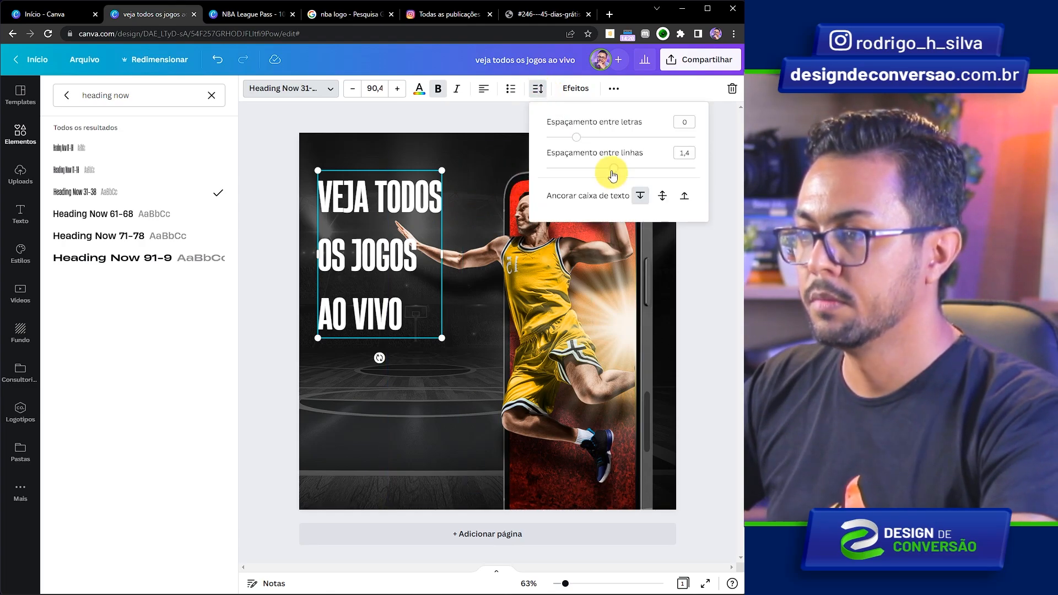
pyautogui.moveTo(614, 169); pyautogui.dragTo(580, 137)
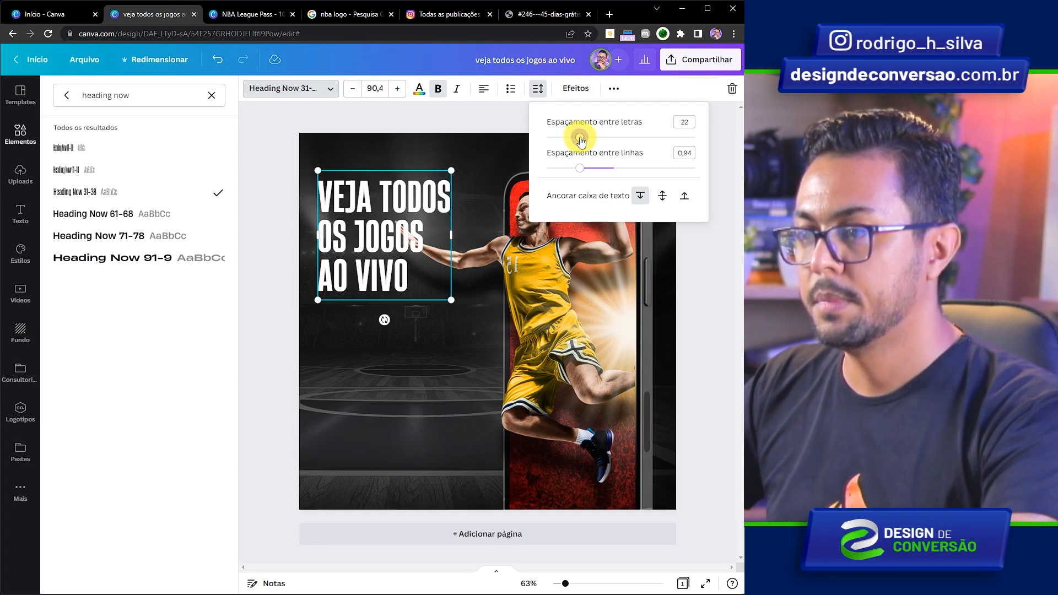
# Enlarge the headline to font size 108 and position it in the page's upper area beside the player.
pyautogui.click(422, 183)
pyautogui.moveTo(451, 171); pyautogui.dragTo(476, 169)
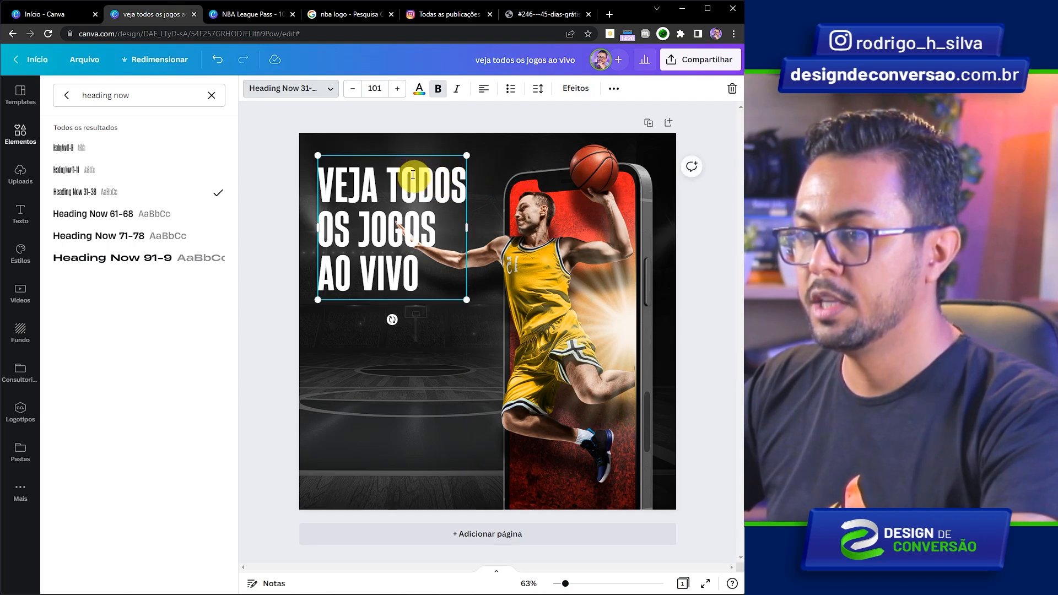
pyautogui.moveTo(378, 150); pyautogui.dragTo(374, 160)
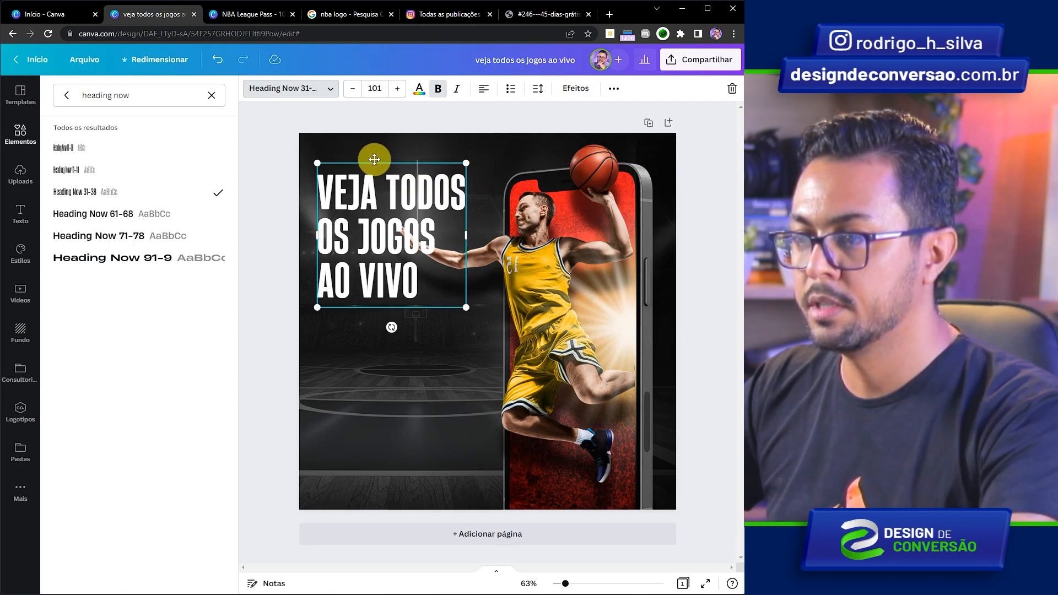
pyautogui.moveTo(468, 162)
pyautogui.mouseDown()
pyautogui.moveTo(489, 160)
pyautogui.moveTo(464, 150)
pyautogui.mouseUp()
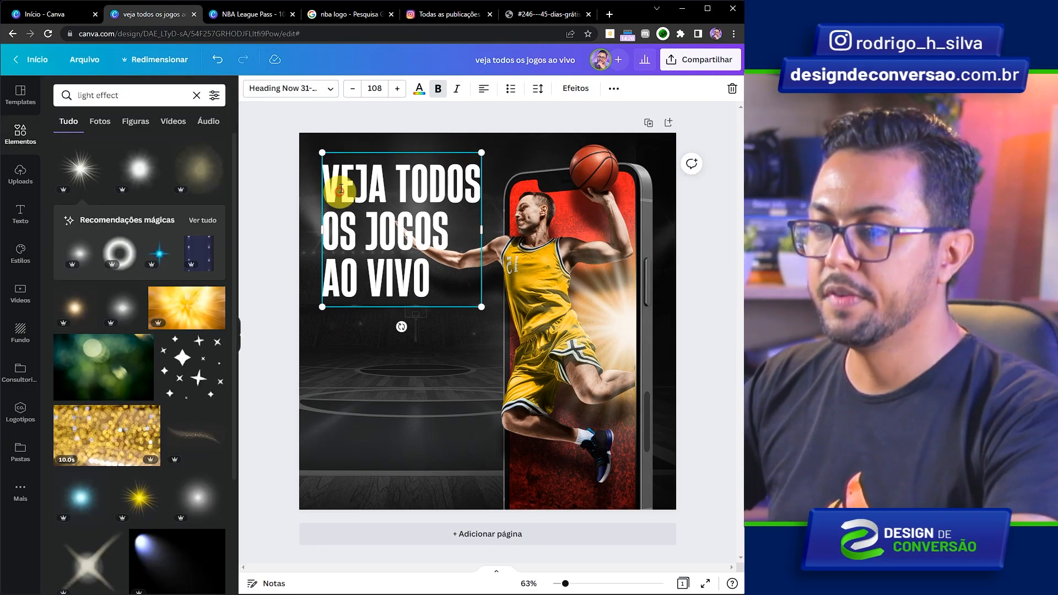
pyautogui.click(280, 205)
# Move the headline behind the player's outstretched arm and enlarge the player cutout until the ball reaches the page's upper edge.
pyautogui.click(271, 16)
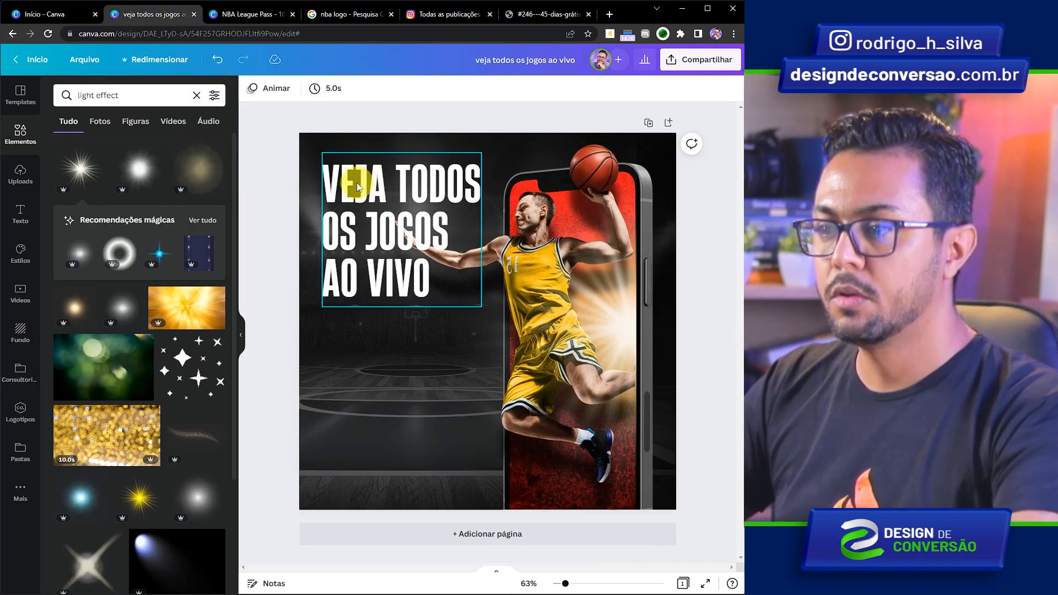
pyautogui.click(356, 183)
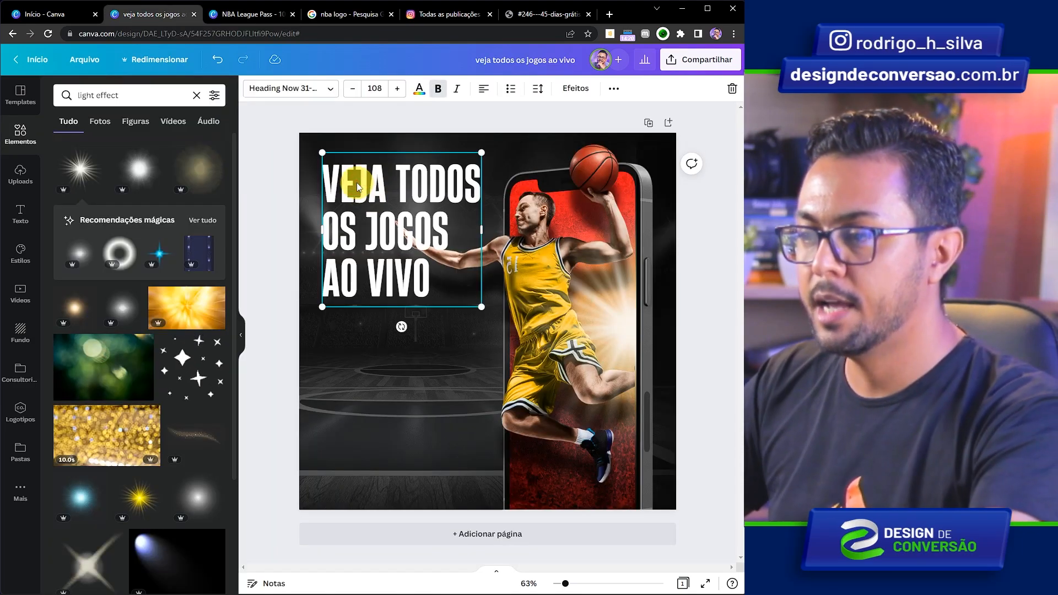
pyautogui.rightClick(356, 183)
pyautogui.click(401, 286)
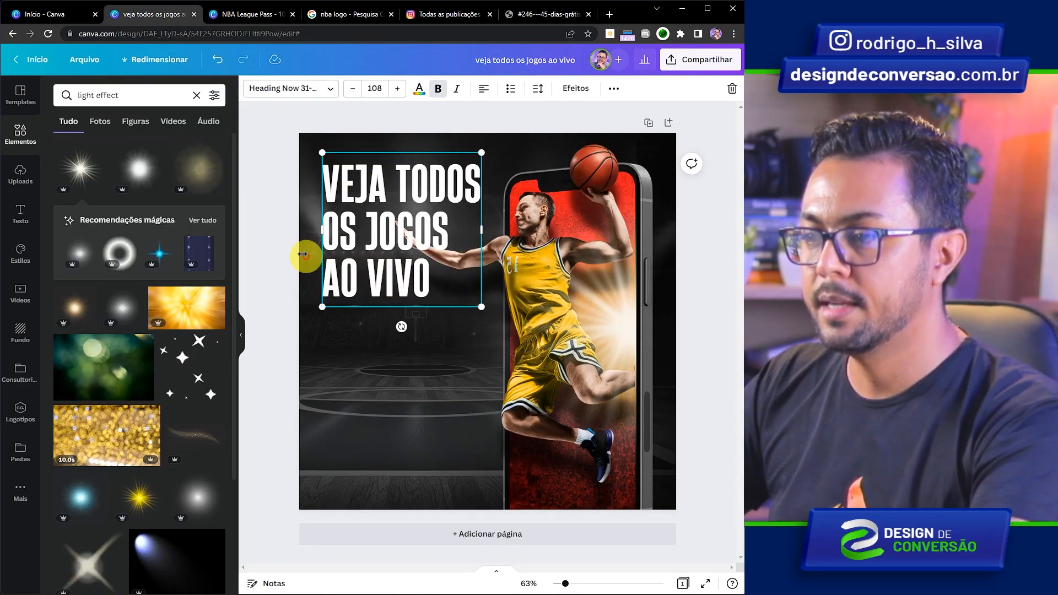
pyautogui.rightClick(356, 183)
pyautogui.click(366, 279)
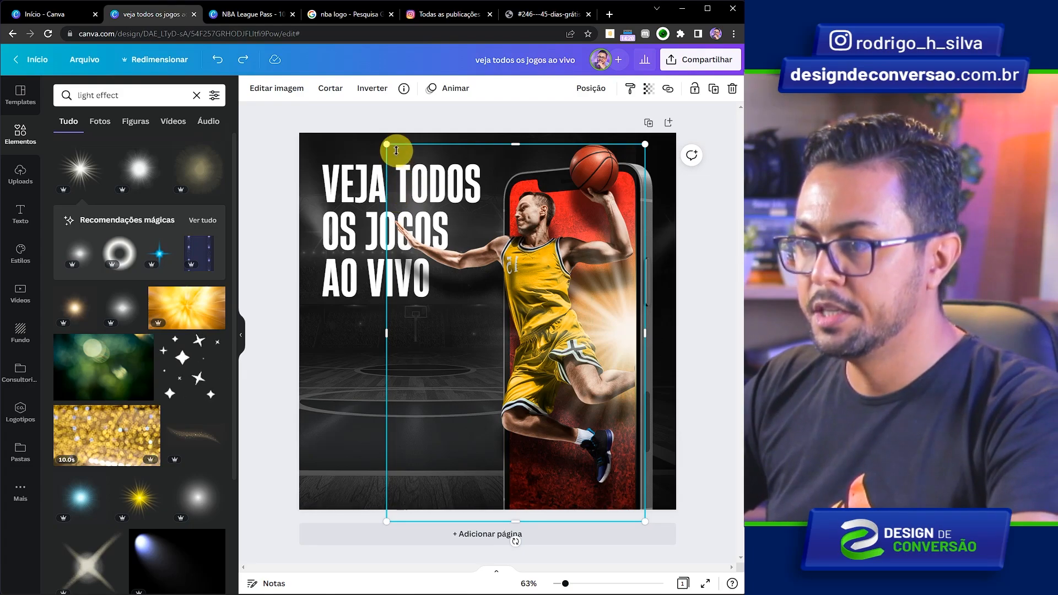
pyautogui.moveTo(385, 145); pyautogui.dragTo(362, 138)
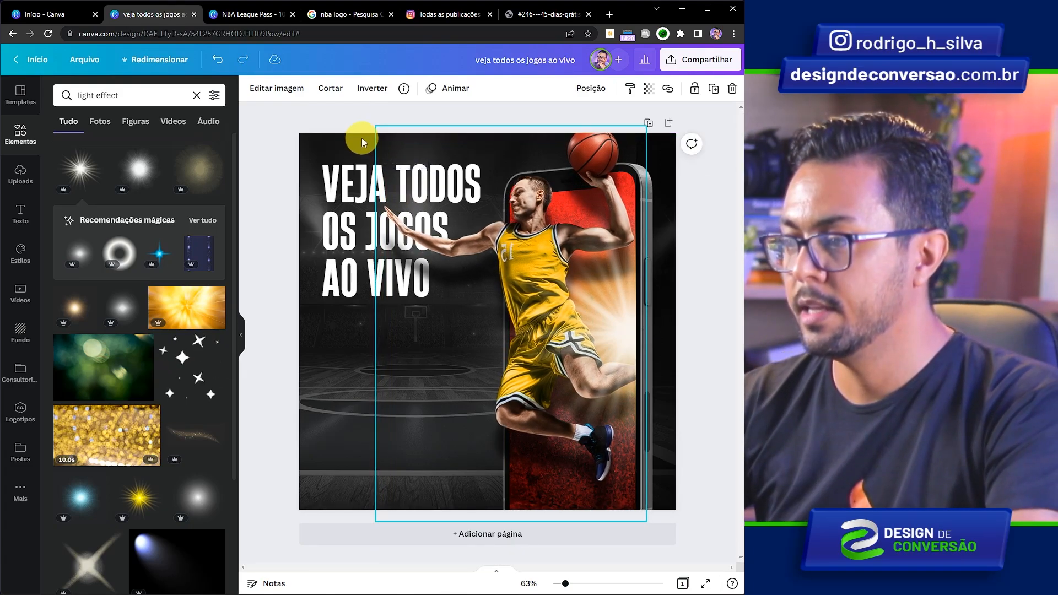
# Nudge the player cutout down until the whole basketball sits inside the page's upper edge.
pyautogui.press('Down')
pyautogui.press('Down')
pyautogui.press('Down')
pyautogui.press('Down')
pyautogui.press('Down')
pyautogui.press('Down')
pyautogui.press('Down')
pyautogui.press('Down')
pyautogui.press('Down')
pyautogui.press('Down')
pyautogui.press('Down')
pyautogui.press('Down')
pyautogui.press('Down')
pyautogui.press('Down')
pyautogui.press('Down')
pyautogui.press('Down')
pyautogui.press('Down')
pyautogui.press('Down')
pyautogui.press('Down')
pyautogui.press('Down')
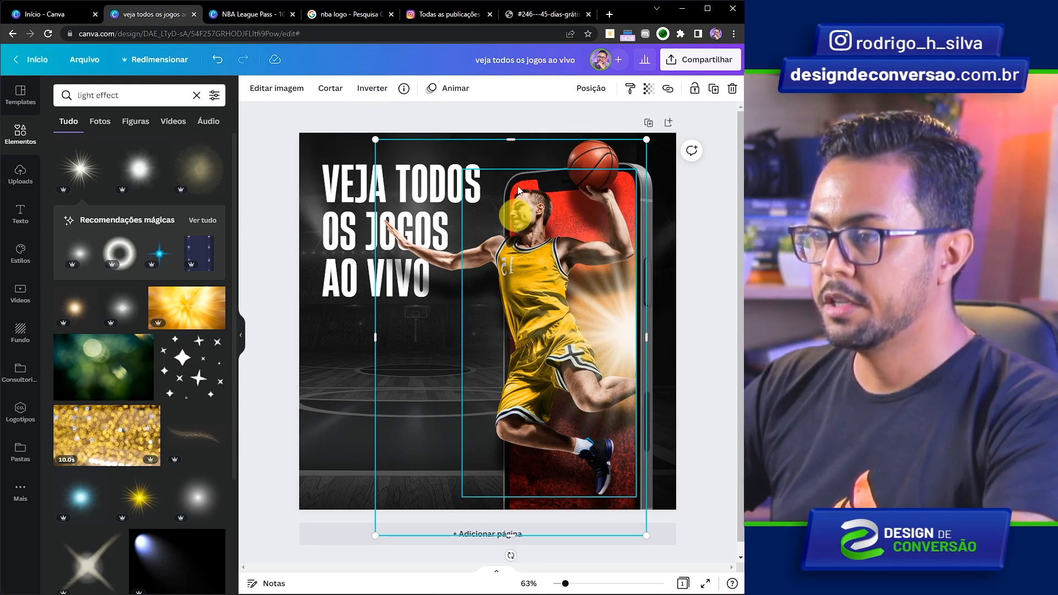
pyautogui.moveTo(695, 222); pyautogui.dragTo(558, 387)
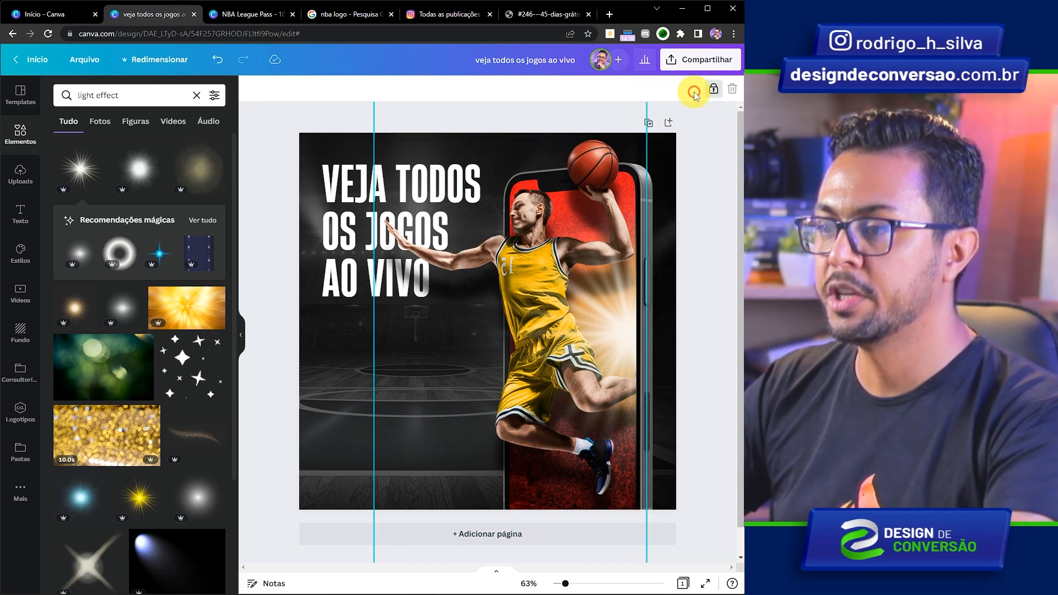
# Add the three-line text "NBA League Pass", left-align it and turn off its all-uppercase setting.
pyautogui.click(708, 212)
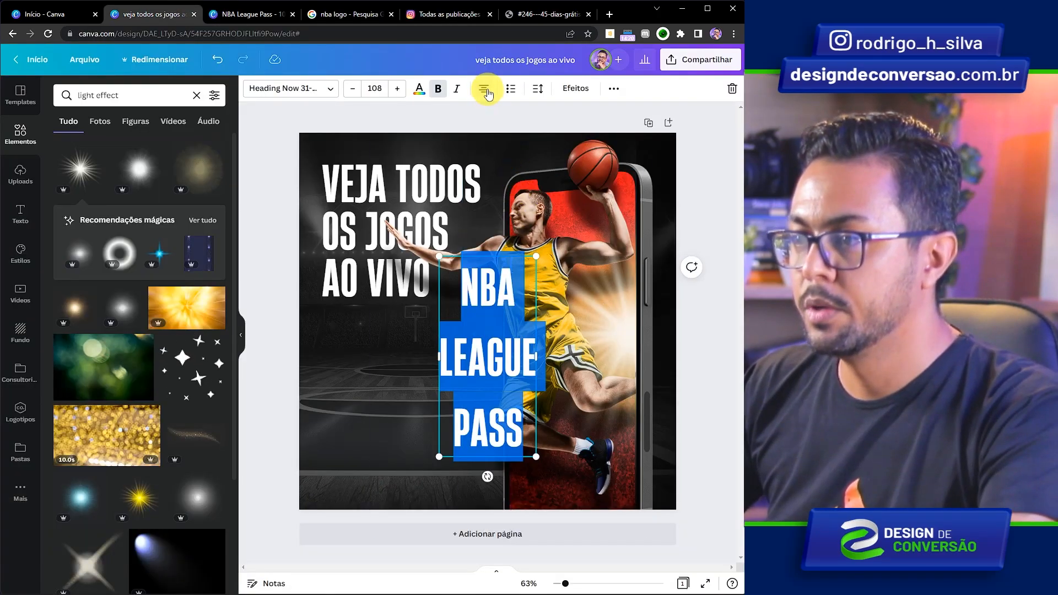
pyautogui.click(486, 90)
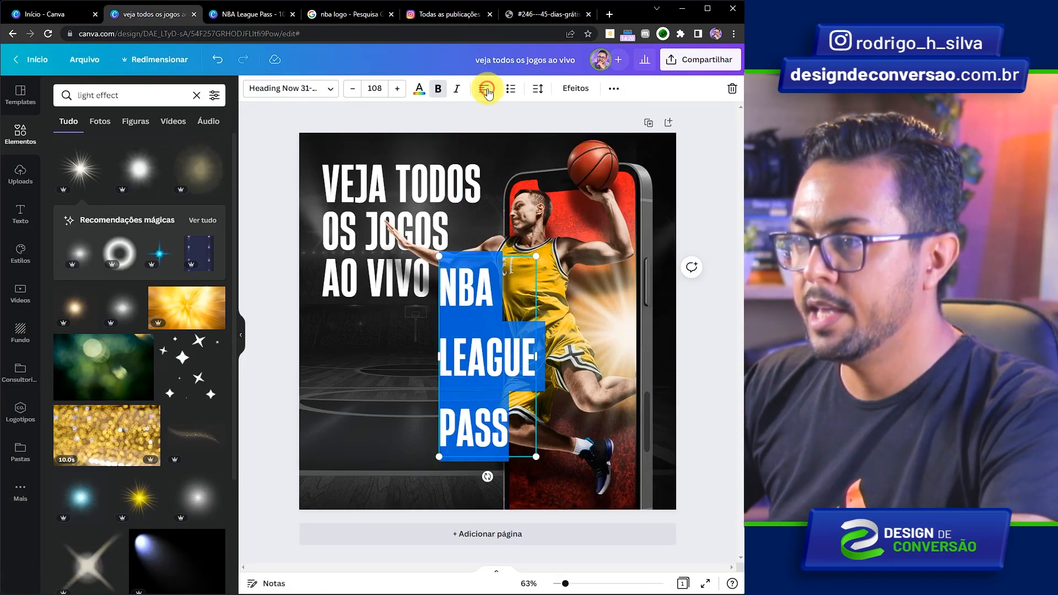
pyautogui.click(541, 91)
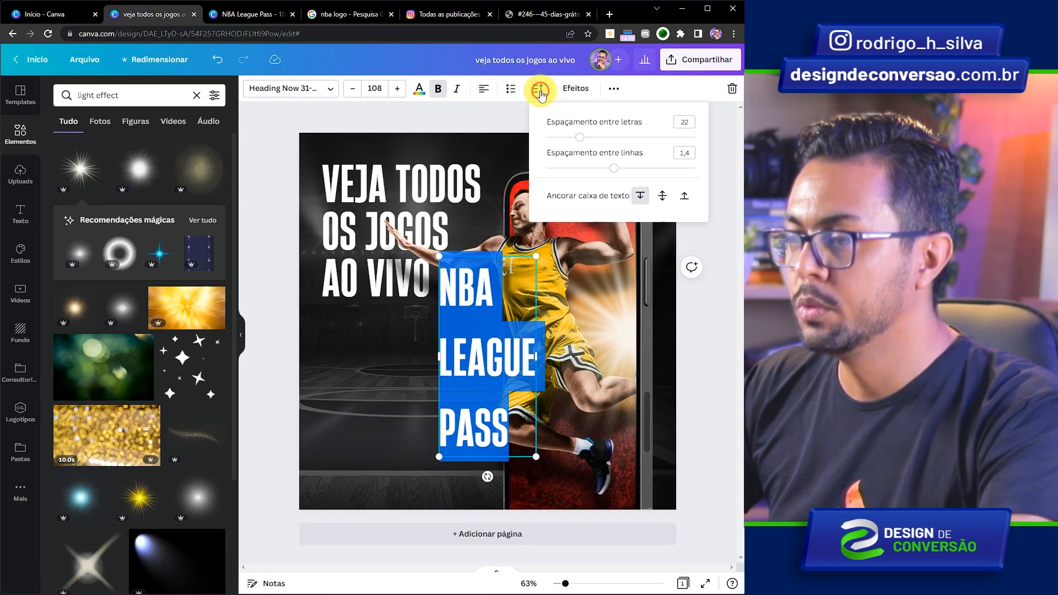
pyautogui.click(614, 88)
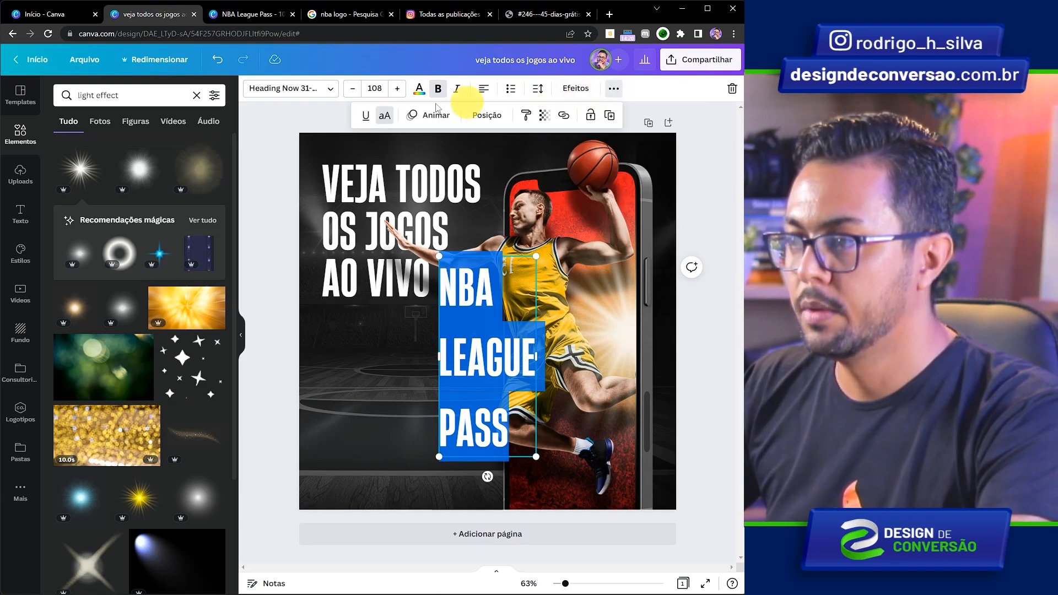
pyautogui.click(395, 117)
# Shrink the "NBA League Pass" text to font size 59, tighten its line spacing and place it below the headline.
pyautogui.moveTo(538, 259); pyautogui.dragTo(363, 362)
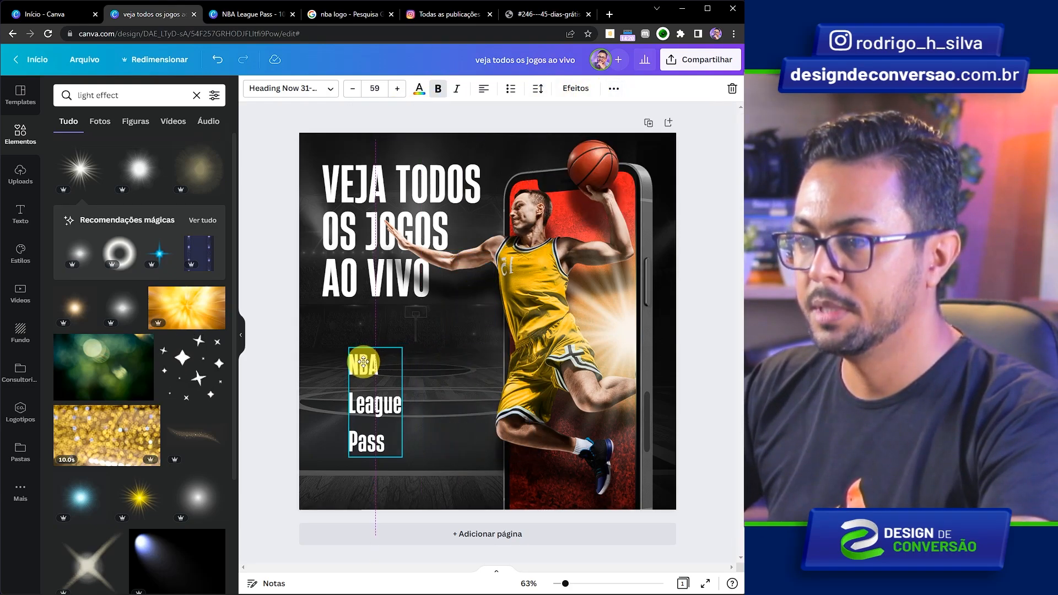
pyautogui.click(538, 89)
pyautogui.moveTo(616, 174); pyautogui.dragTo(574, 167)
pyautogui.click(366, 355)
pyautogui.moveTo(366, 356); pyautogui.dragTo(373, 362)
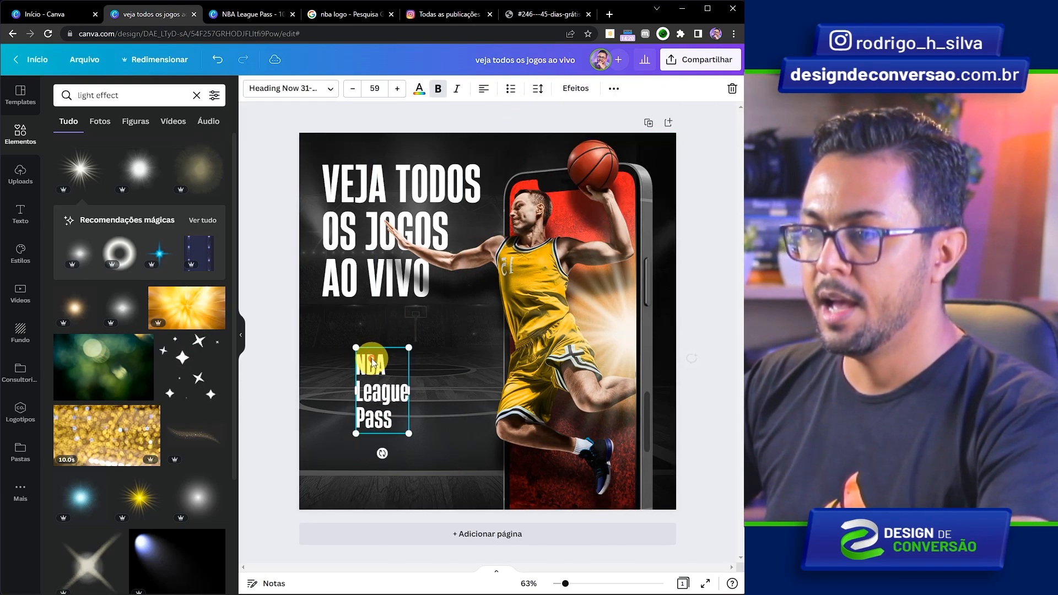
# Find the Nike and NBA logo wallpaper on a dark background in the Google image results and copy the image.
pyautogui.click(542, 14)
pyautogui.click(149, 13)
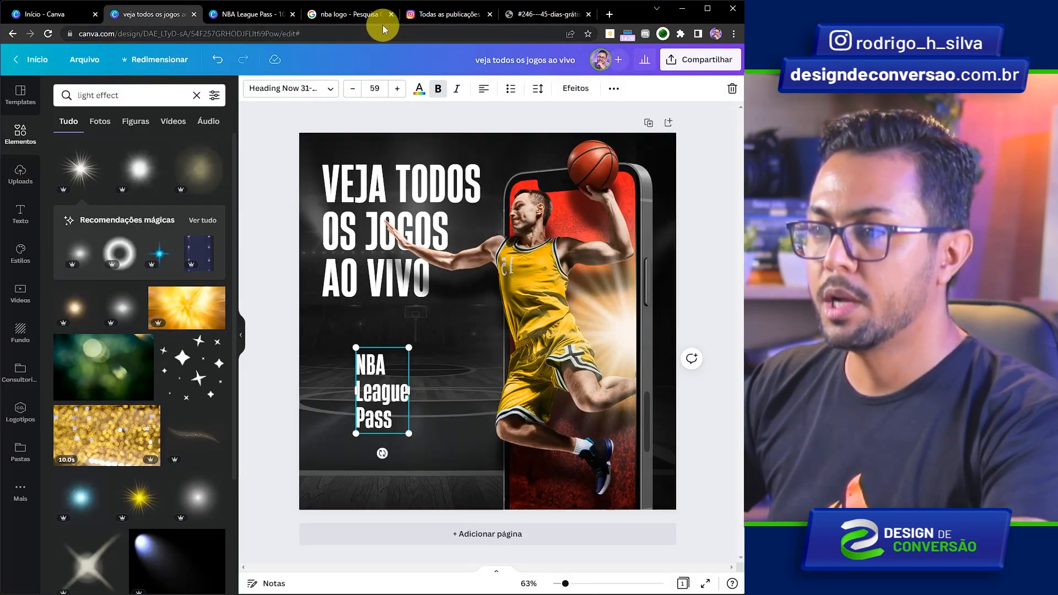
pyautogui.click(358, 13)
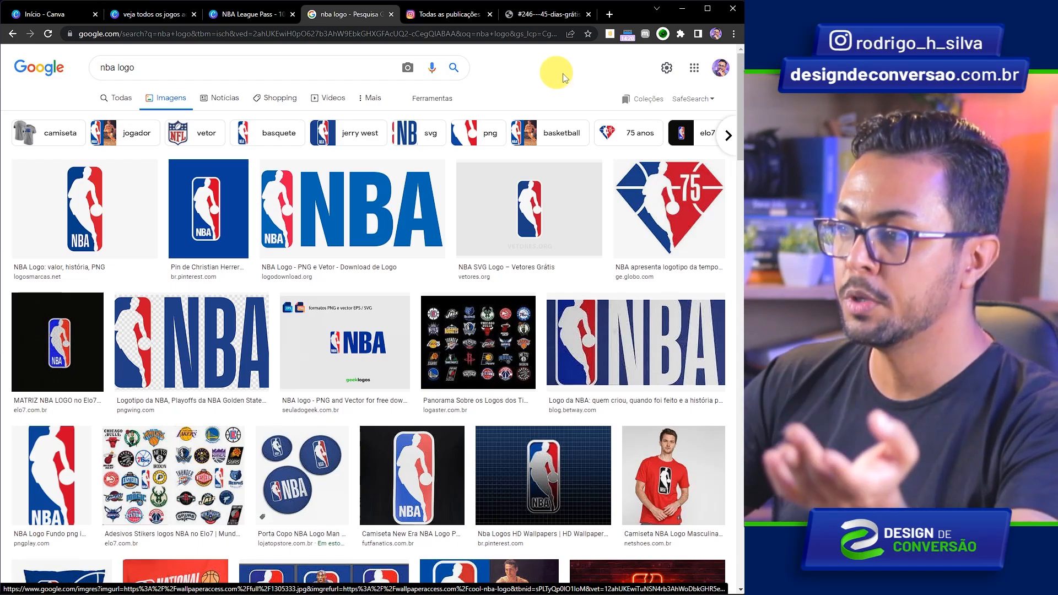
pyautogui.moveTo(741, 75); pyautogui.dragTo(739, 262)
pyautogui.click(530, 319)
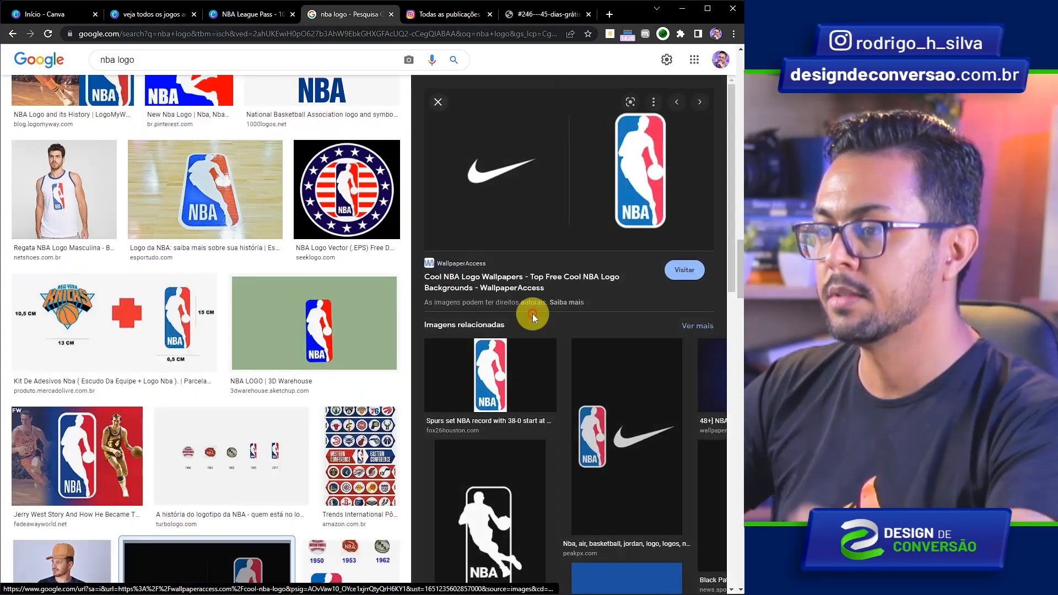
pyautogui.rightClick(485, 155)
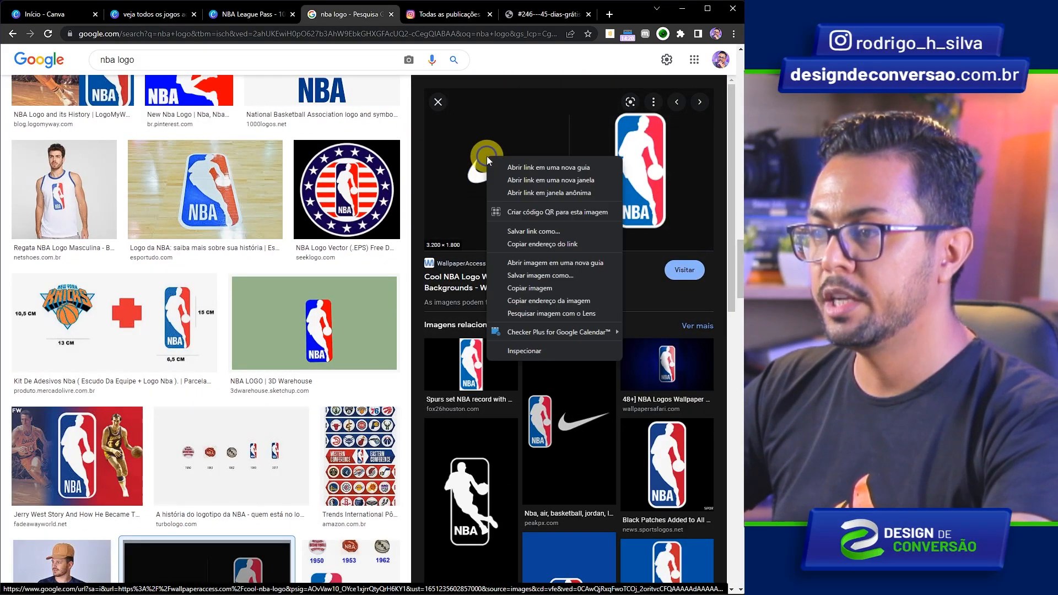
pyautogui.click(562, 290)
# Paste the copied image into the Canva design, crop away its Nike half and place it beside the "NBA League Pass" text.
pyautogui.click(160, 14)
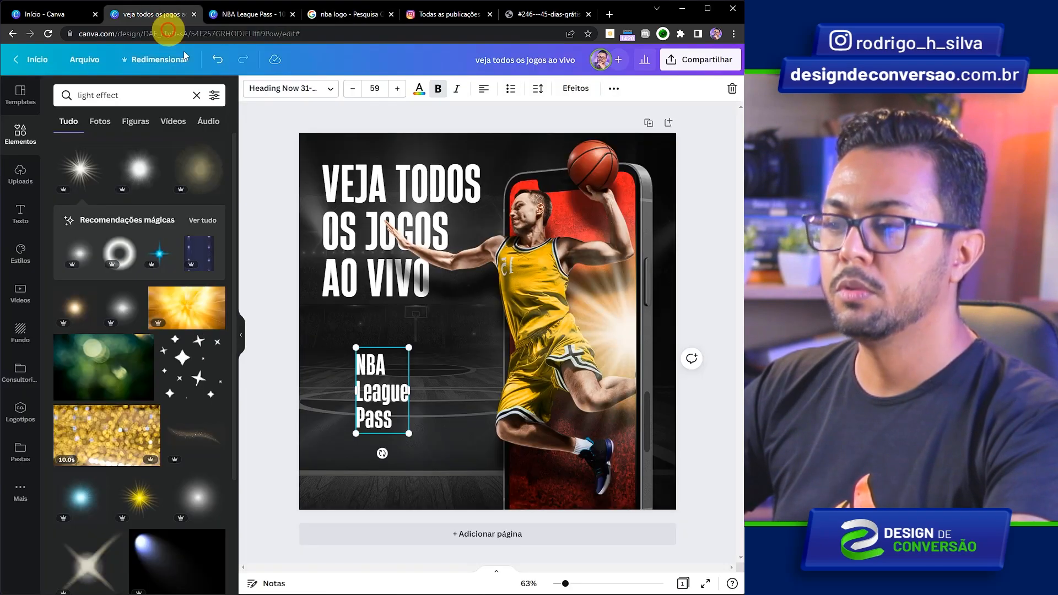
pyautogui.hotkey('ctrl', 'v')
pyautogui.moveTo(383, 322); pyautogui.dragTo(505, 320)
pyautogui.moveTo(569, 284); pyautogui.dragTo(487, 324)
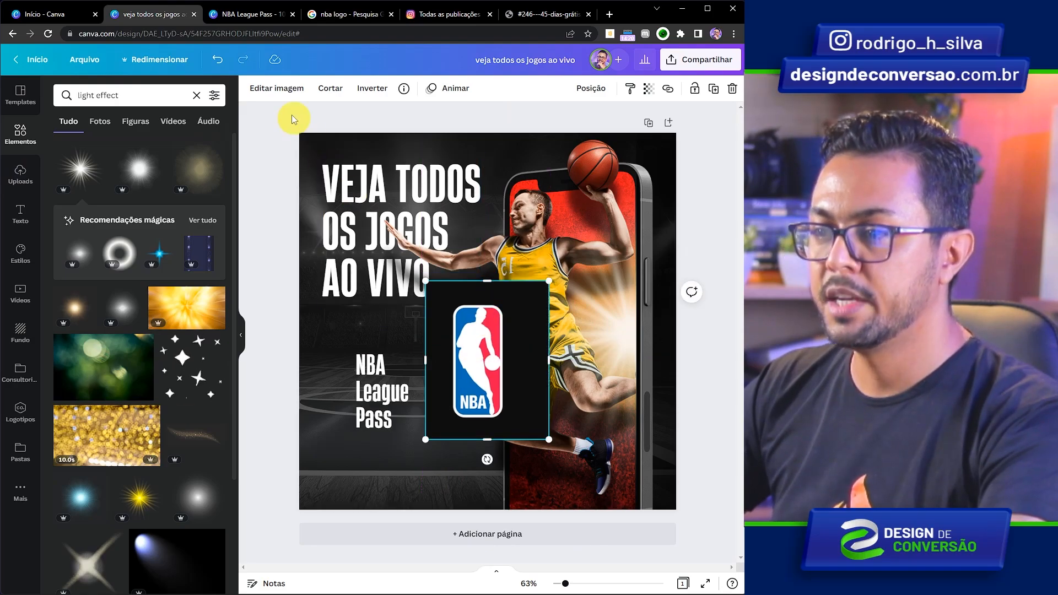
# Remove the NBA logo image's background and crop its frame close to the logo.
pyautogui.click(281, 88)
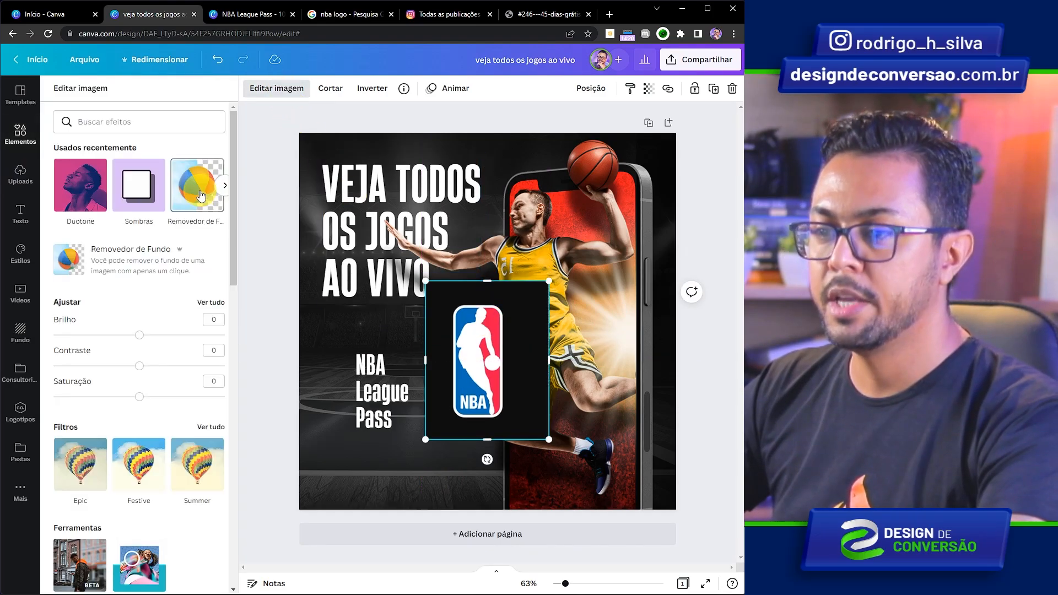
pyautogui.click(200, 195)
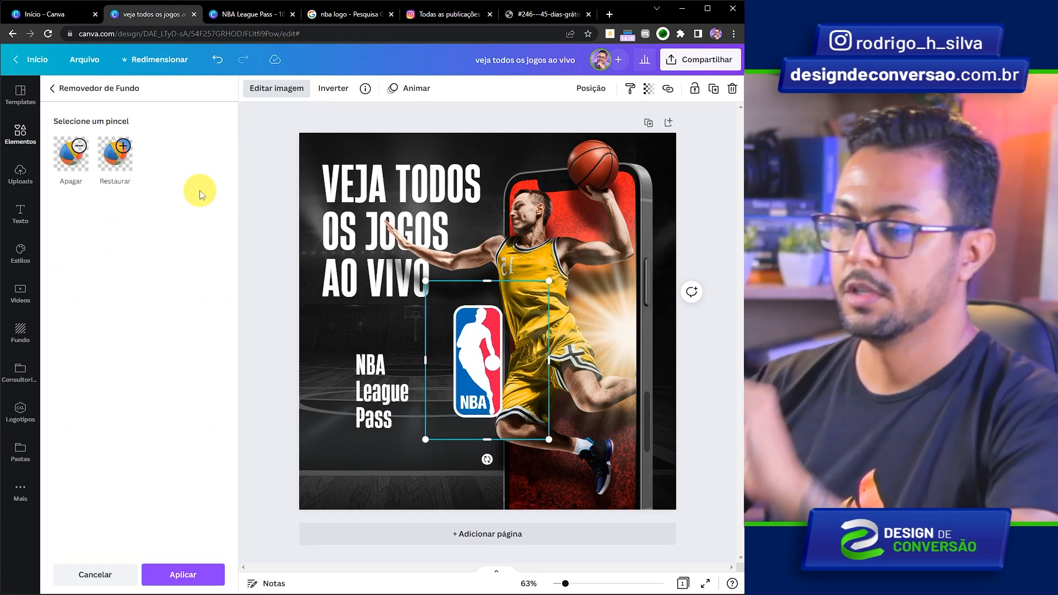
pyautogui.click(180, 576)
pyautogui.moveTo(487, 281); pyautogui.dragTo(484, 299)
pyautogui.moveTo(542, 374); pyautogui.dragTo(509, 373)
# Scale the NBA logo to the height of the "NBA League Pass" text and align the pair with the headline's left edge.
pyautogui.moveTo(478, 358); pyautogui.dragTo(322, 359)
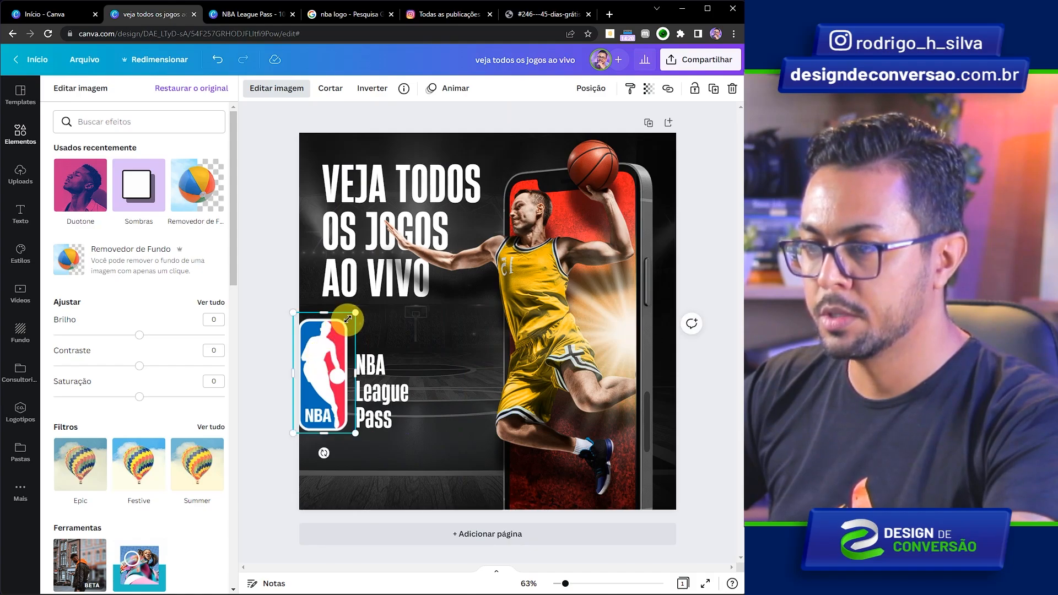
pyautogui.moveTo(355, 316); pyautogui.dragTo(335, 368)
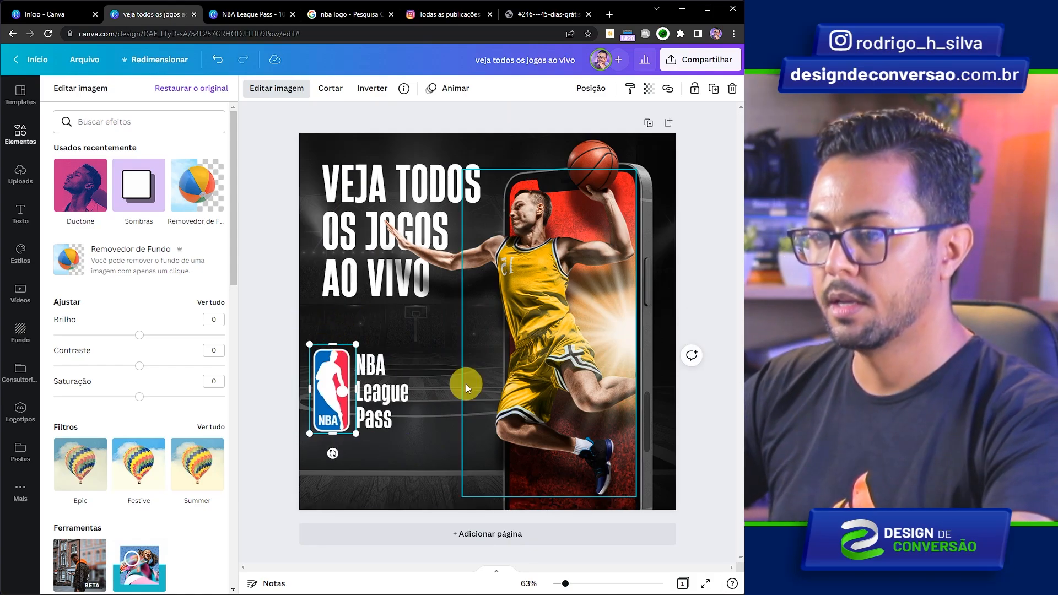
pyautogui.click(326, 375)
pyautogui.moveTo(337, 379); pyautogui.dragTo(344, 372)
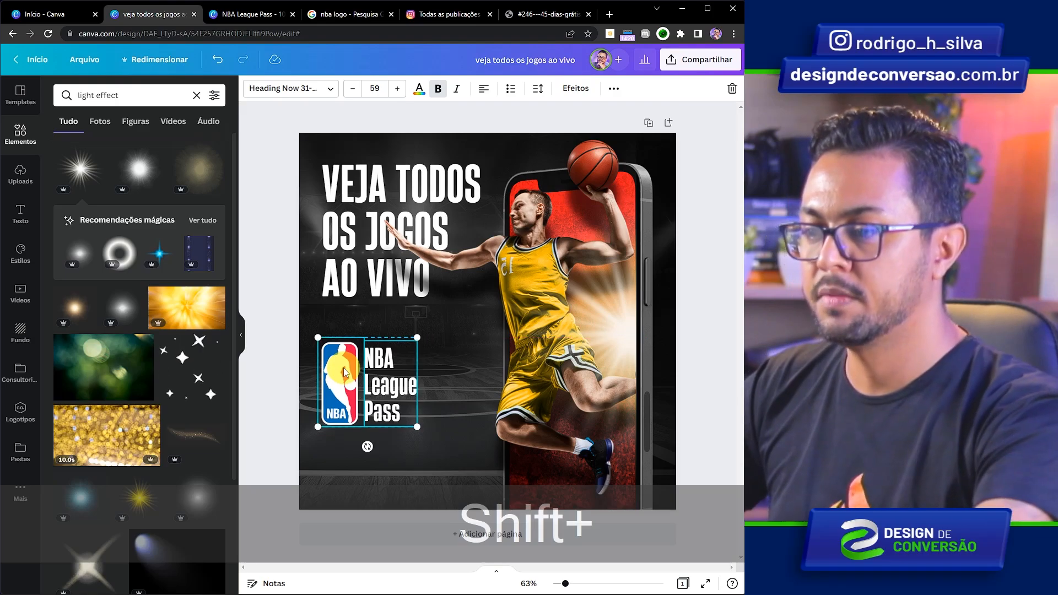
# Check the call-to-action button in the NBA Instagram post and insert a rounded square into the Canva design.
pyautogui.click(449, 15)
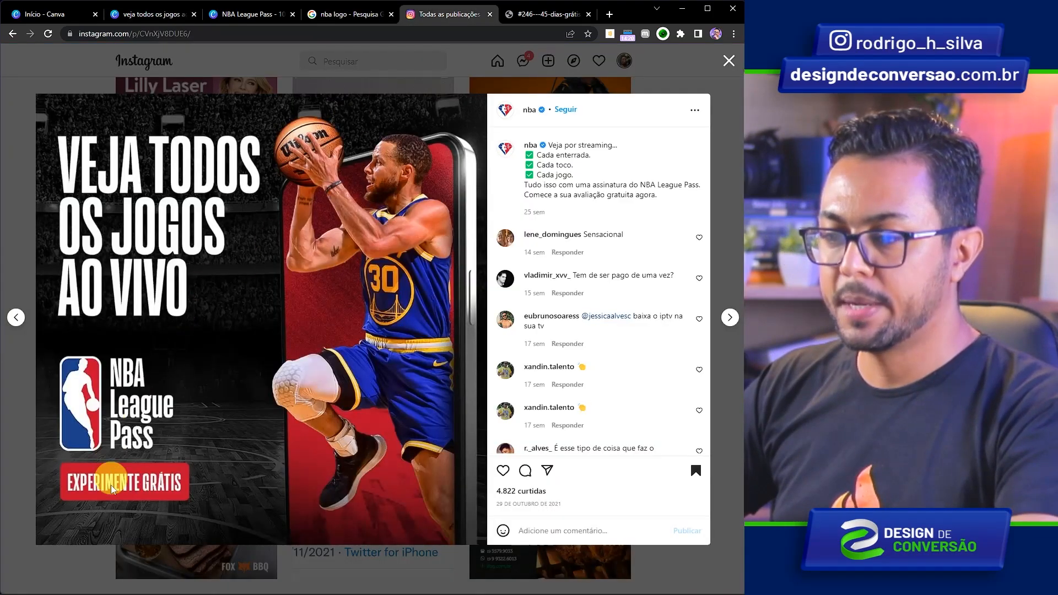
pyautogui.click(140, 15)
pyautogui.click(21, 134)
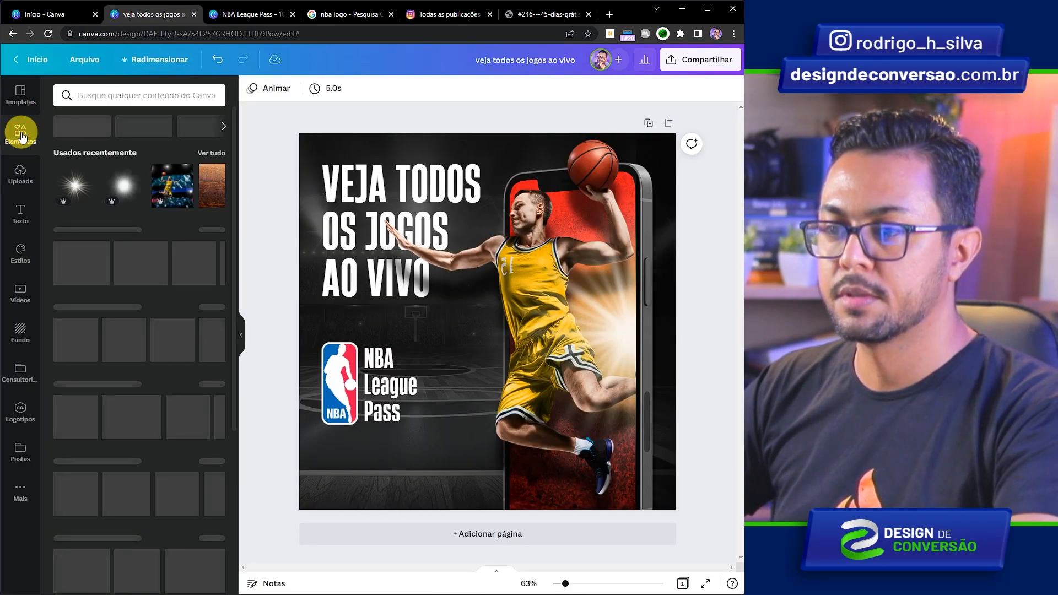
pyautogui.click(206, 230)
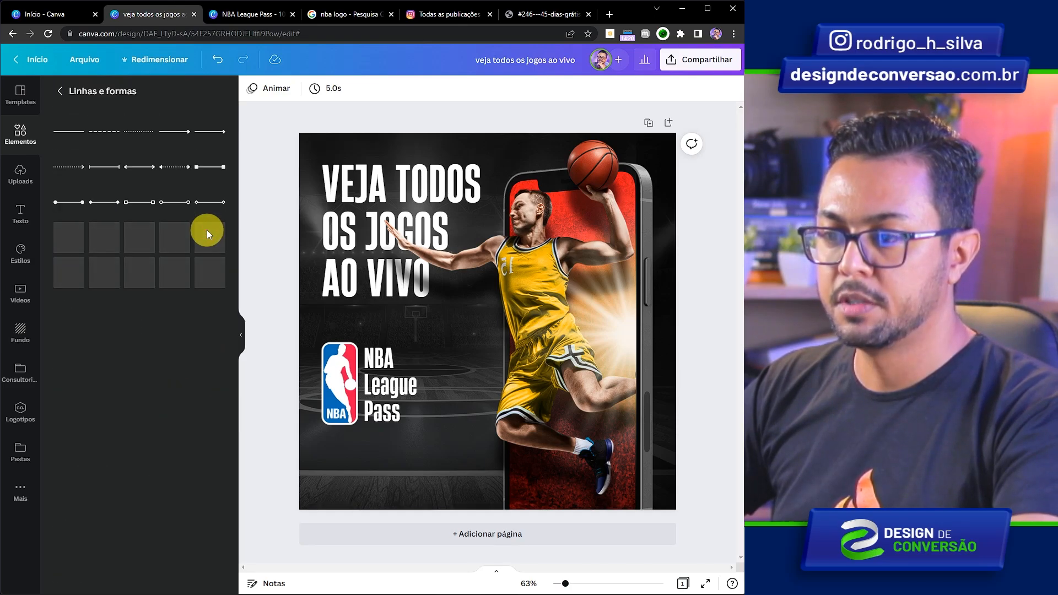
pyautogui.click(66, 345)
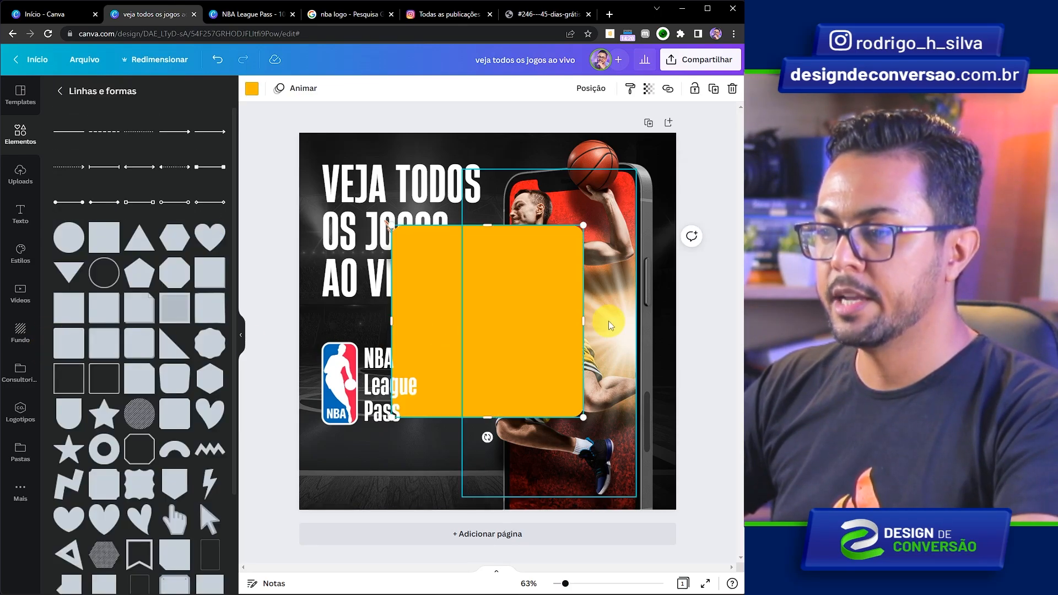
# Reshape the rounded square into a wide, flat button below the NBA logo, aligned with the logo's left edge.
pyautogui.moveTo(473, 265); pyautogui.dragTo(398, 335)
pyautogui.moveTo(414, 298); pyautogui.dragTo(414, 425)
pyautogui.moveTo(513, 458); pyautogui.dragTo(449, 459)
pyautogui.moveTo(371, 478); pyautogui.dragTo(374, 467)
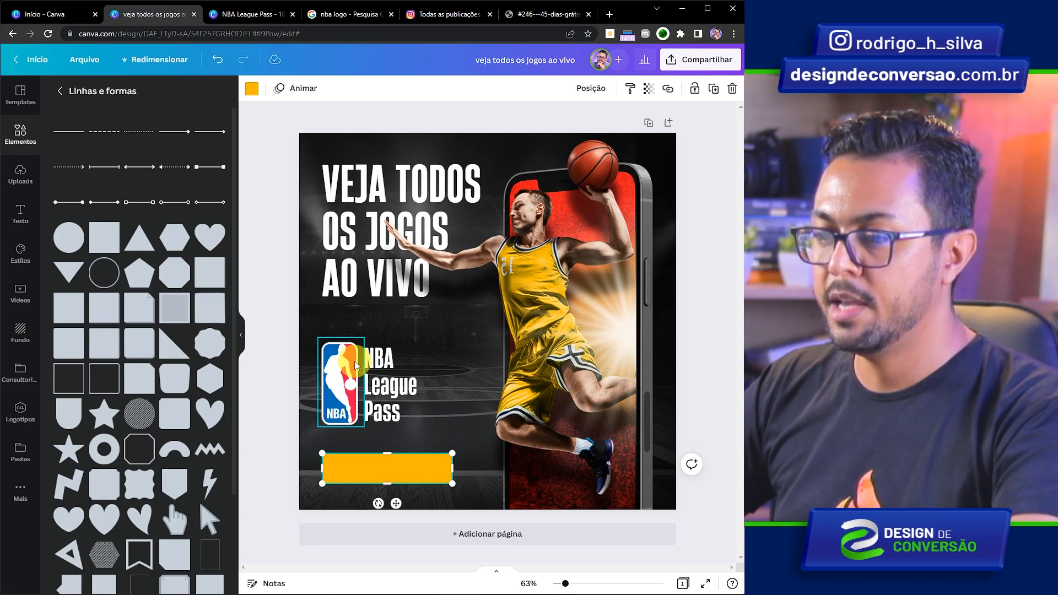
# Fill the button with the red #ED174B sampled from the NBA logo.
pyautogui.click(251, 88)
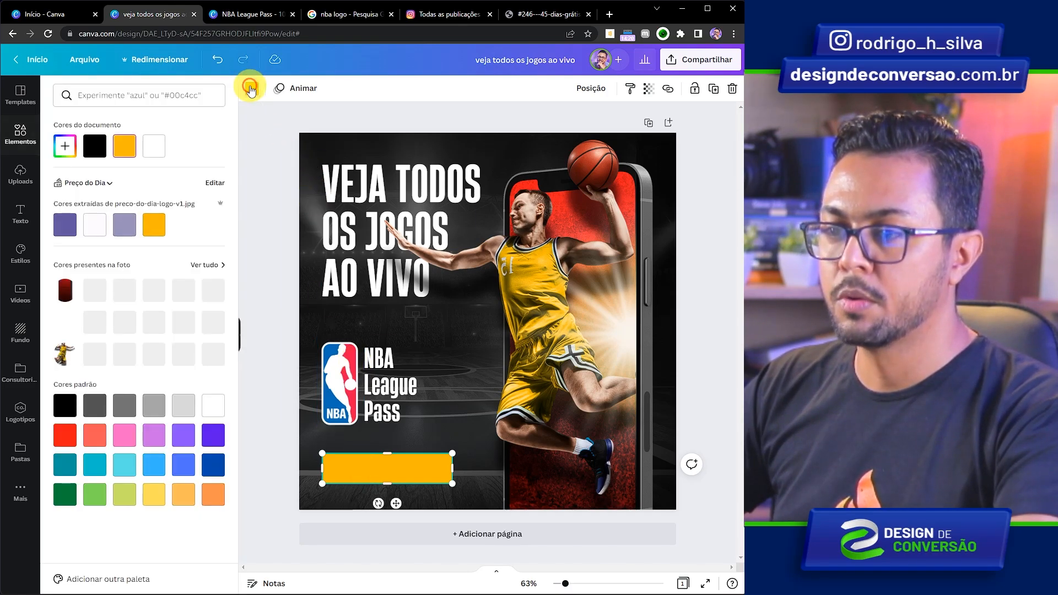
pyautogui.click(65, 146)
pyautogui.click(199, 259)
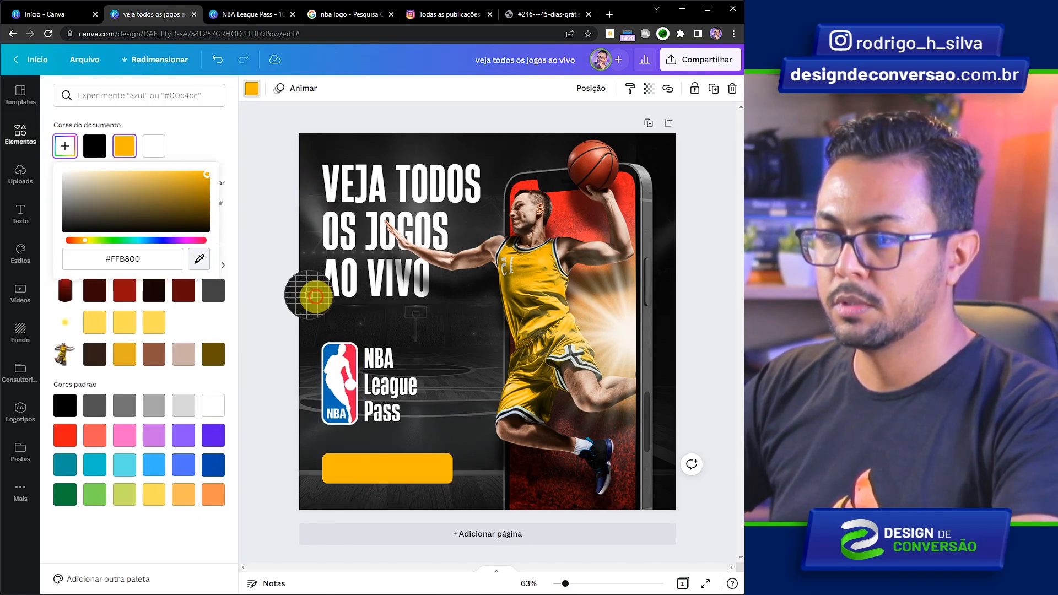
pyautogui.click(348, 353)
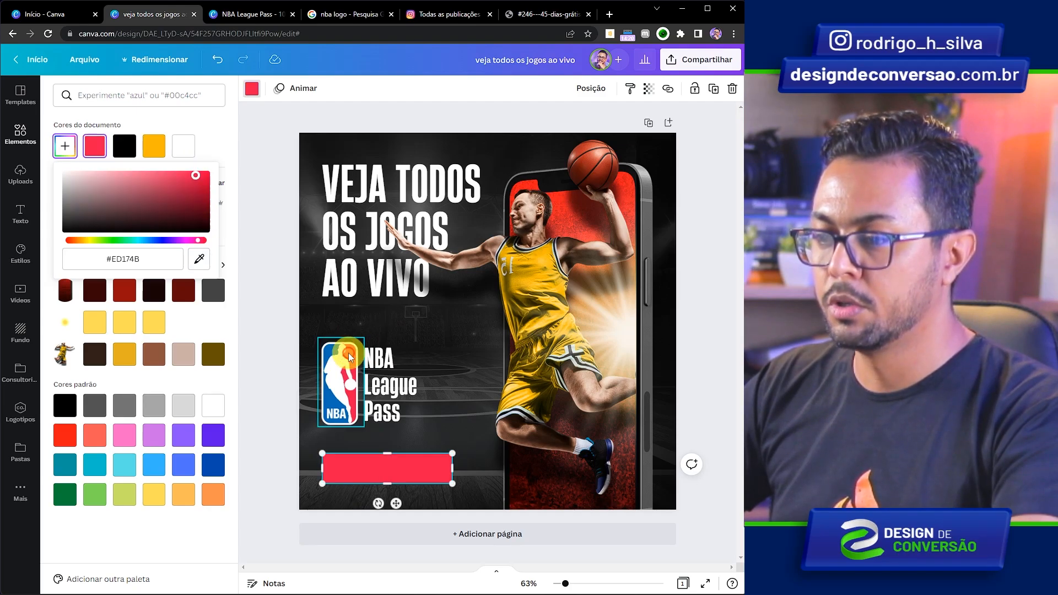
pyautogui.press('Escape')
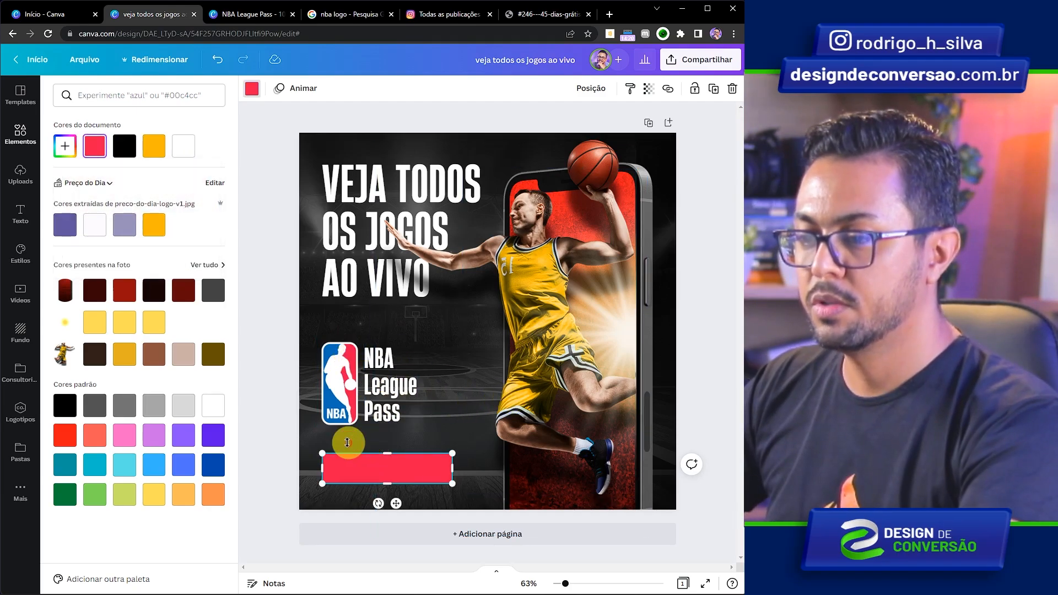
pyautogui.press('Escape')
# Add the text "EXPERIMENTE GRÁTIS", shrink it to font size 38,9 and center it on the red button.
pyautogui.press('t')
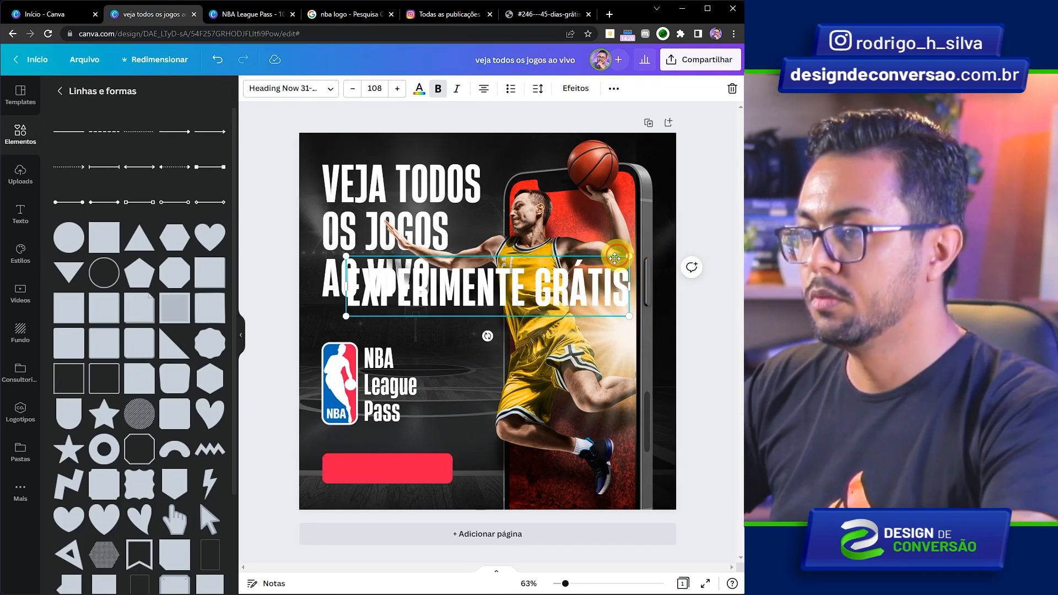
pyautogui.moveTo(630, 256); pyautogui.dragTo(442, 301)
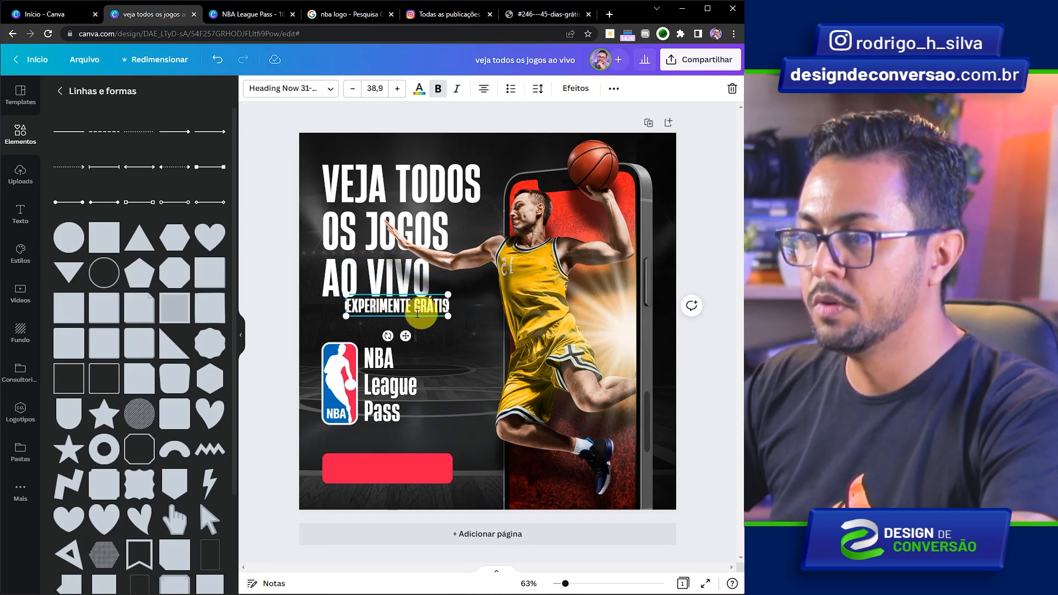
pyautogui.moveTo(407, 336); pyautogui.dragTo(387, 500)
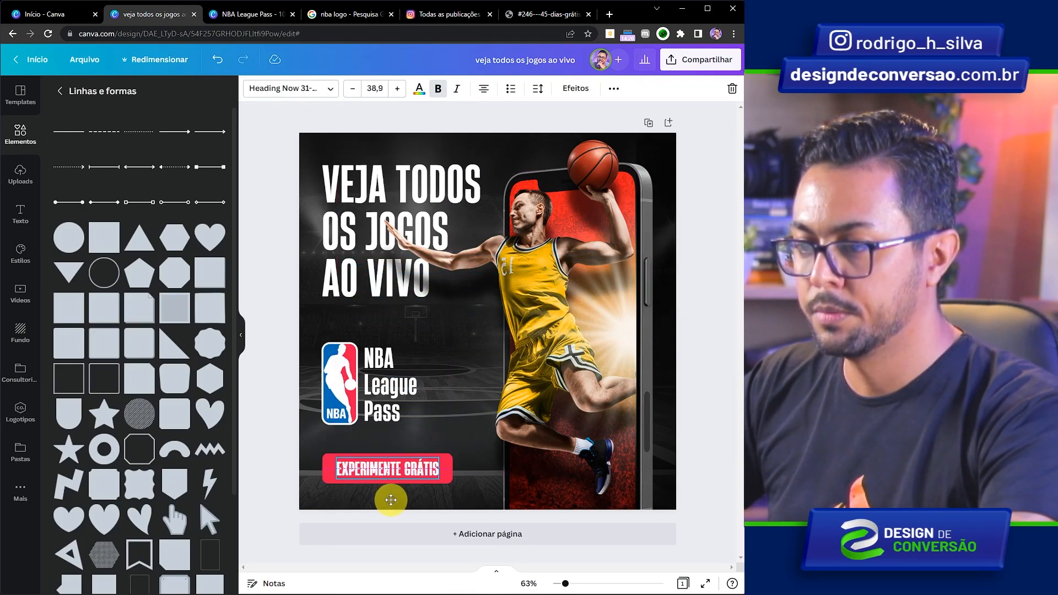
# Remove the bold from the button text, shift it slightly left and narrow the red button to fit it.
pyautogui.click(438, 88)
pyautogui.moveTo(362, 470); pyautogui.dragTo(355, 470)
pyautogui.click(453, 470)
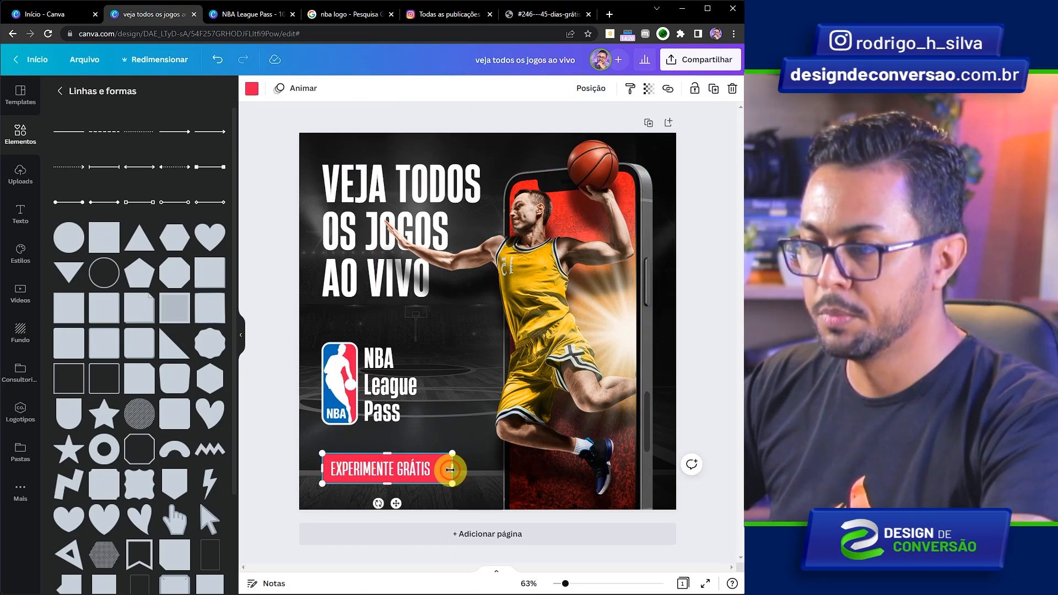
pyautogui.moveTo(450, 470); pyautogui.dragTo(438, 469)
# Lower the NBA logo and its text slightly toward the button and compare the layout with the NBA Instagram post.
pyautogui.click(286, 364)
pyautogui.moveTo(313, 373); pyautogui.dragTo(400, 402)
pyautogui.moveTo(291, 458); pyautogui.dragTo(389, 481)
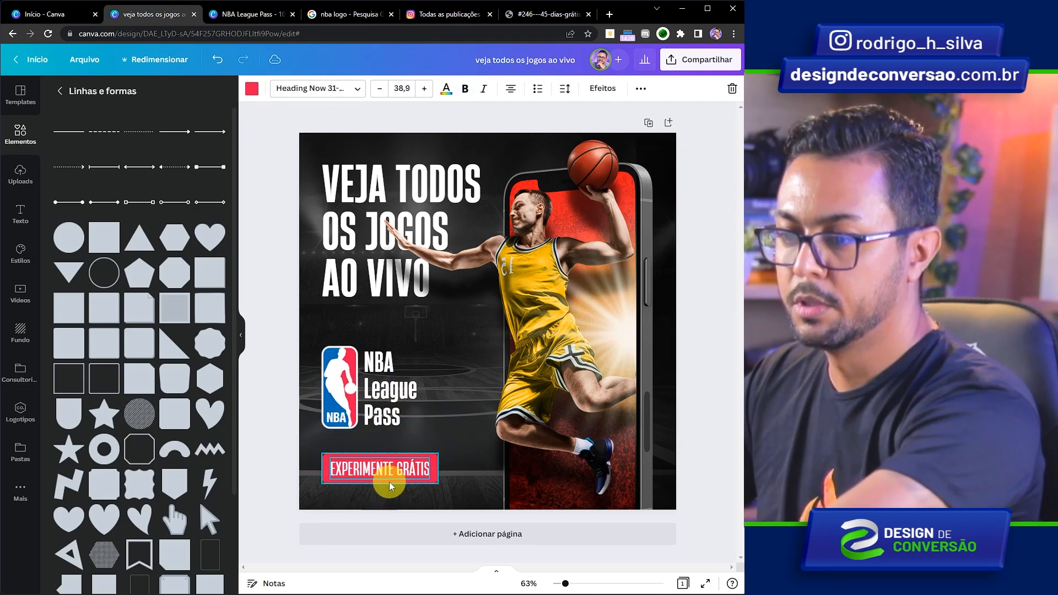
pyautogui.click(283, 399)
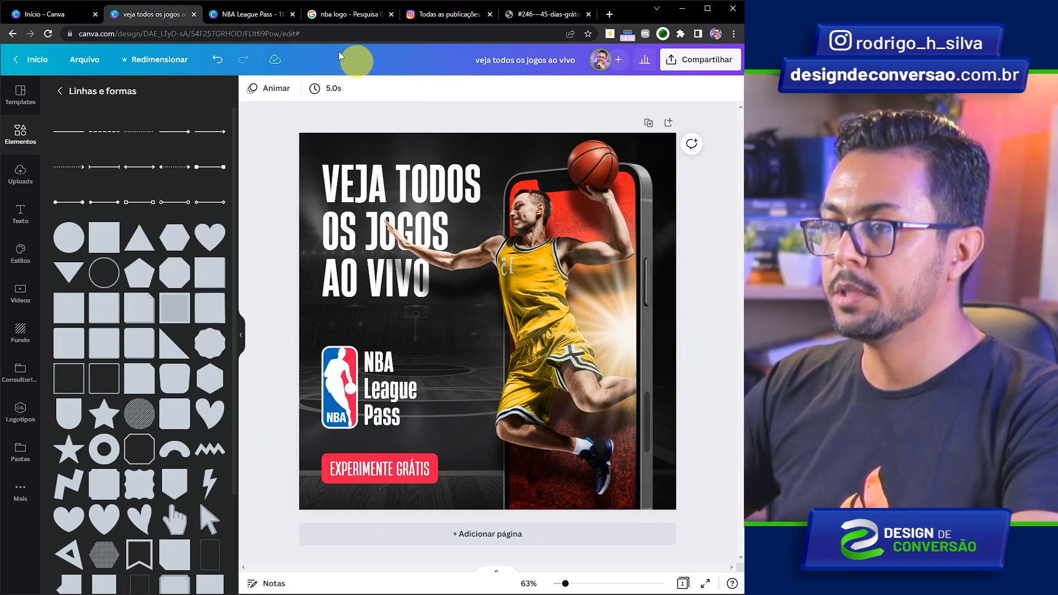
pyautogui.click(427, 14)
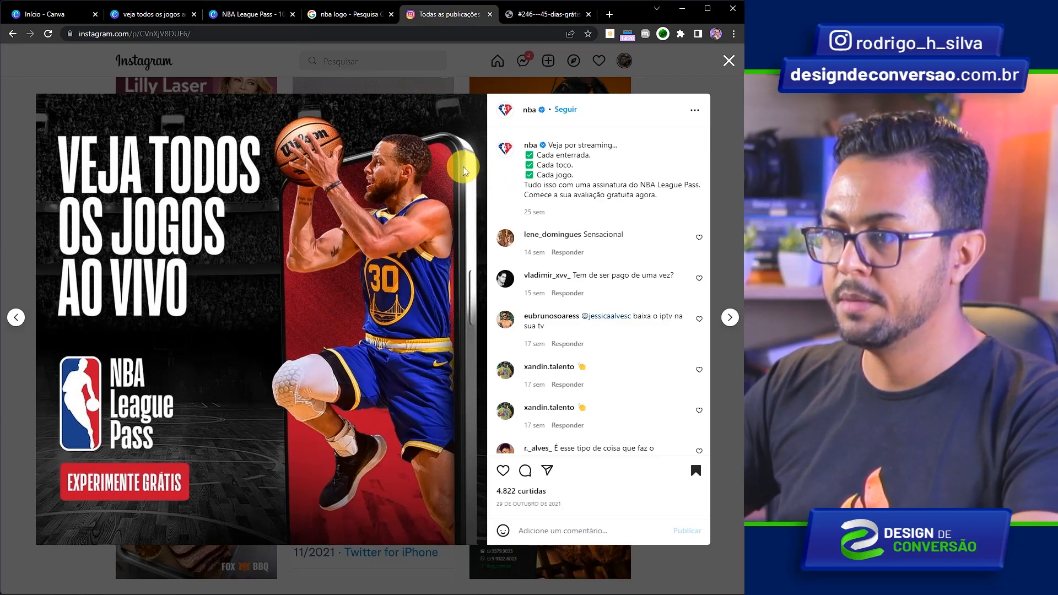
# Return to the Canva design, add the recently used star-shaped light flare and place it at the phone's upper-right corner, beside the basketball.
pyautogui.click(133, 15)
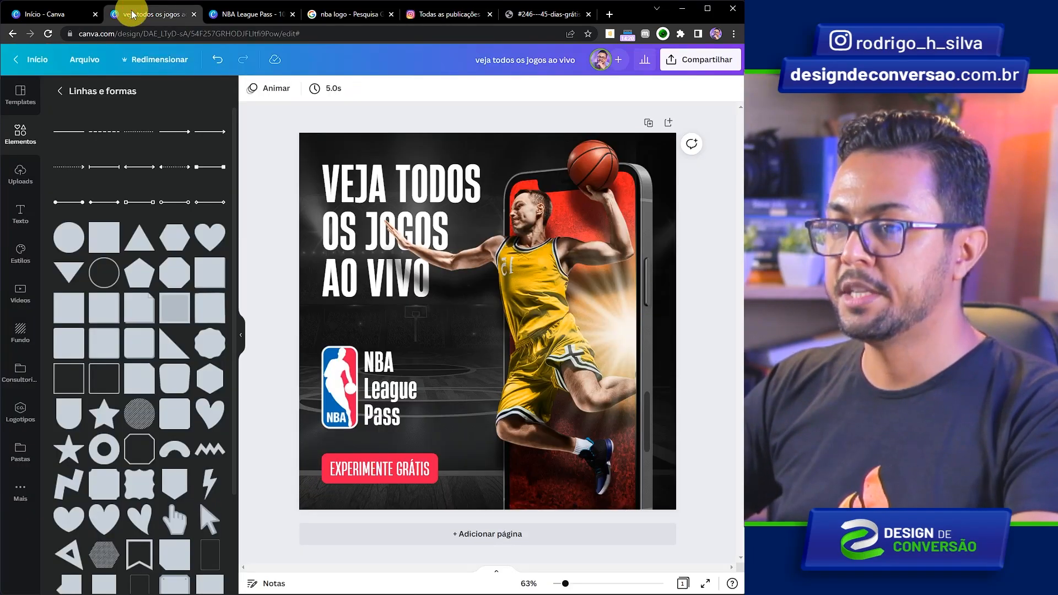
pyautogui.click(17, 140)
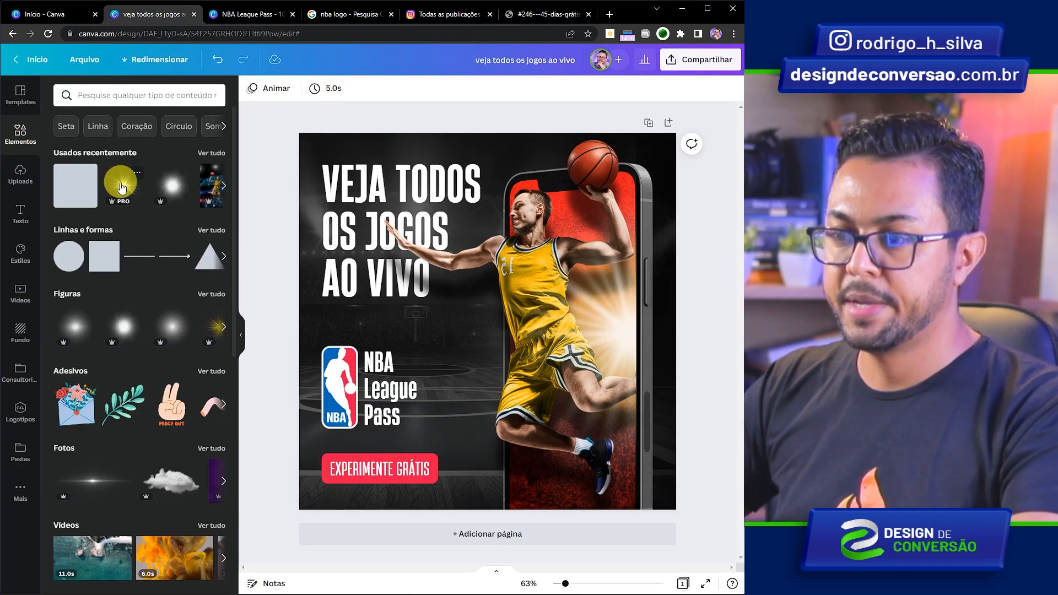
pyautogui.click(127, 188)
pyautogui.moveTo(487, 325); pyautogui.dragTo(640, 190)
pyautogui.moveTo(472, 342); pyautogui.dragTo(599, 262)
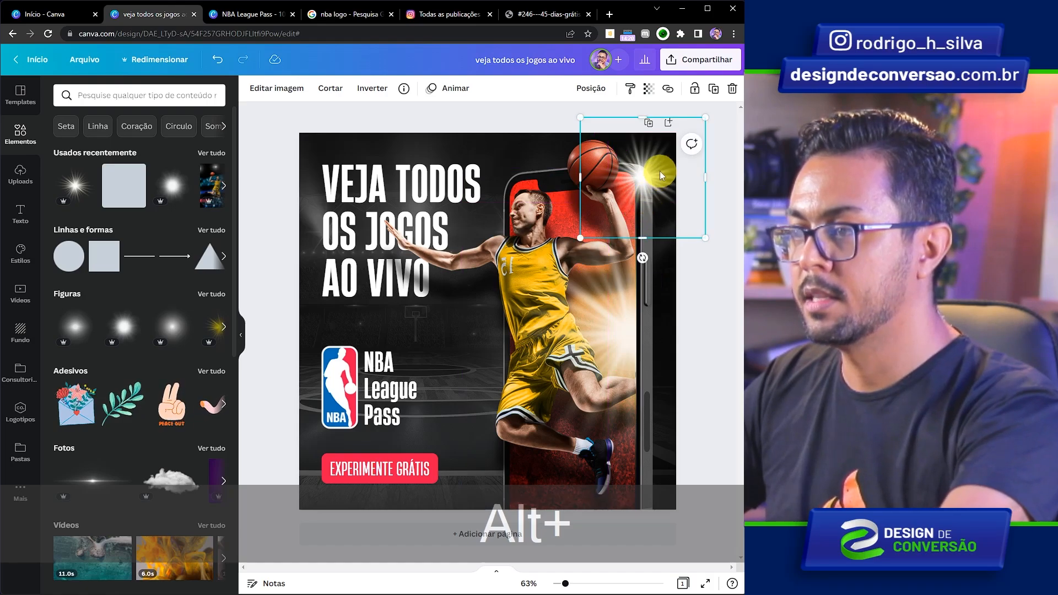
# Lower the opacity of the light flare at the phone's upper-right corner and compare the design with the NBA Instagram post.
pyautogui.click(649, 90)
pyautogui.moveTo(641, 133); pyautogui.dragTo(624, 135)
pyautogui.click(381, 124)
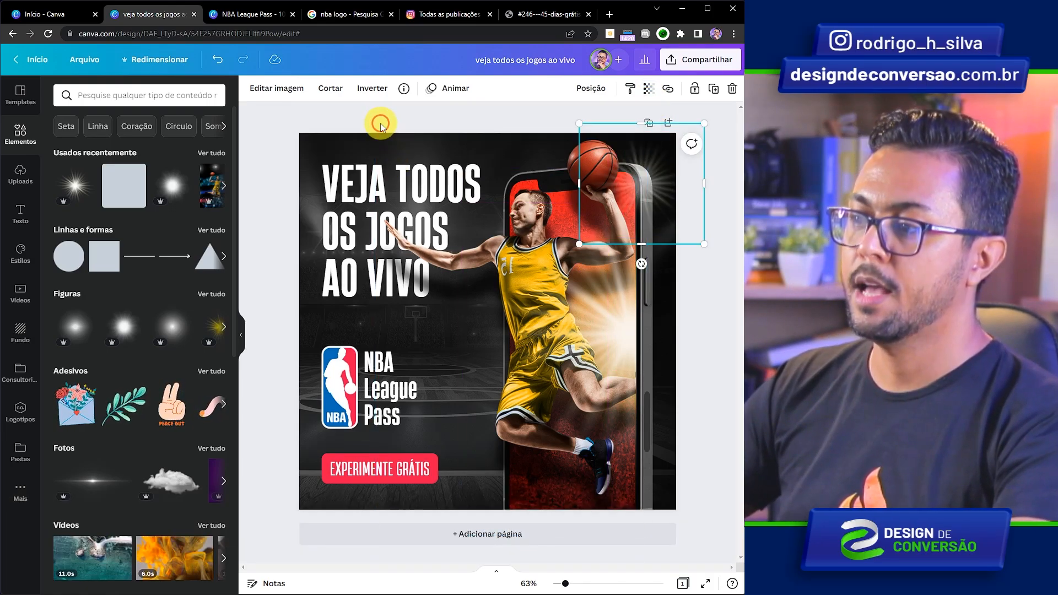
pyautogui.click(374, 123)
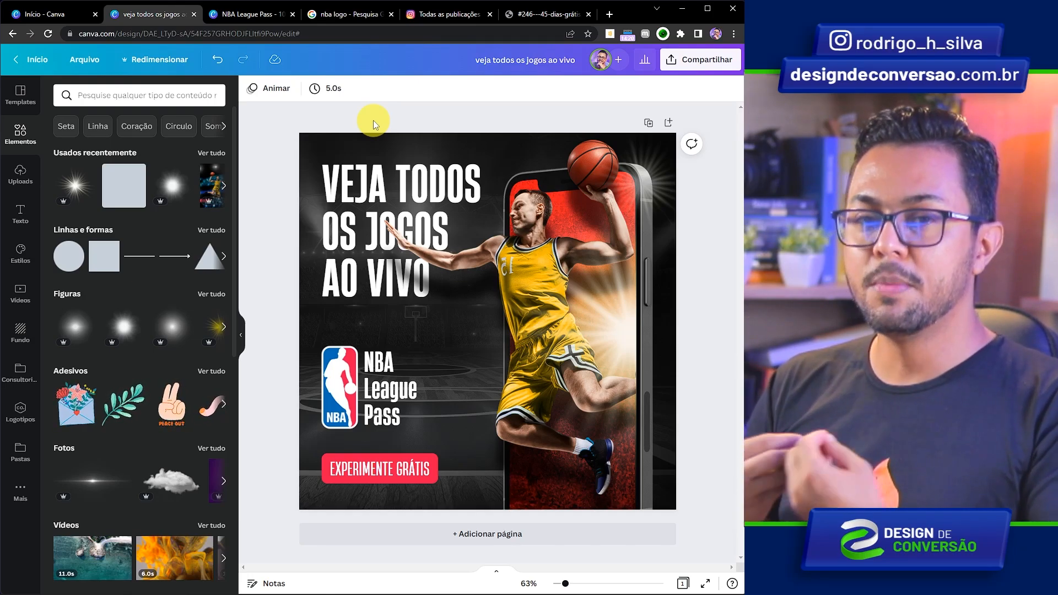
pyautogui.click(447, 17)
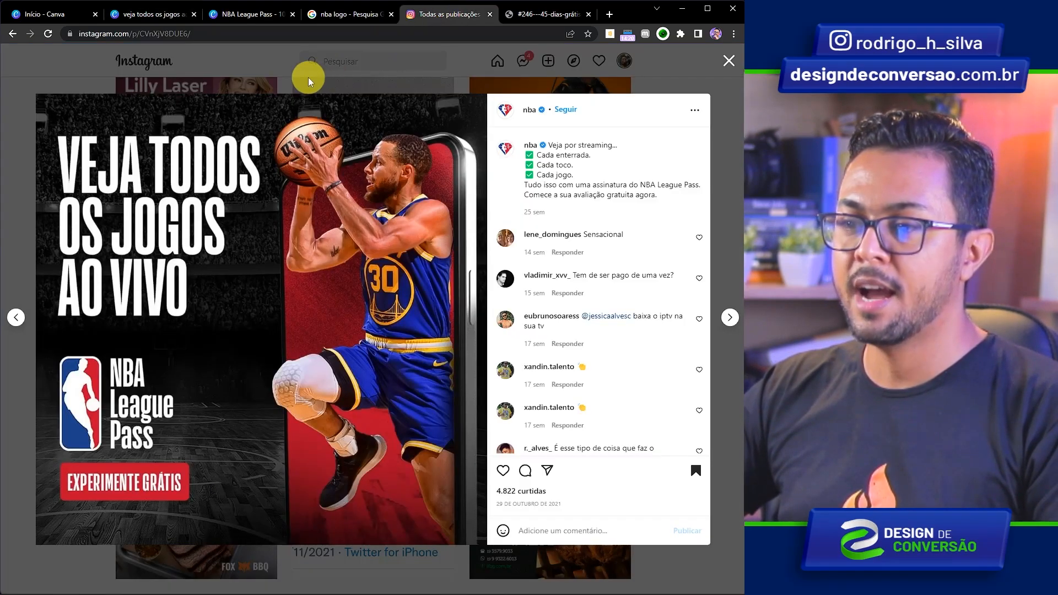
pyautogui.click(149, 15)
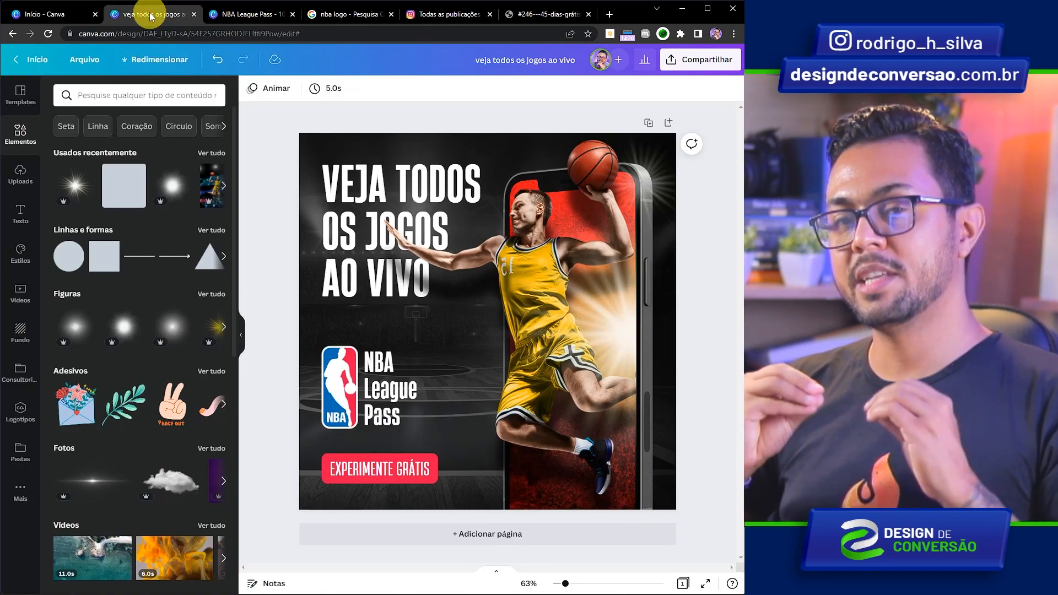